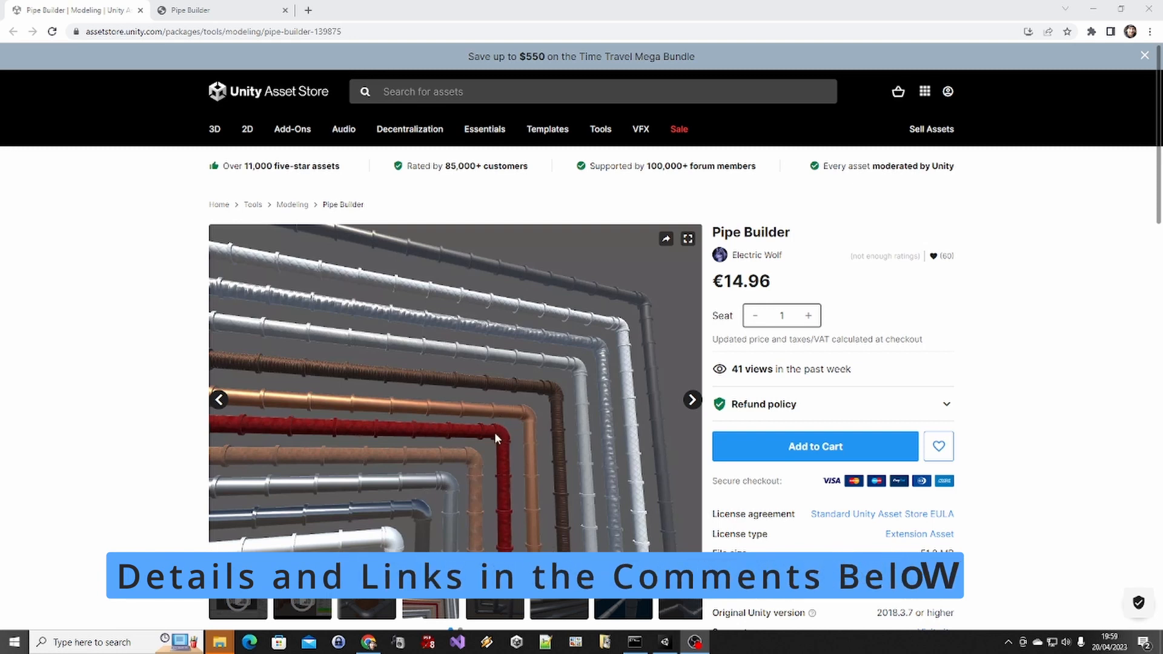
Read through the Pipe Builder documentation page, from its contents list to the section on creating the first pipe
click(254, 10)
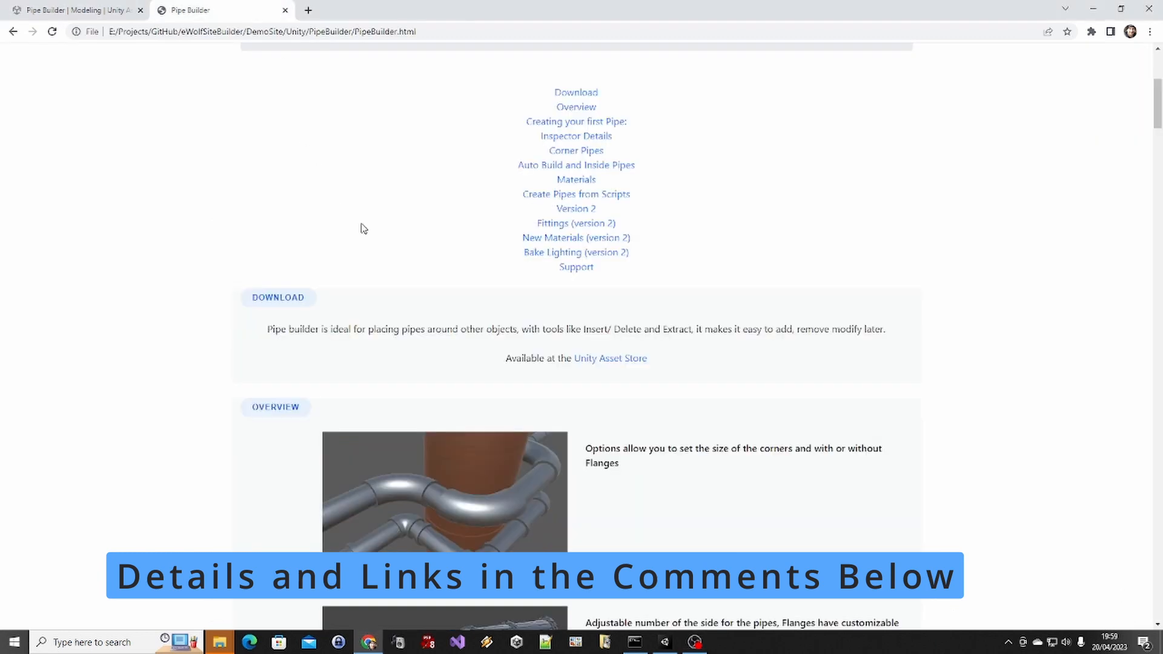
scroll(670, 306, up, 4)
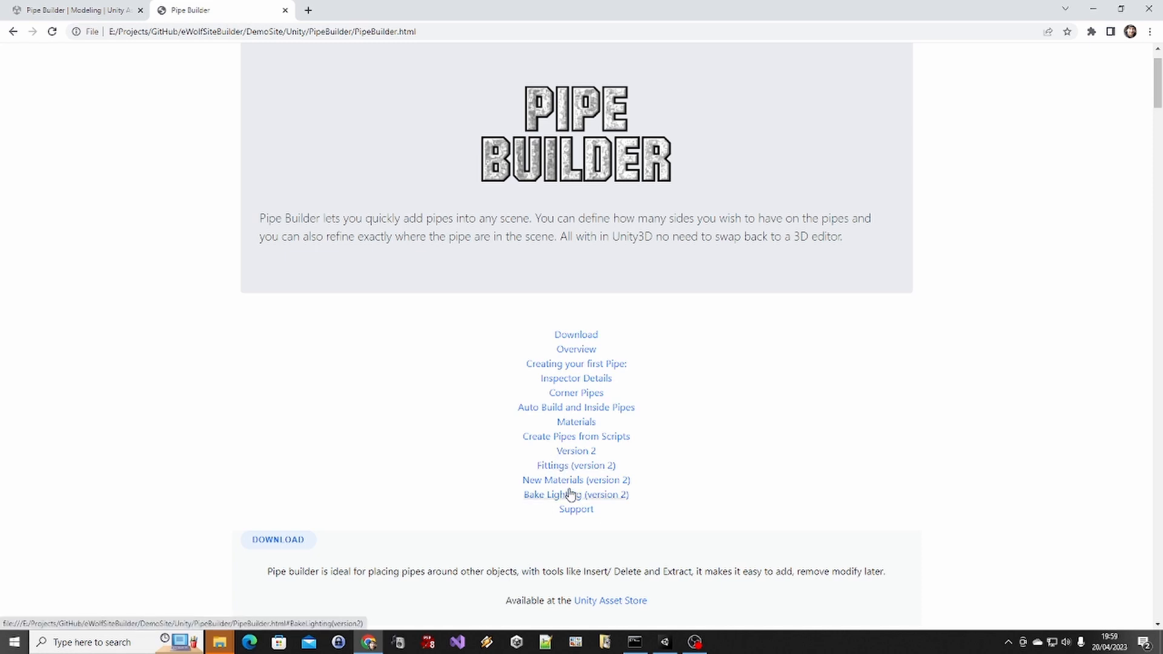
scroll(695, 449, down, 1)
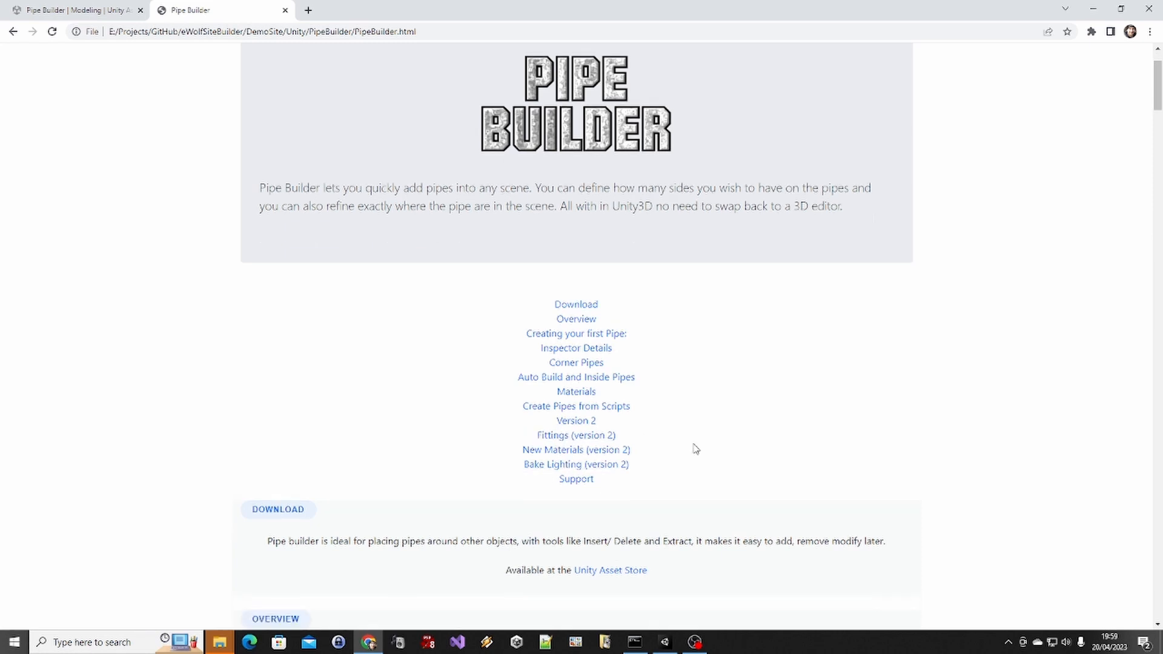
scroll(696, 449, down, 5)
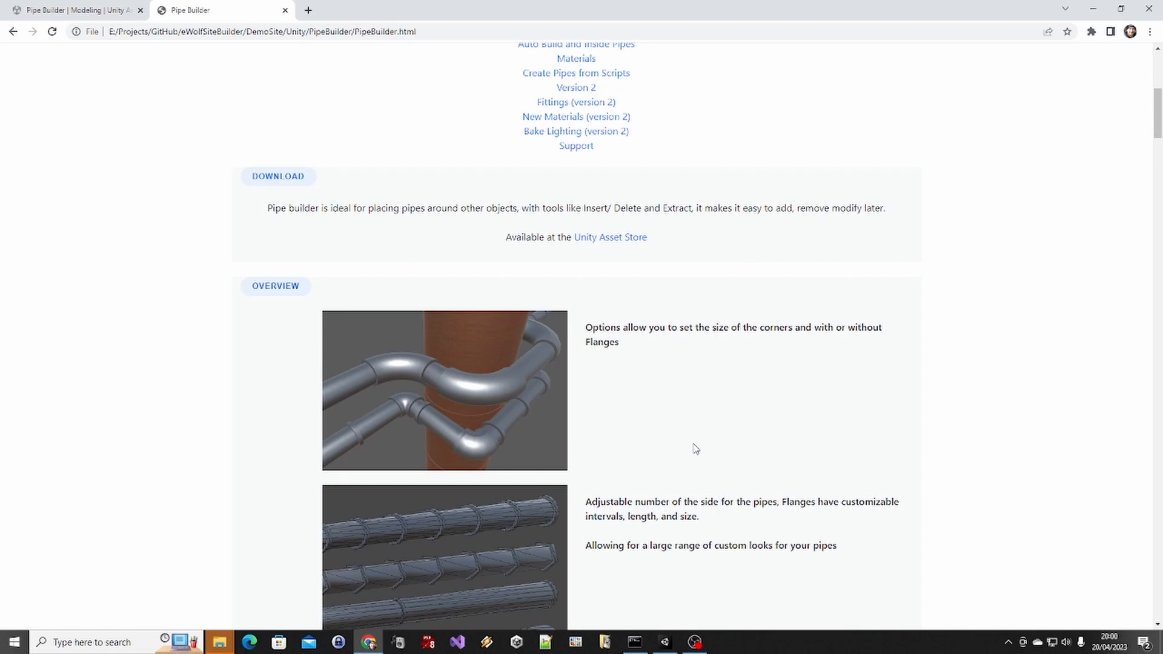
scroll(706, 467, down, 6)
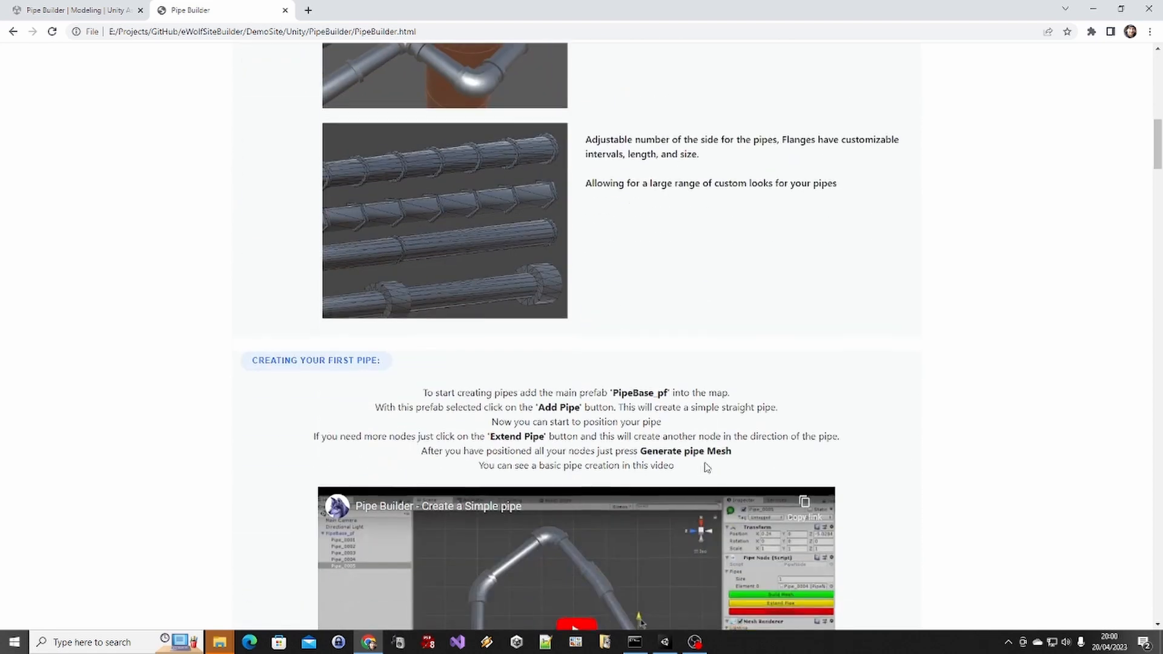
scroll(705, 464, down, 3)
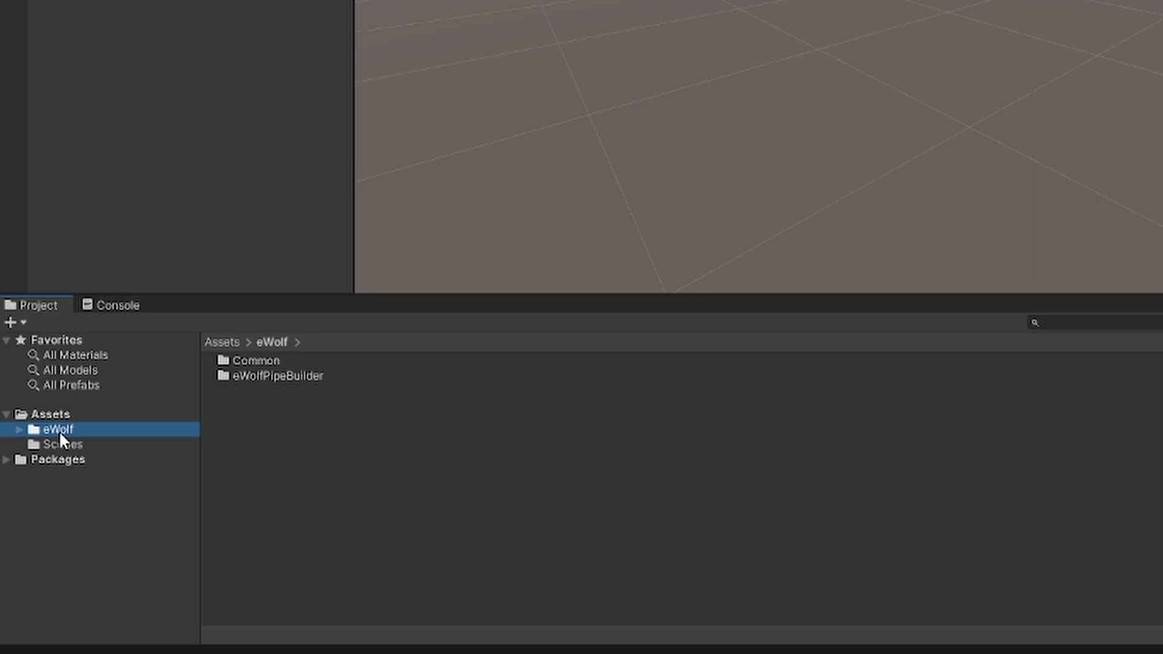
Expand the eWolf folder in the project assets and look at its Common and eWolfPipeBuilder subfolders
key(alt+Right)
key(Down)
key(Down)
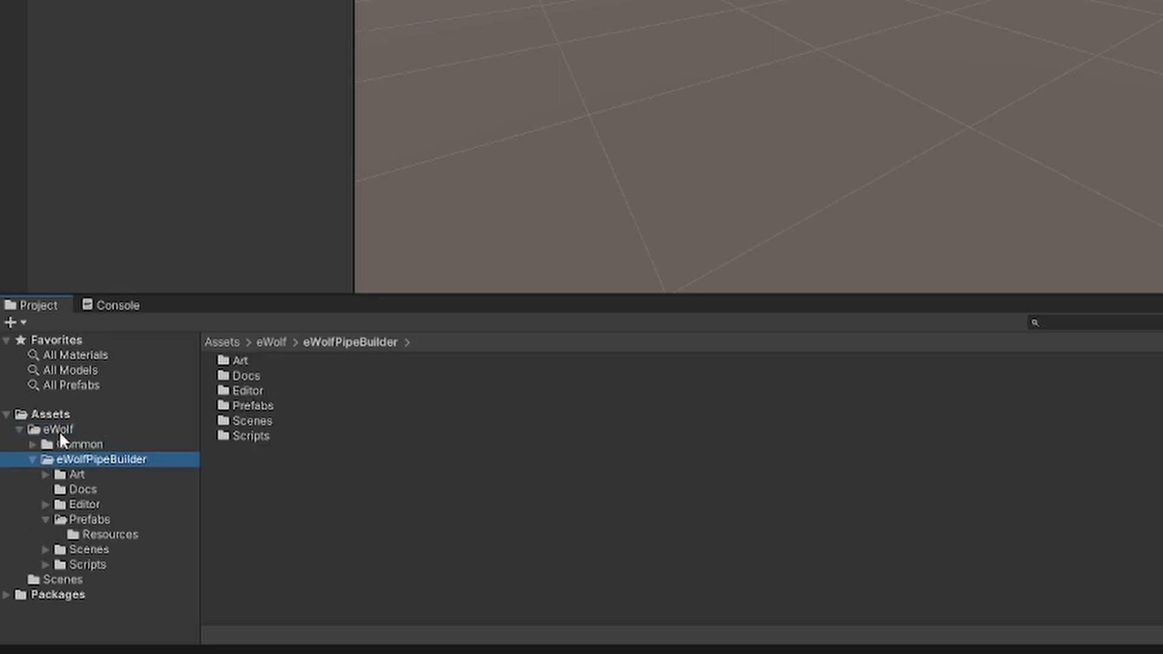
key(Left)
key(Up)
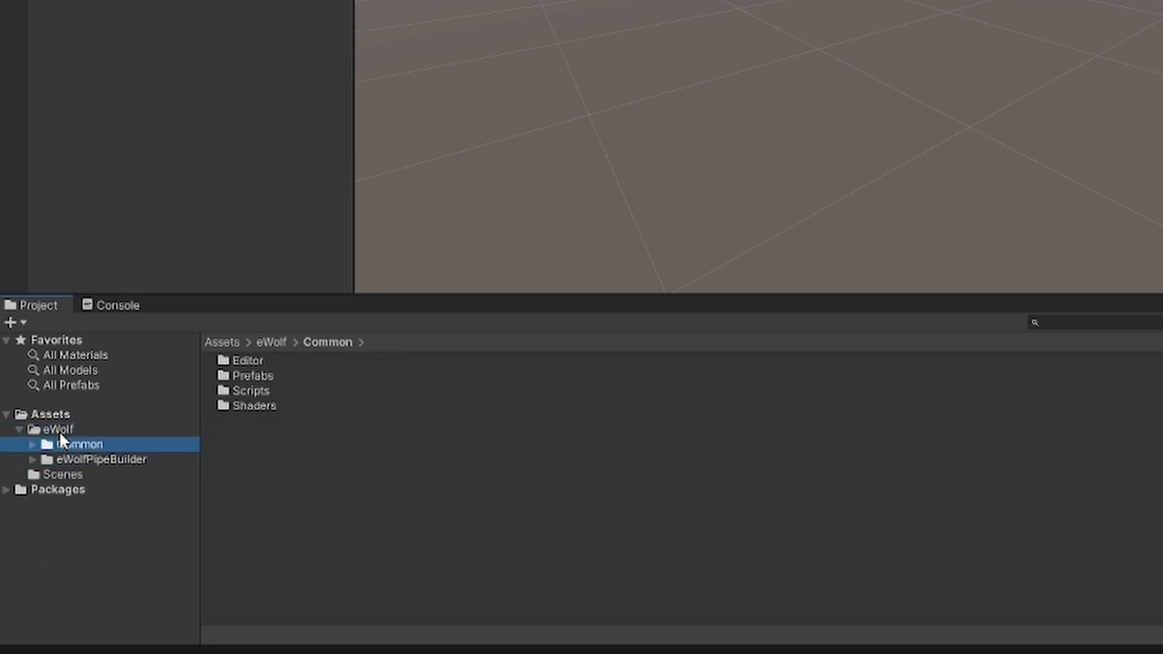
key(Down)
key(Up)
key(Down)
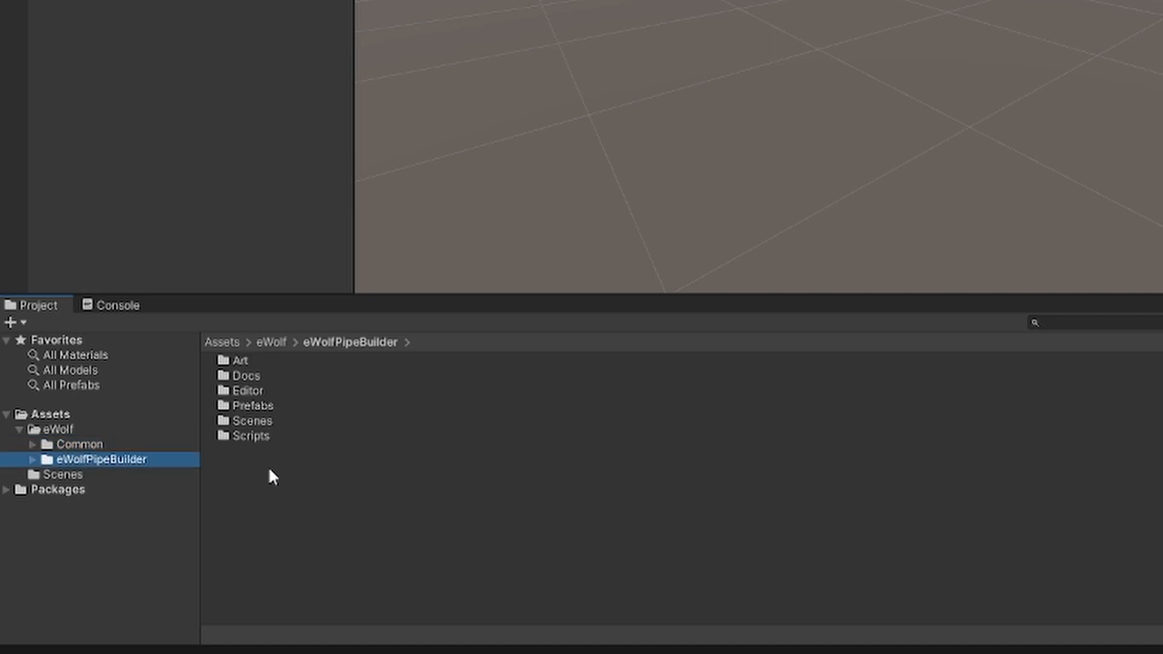
Expand the eWolfPipeBuilder folder and review the contents of its subfolders from Art through Scripts
key(Right)
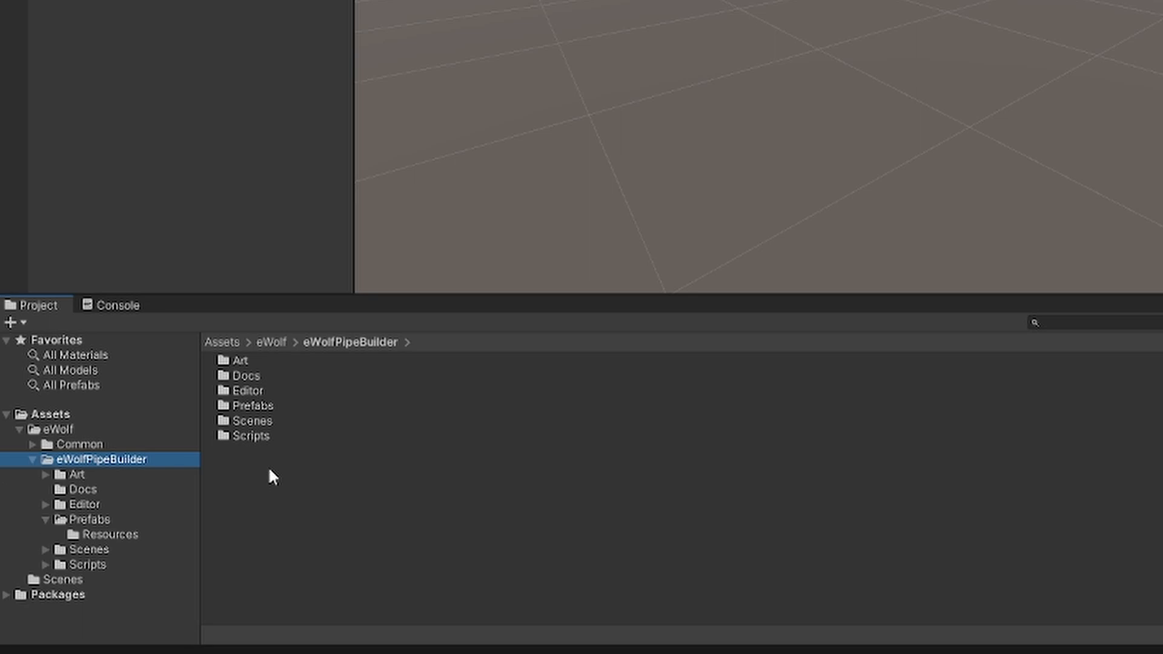
key(Down)
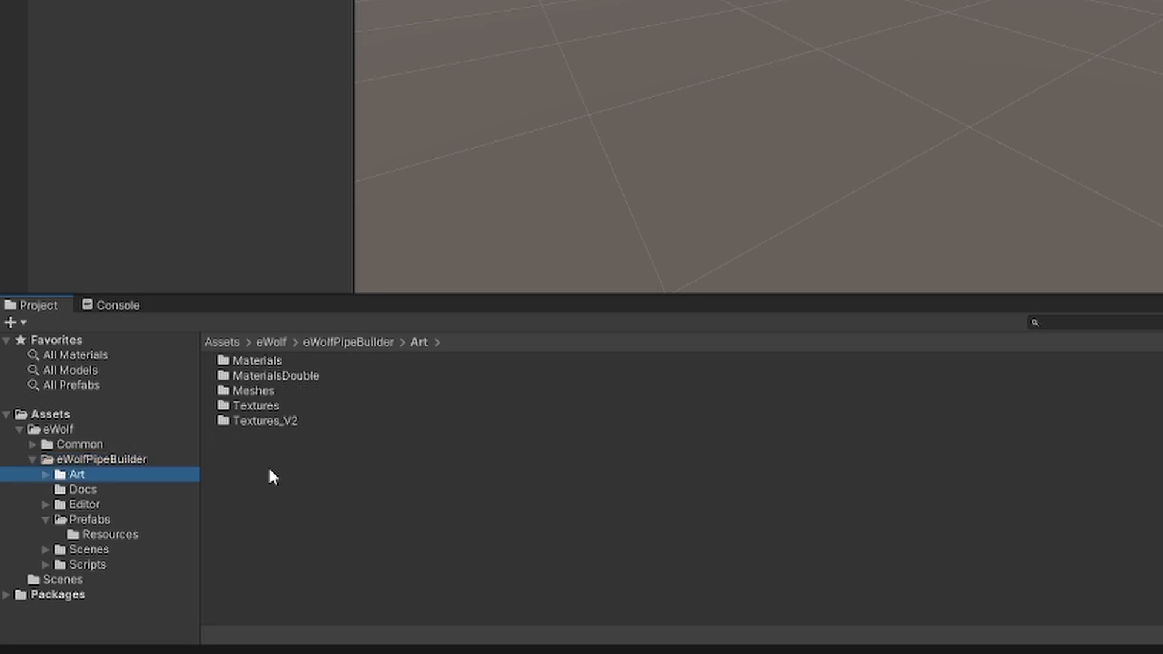
key(Down)
key(Down)
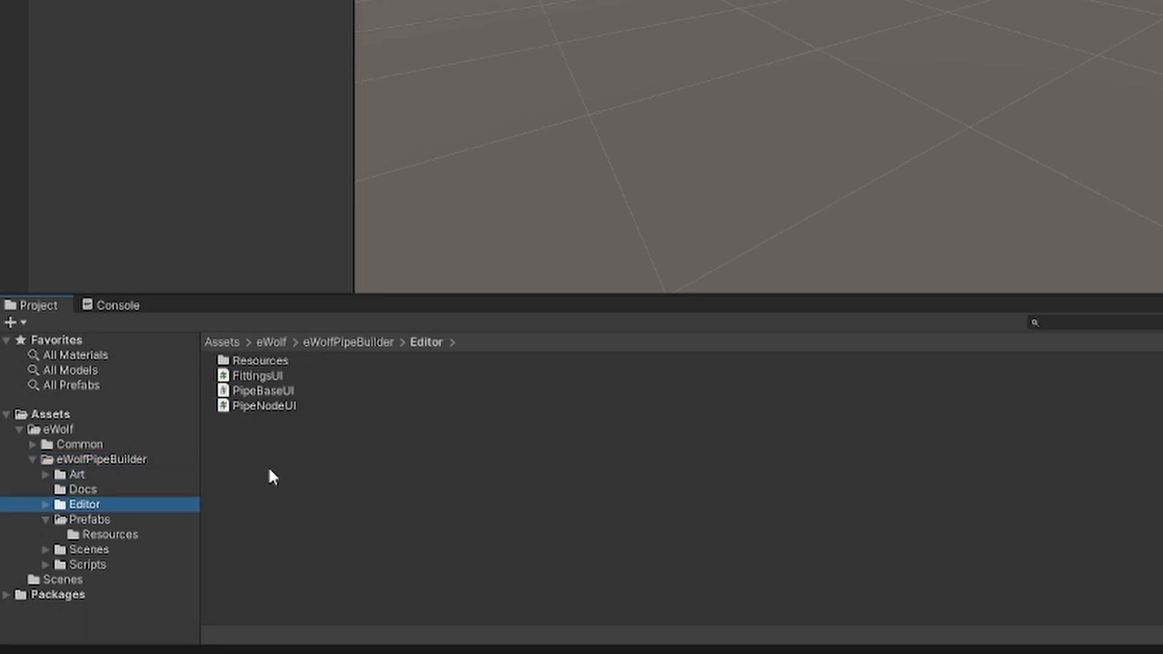
key(Down)
key(Down)
key(Down)
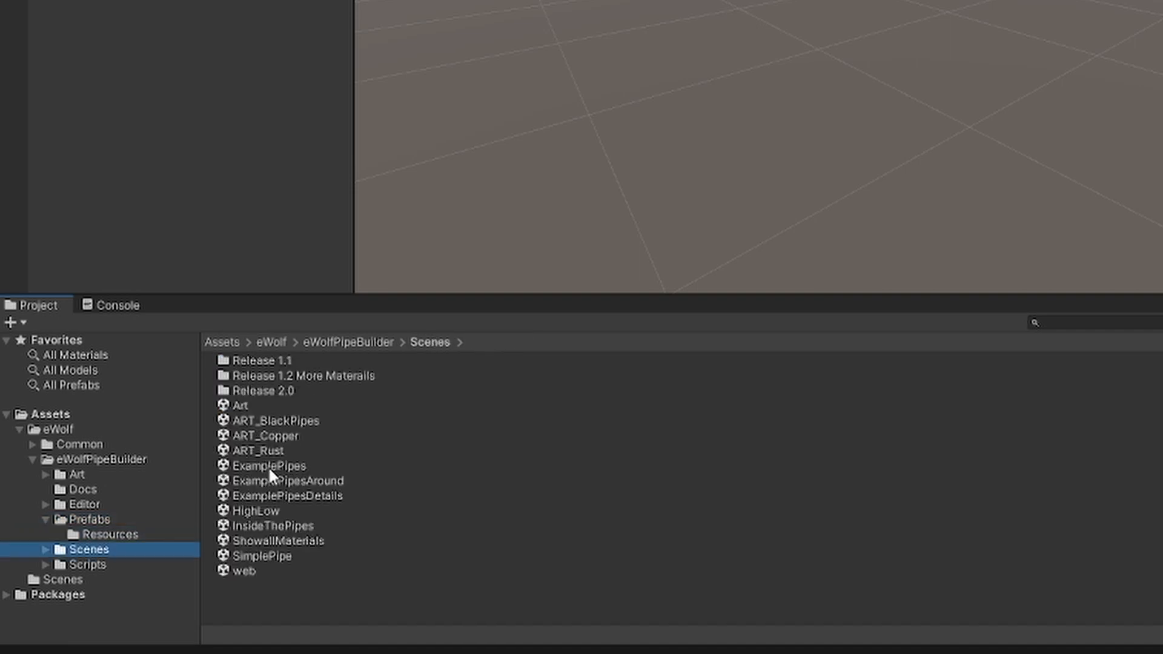
key(Down)
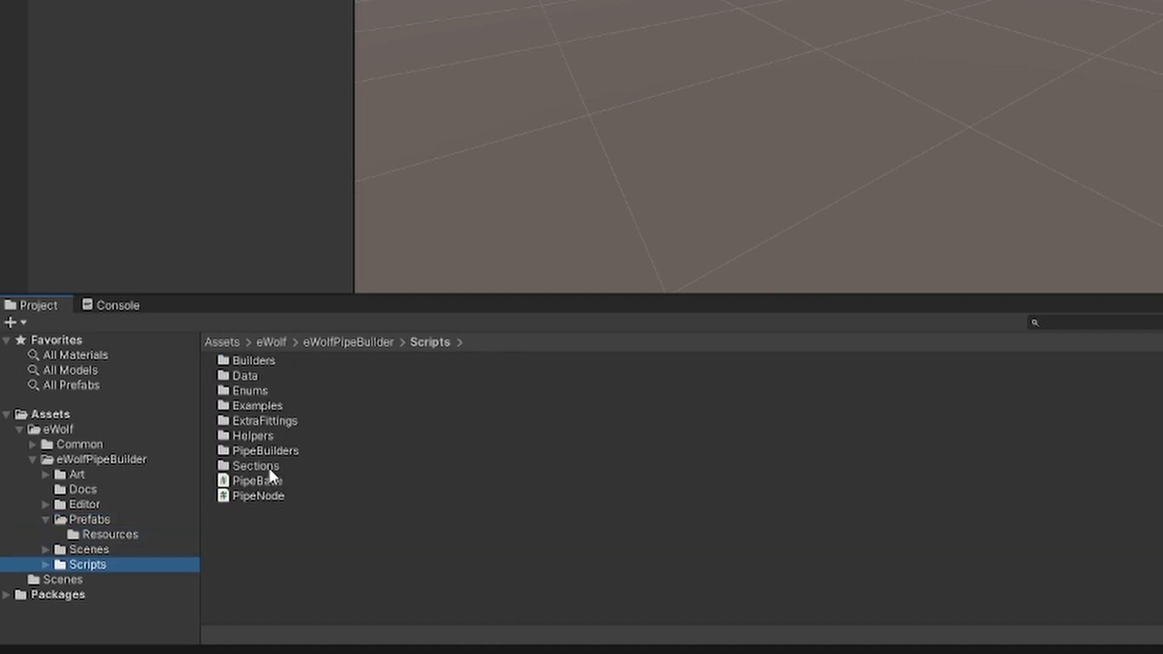
Place the PipeBase_pf prefab from the eWolfPipeBuilder Prefabs folder into the scene, and check the Resources subfolder
key(Up)
key(Up)
key(Up)
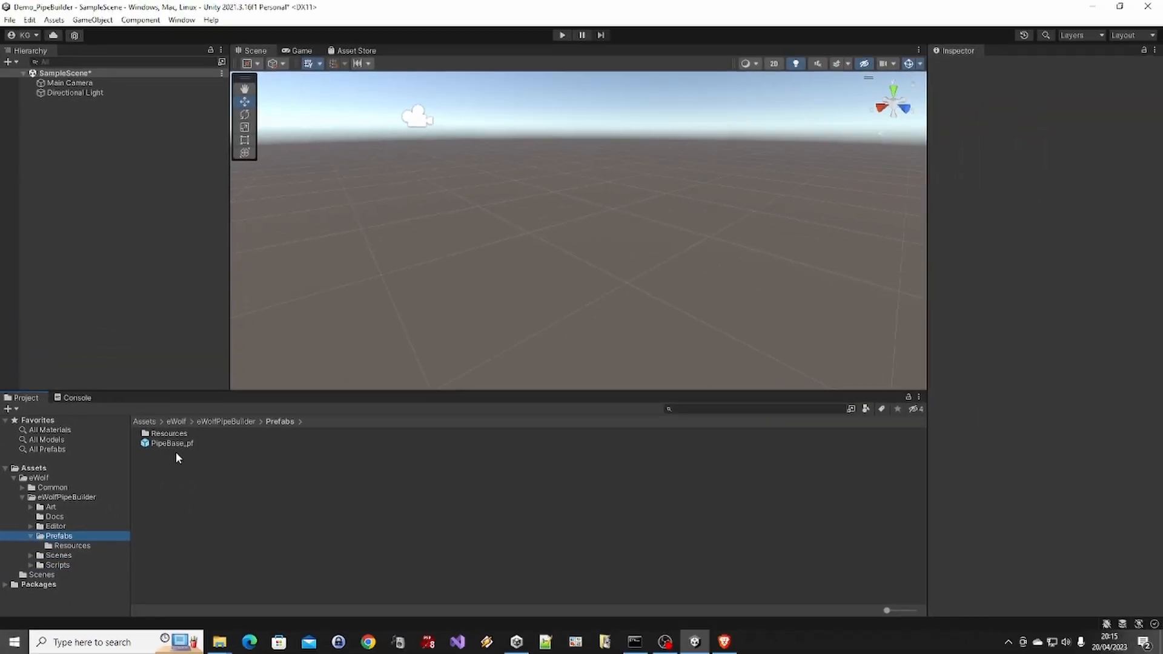
drag(171, 444, 583, 222)
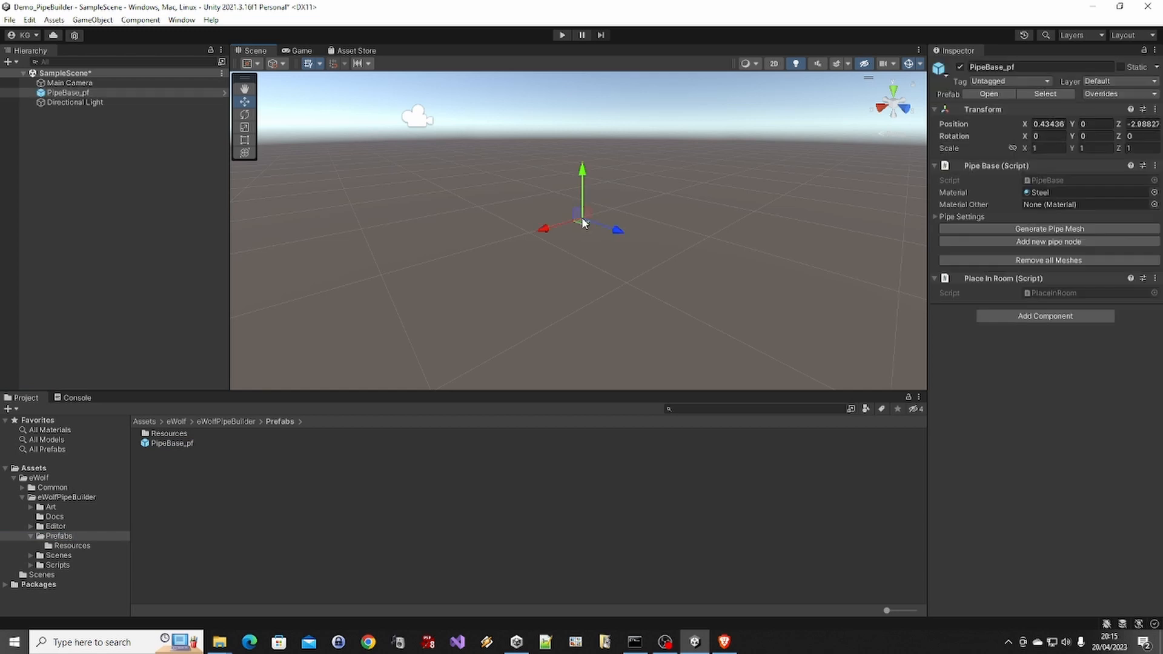
double_click(176, 434)
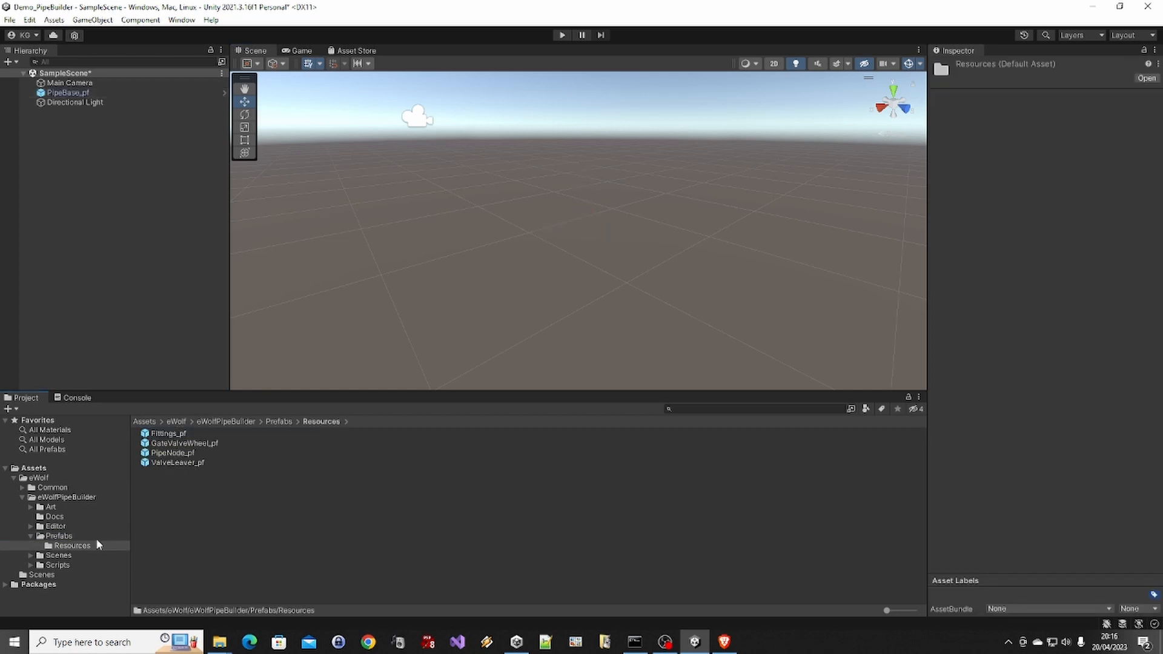
click(71, 538)
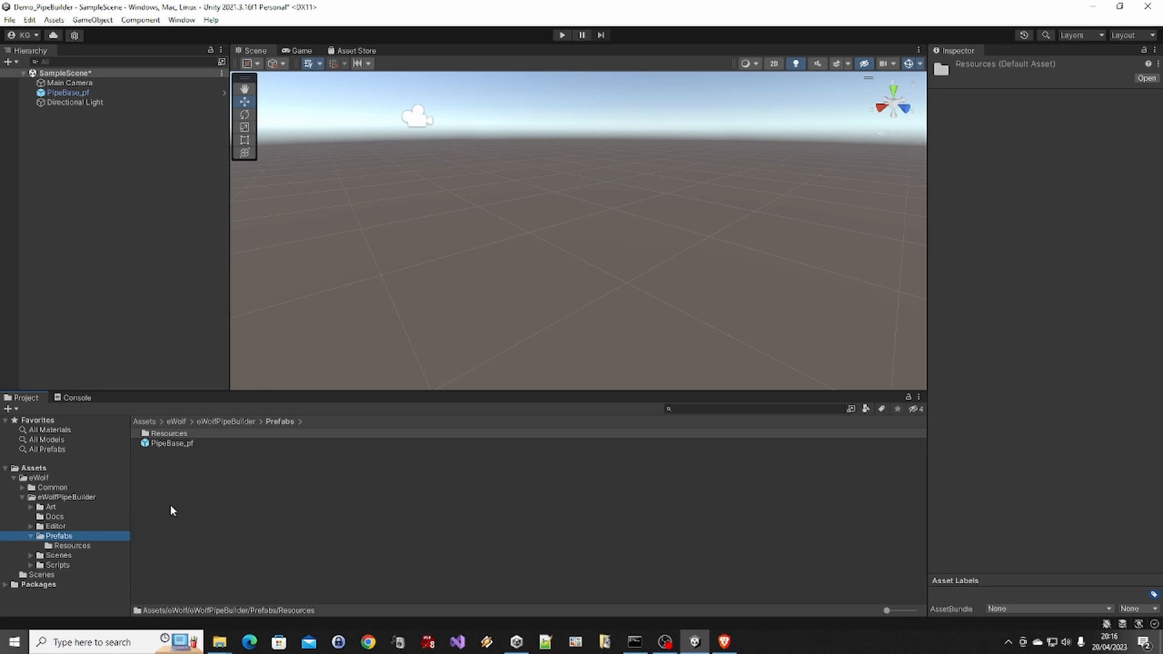
Expand the pipe settings of the PipeBase_pf object in the scene and add a new pipe node to it
click(77, 92)
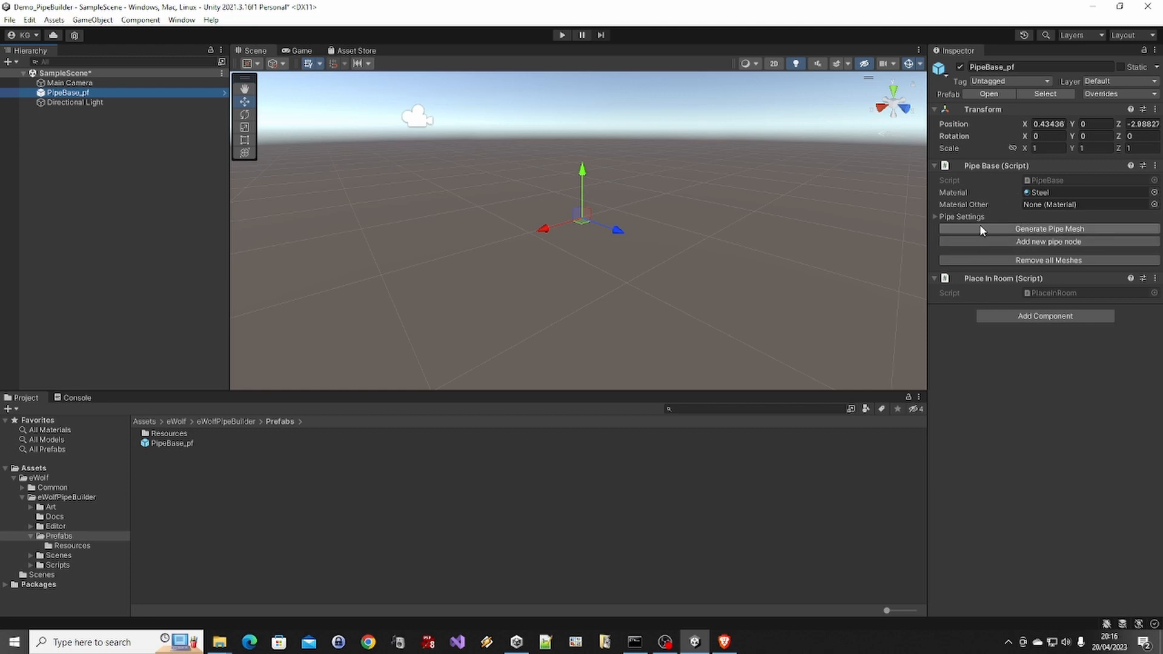
click(932, 216)
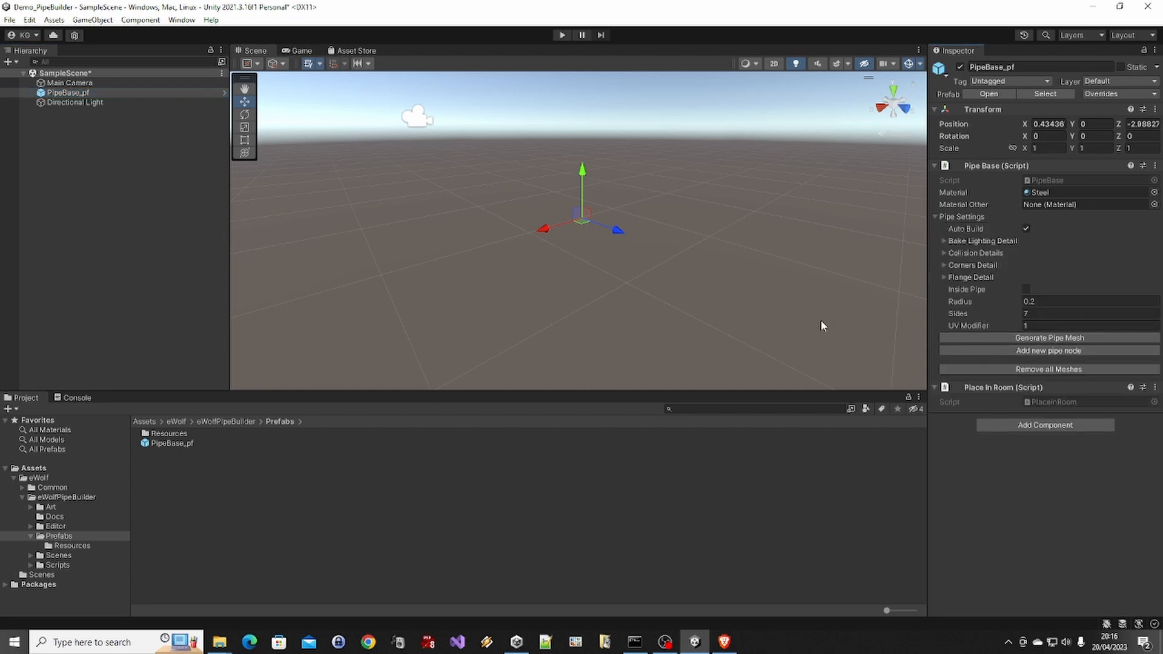
click(989, 351)
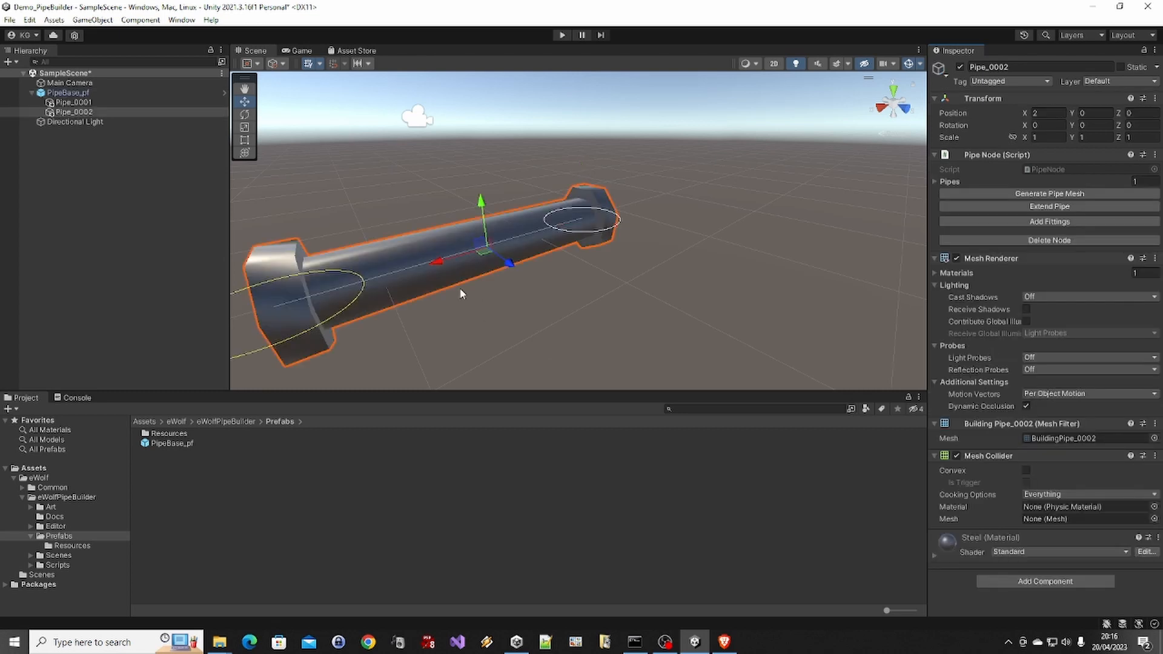
middle_drag(459, 289, 523, 271)
scroll(526, 270, down, 3)
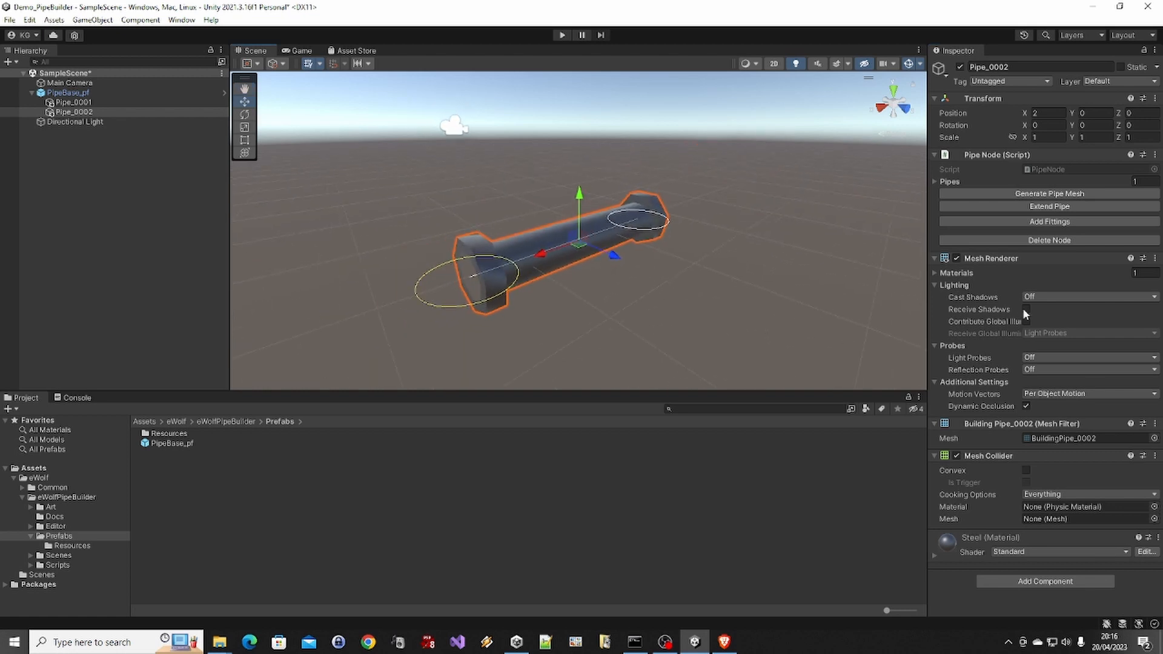
Select the parent PipeBase_pf object and check the Auto Build option in its pipe settings
click(126, 86)
click(126, 93)
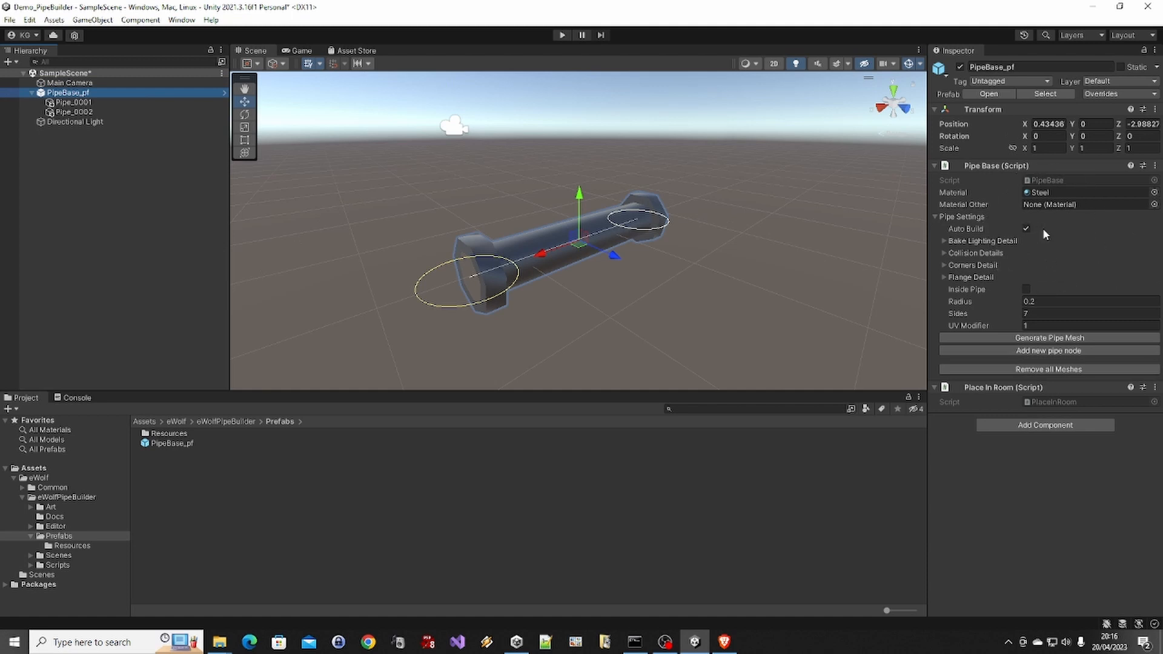
key(ctrl)
Move the Pipe_0002 end node to about X 2.744, Y -0.017, Z -0.874 to lengthen and angle the pipe
click(75, 112)
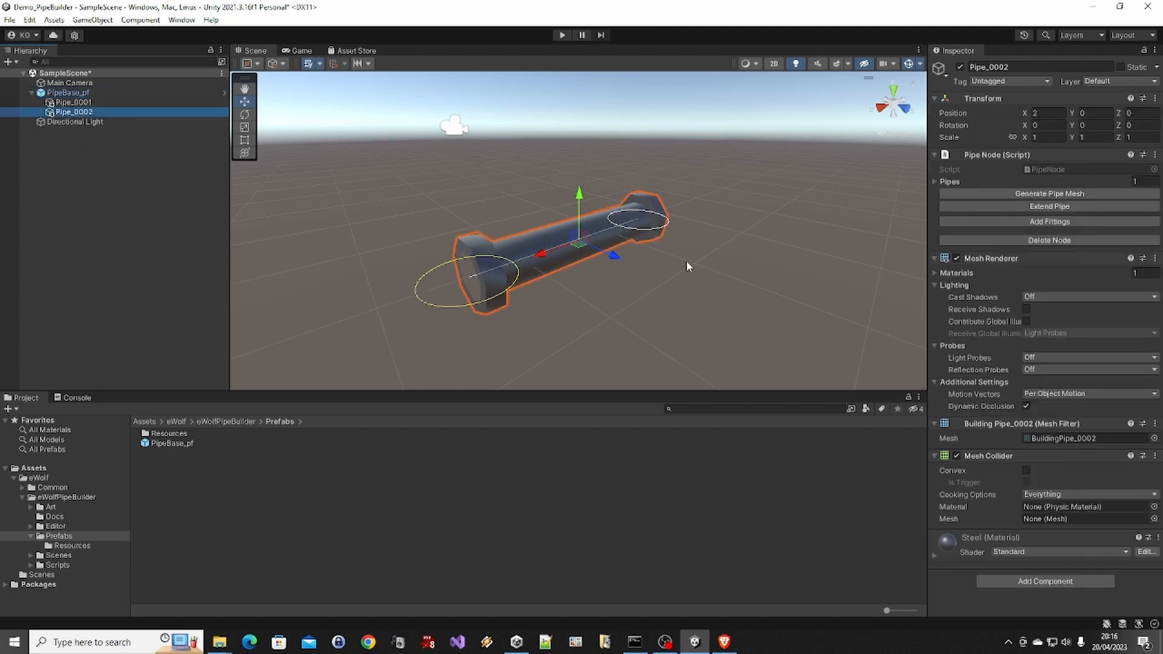
drag(613, 255, 496, 281)
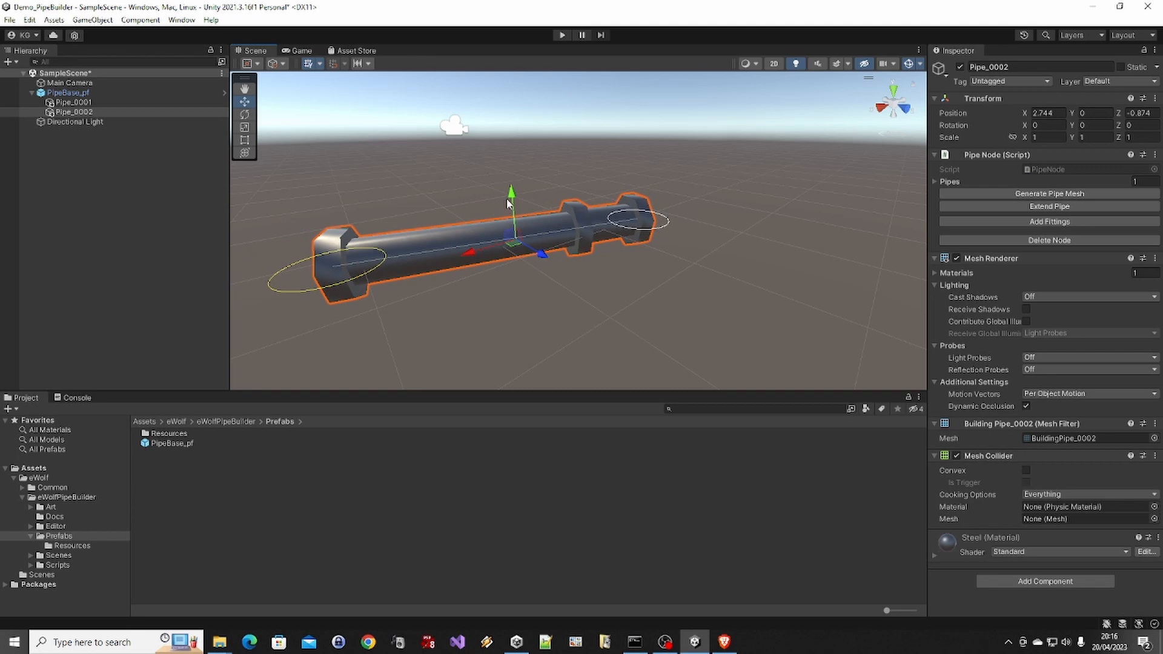
mouse_move(512, 192)
mouse_down()
mouse_move(512, 176)
mouse_move(509, 206)
mouse_up()
Set the scene view's draw mode to Shaded Wireframe for a close look at the pipe
key(f)
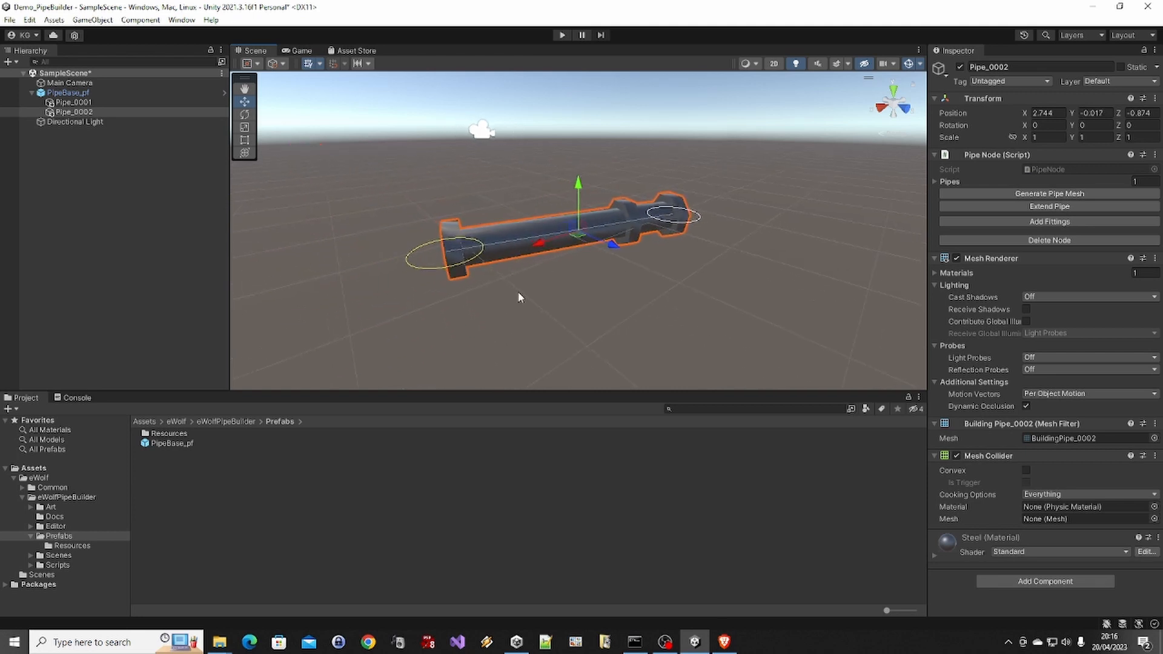
scroll(520, 292, up, 5)
alt+drag(618, 209, 680, 206)
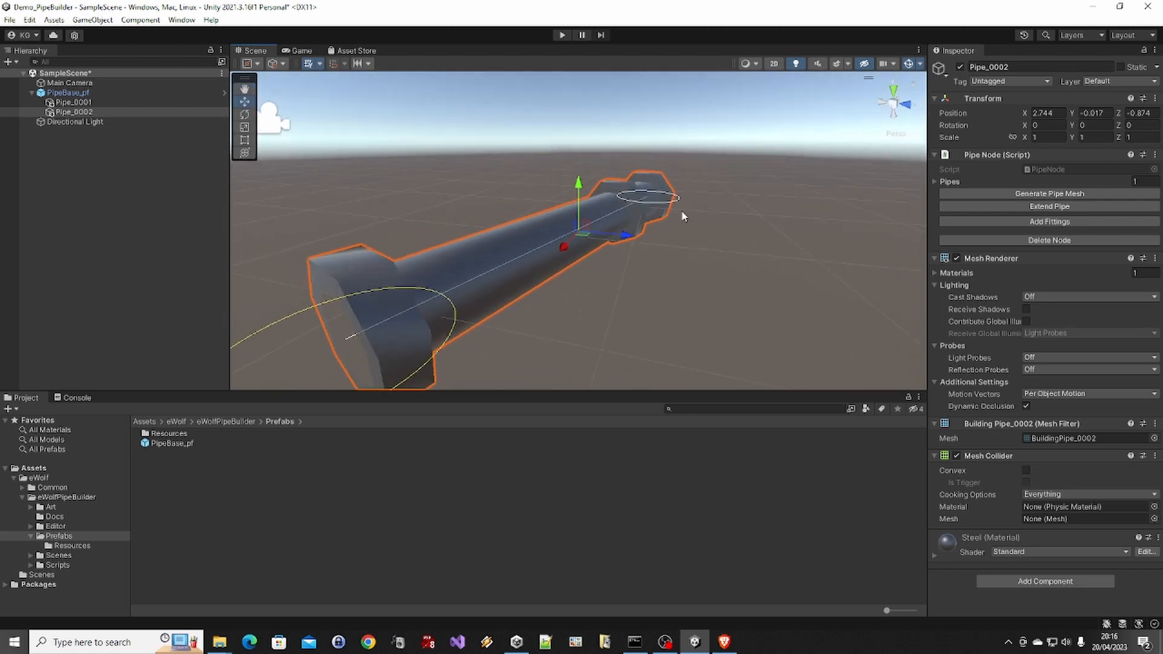
scroll(678, 204, up, 5)
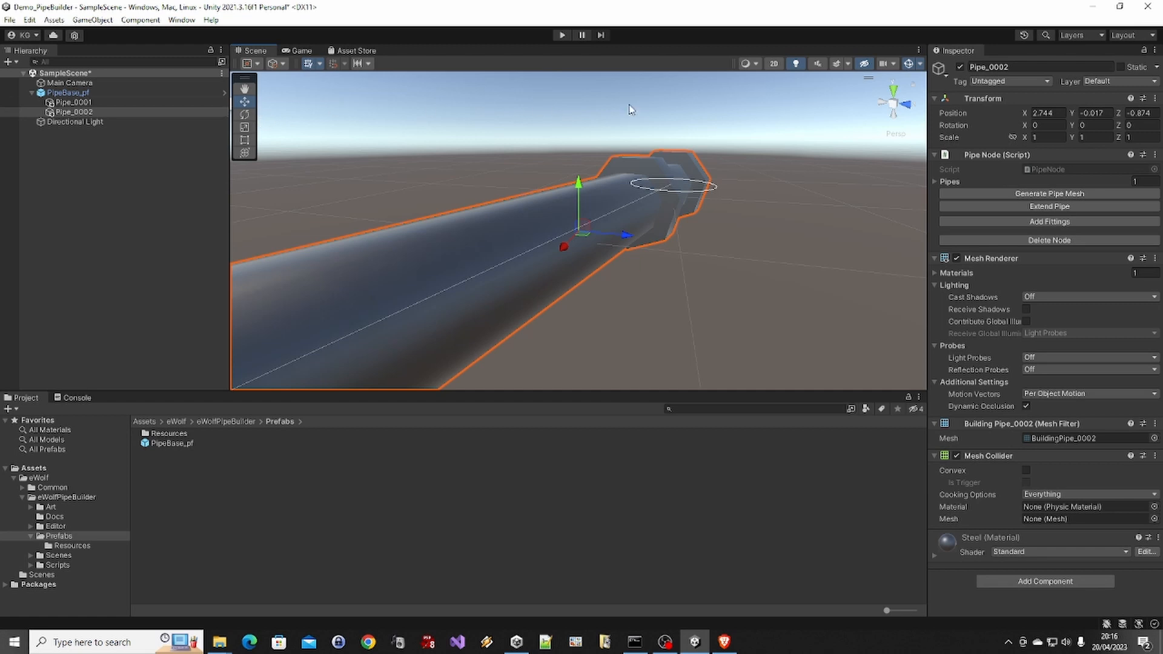
click(754, 65)
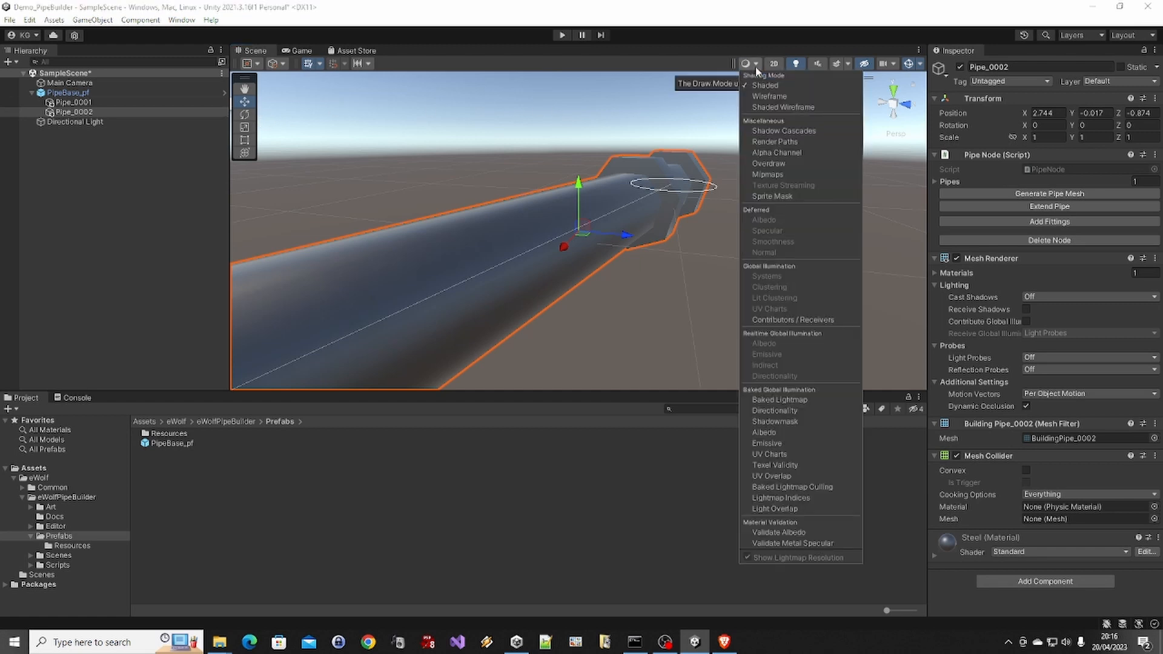
click(784, 107)
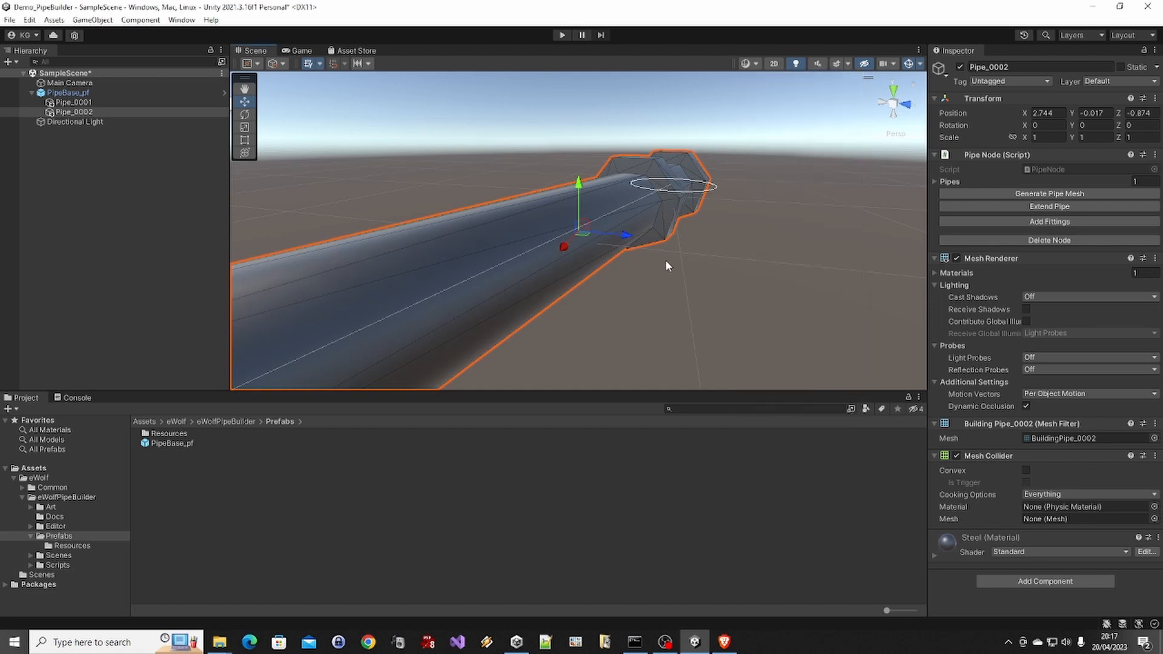
Examine the mesh edges around the pipe's flanges from several angles with nothing selected, and reselect the Pipe_0002 node
click(666, 262)
alt+drag(763, 149, 703, 180)
middle_drag(703, 180, 605, 235)
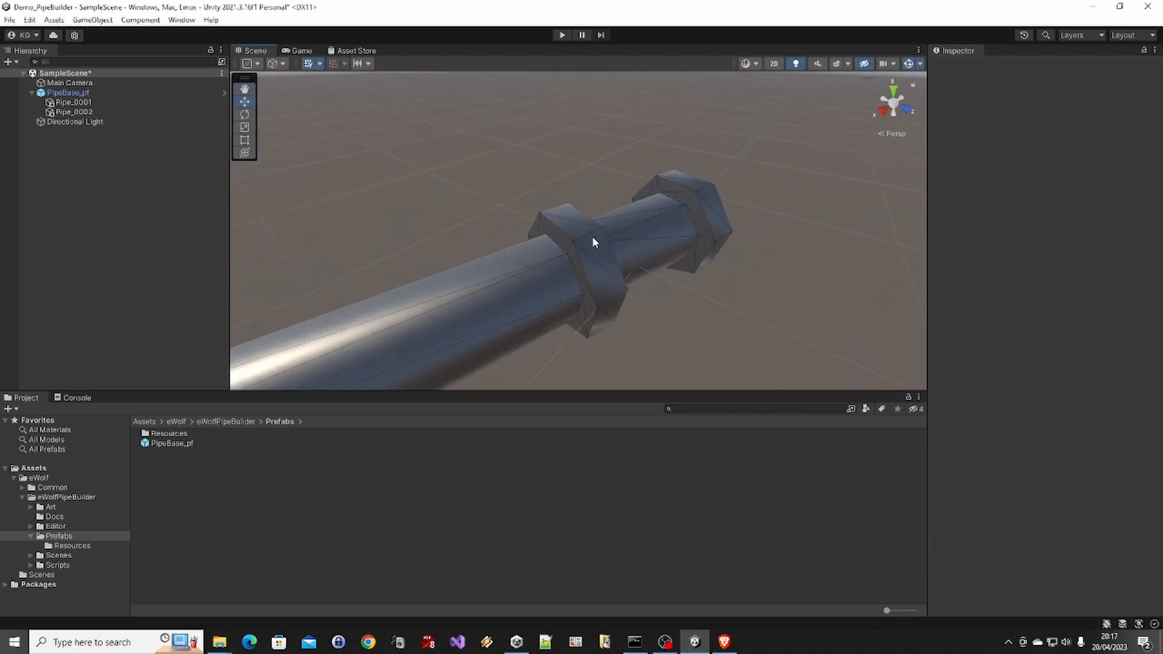
alt+drag(593, 238, 683, 297)
click(576, 296)
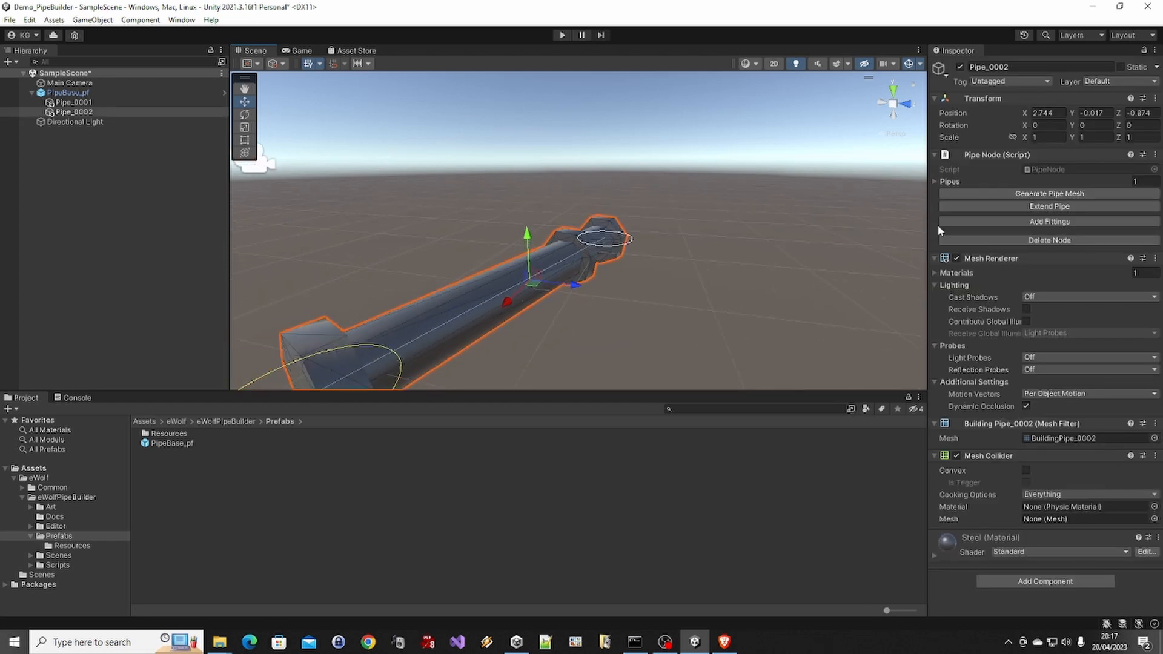
Set the number of sides of PipeBase_pf to 15 and regenerate the pipe mesh
click(99, 91)
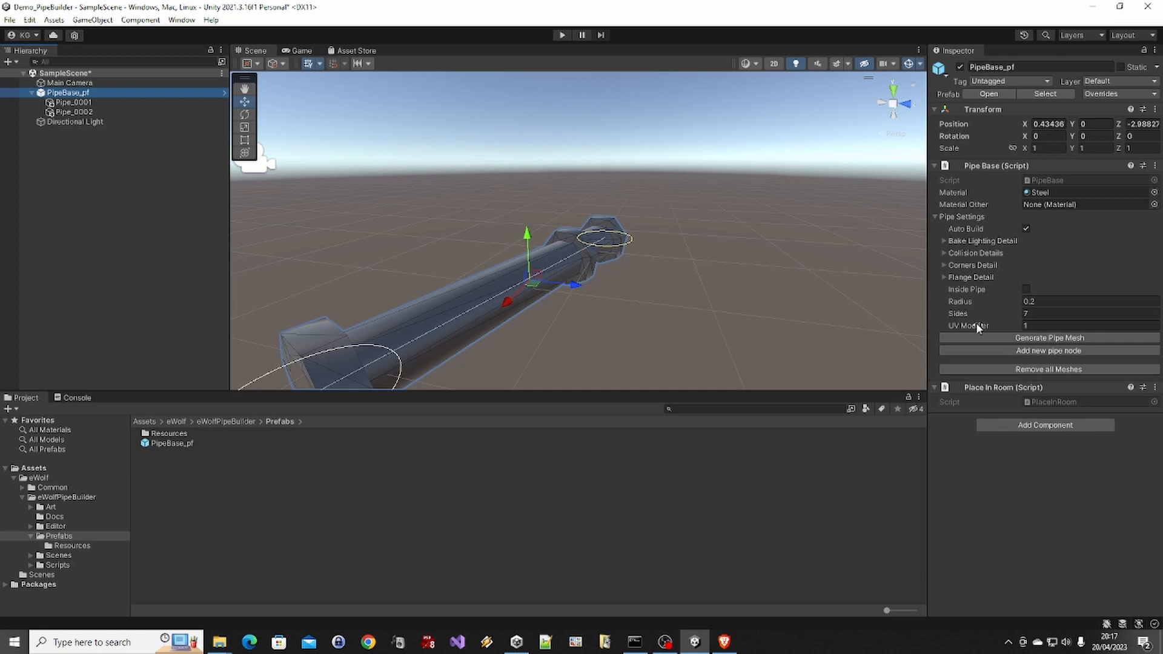
click(1039, 313)
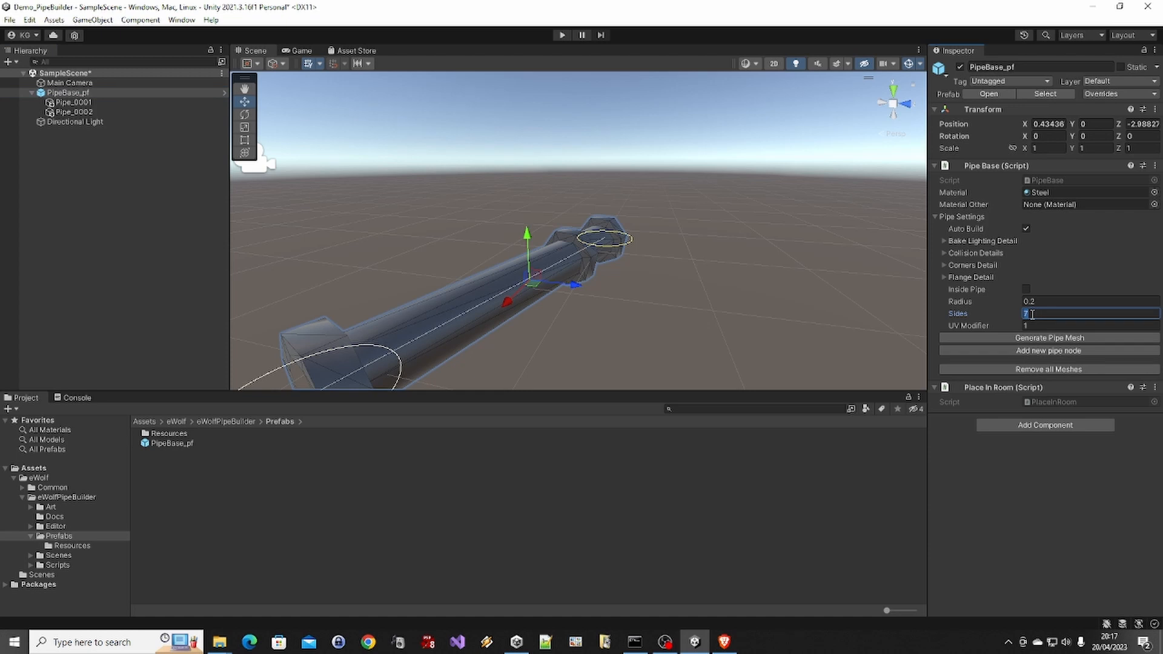
text(15)
click(1038, 339)
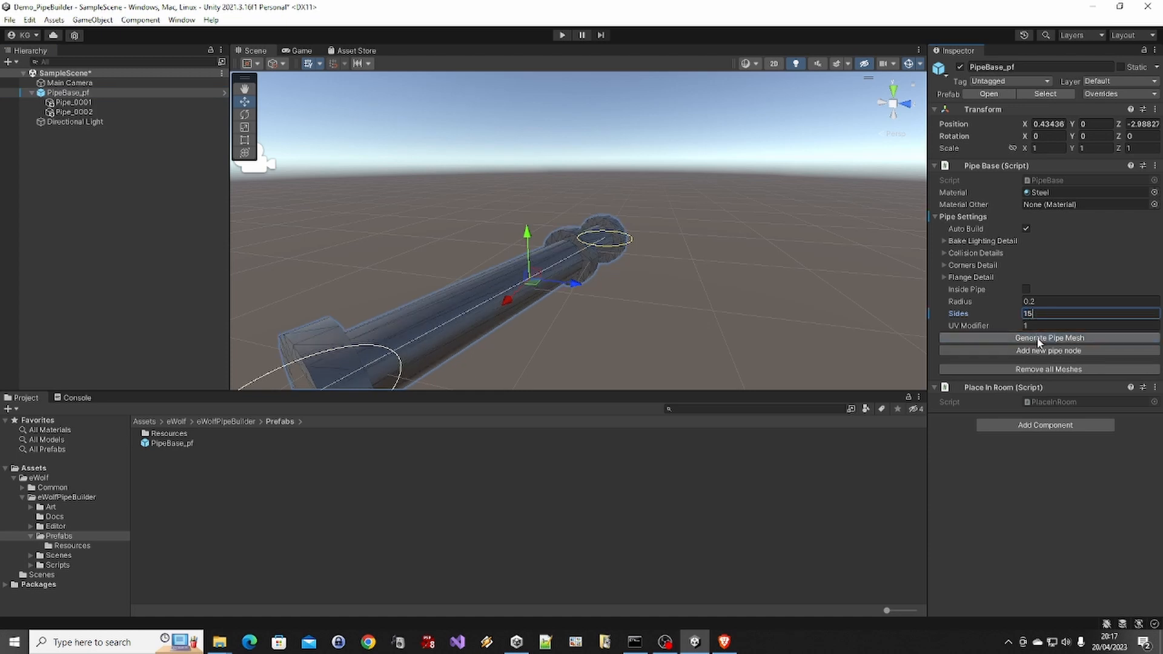
Set the number of sides of PipeBase_pf to 35 and regenerate the pipe mesh
click(661, 243)
scroll(619, 251, up, 3)
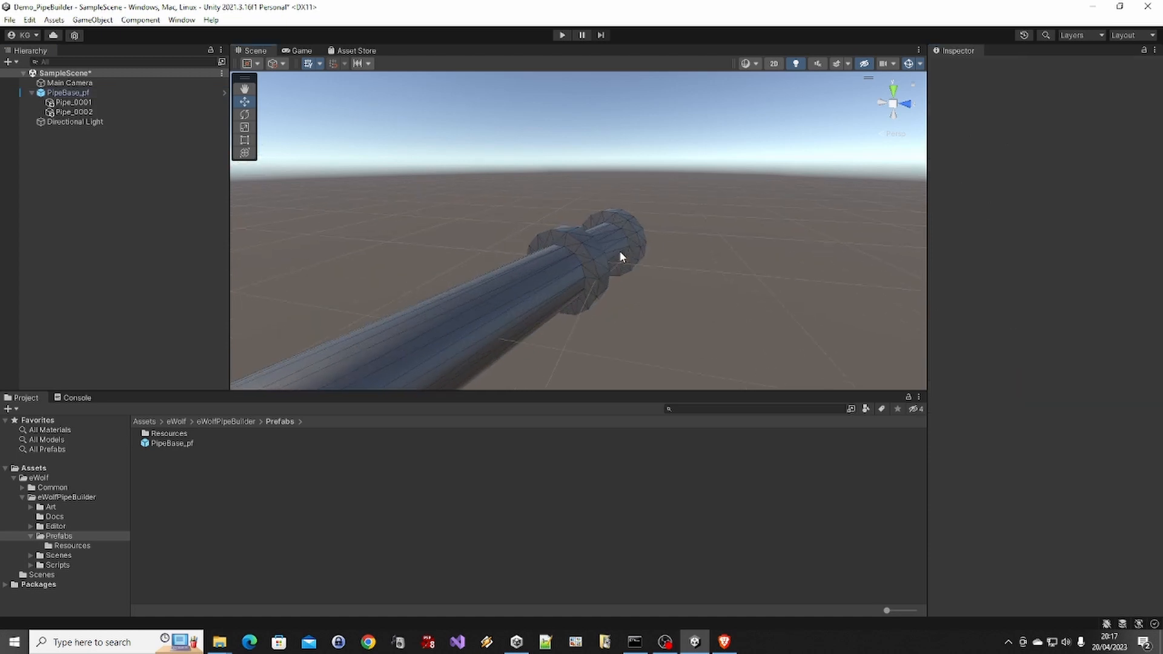
alt+drag(619, 250, 631, 285)
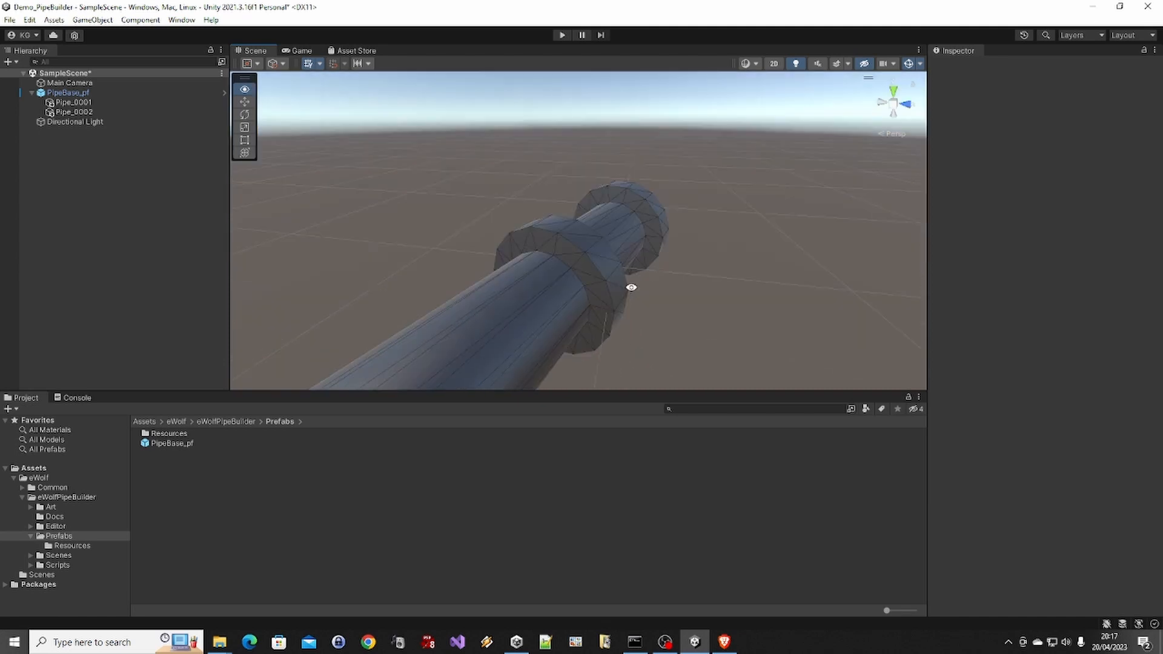
click(575, 266)
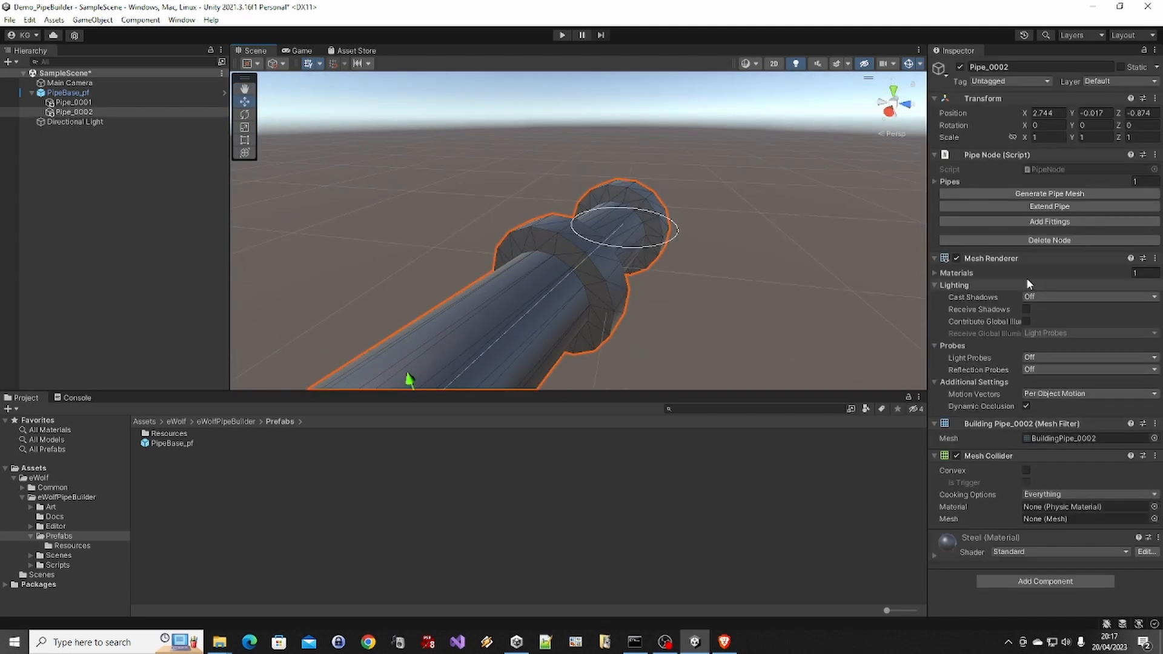
click(142, 96)
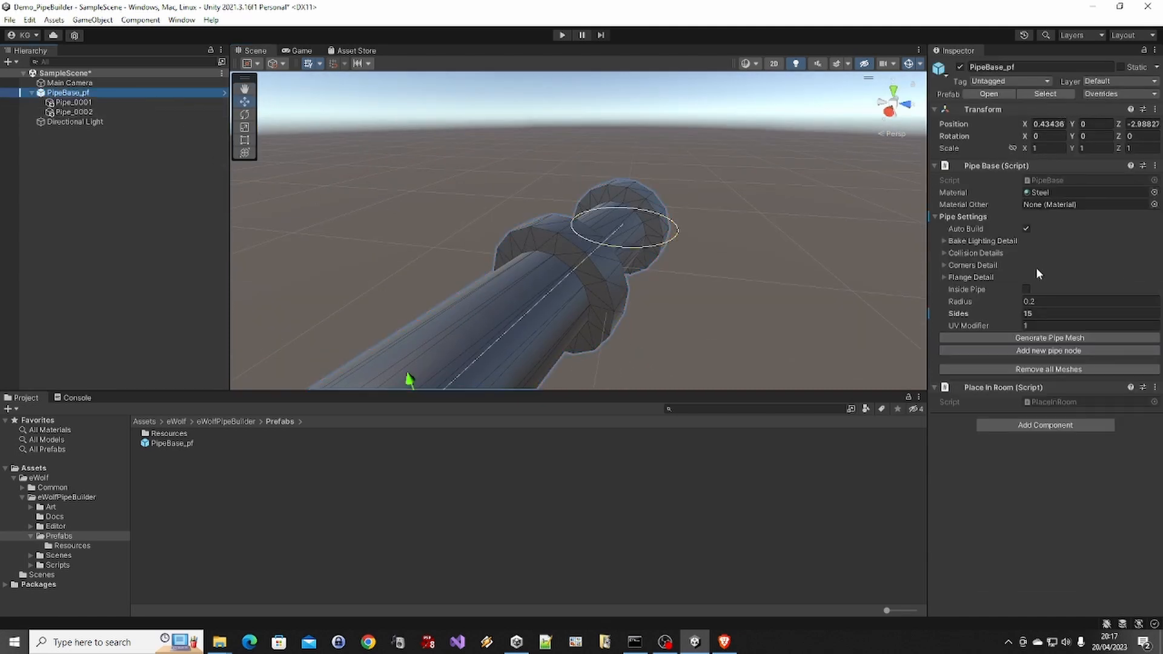
click(1043, 312)
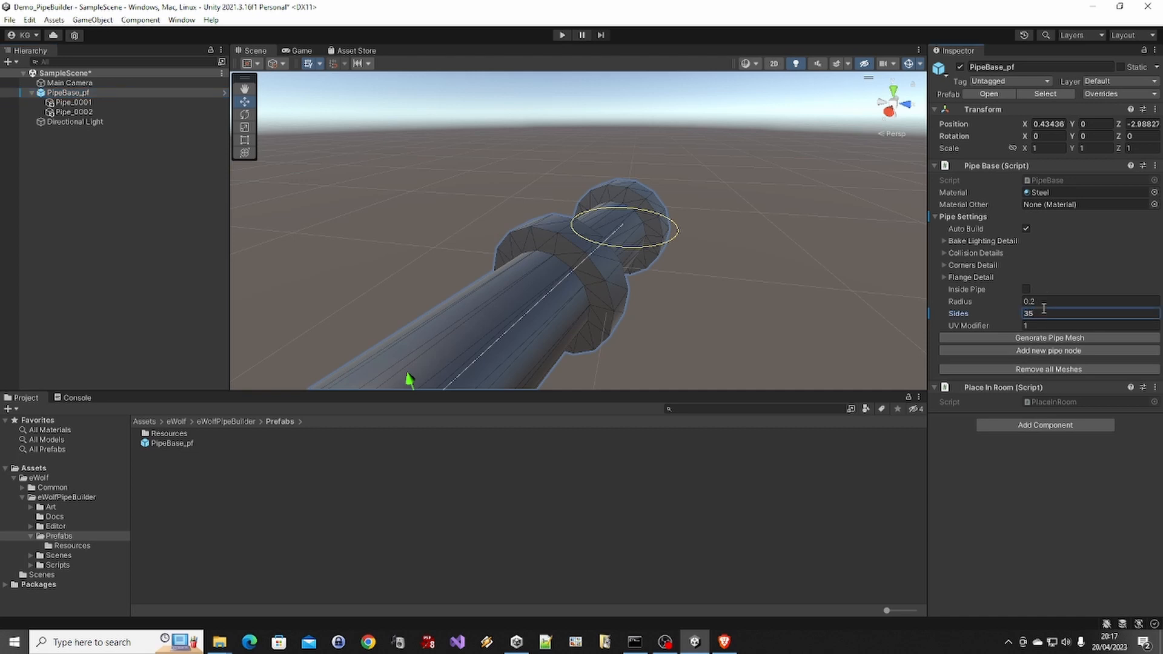
text(35)
click(1040, 339)
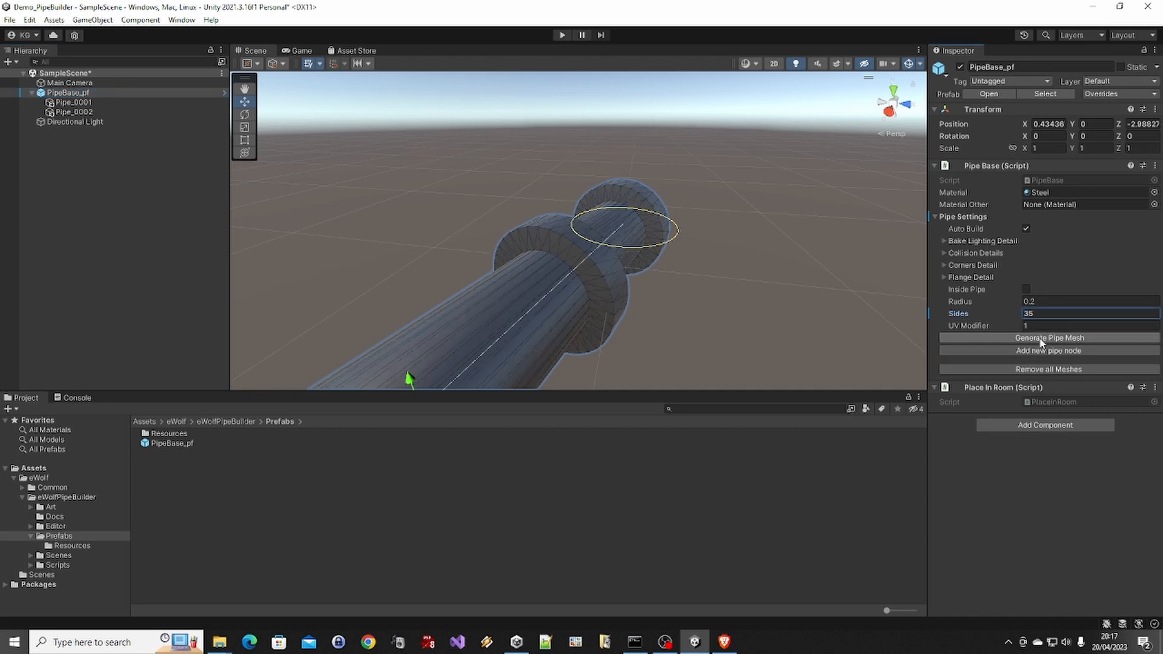
Set the scene view's draw mode to Shaded and view the pipe with nothing selected
alt+drag(666, 294, 483, 208)
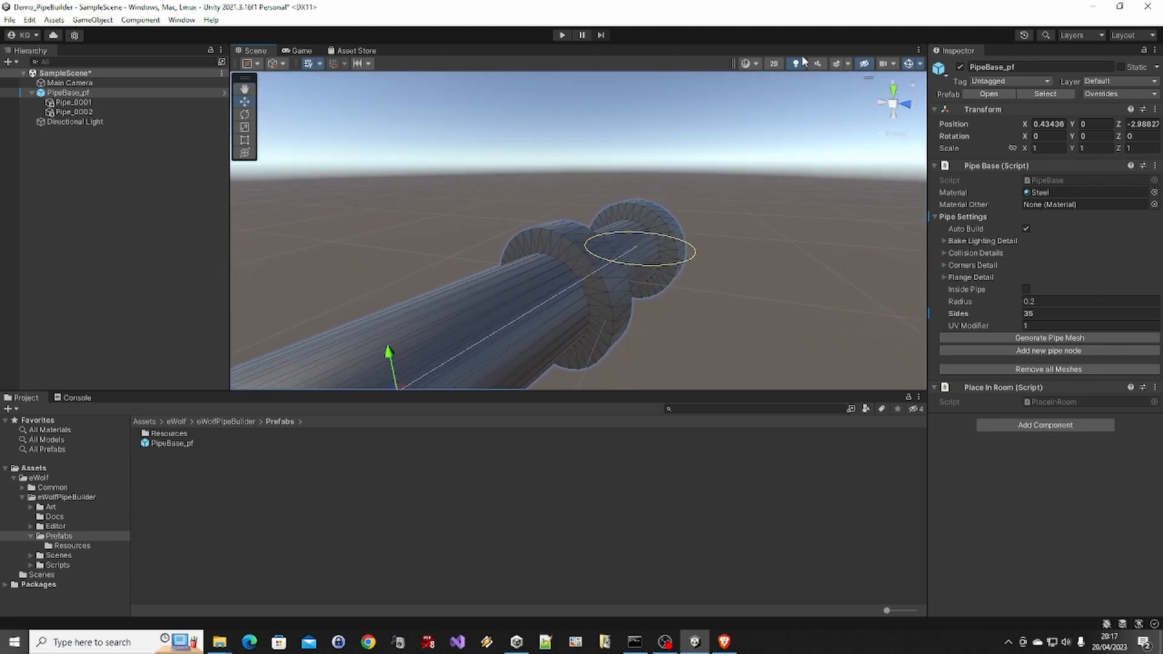
click(750, 64)
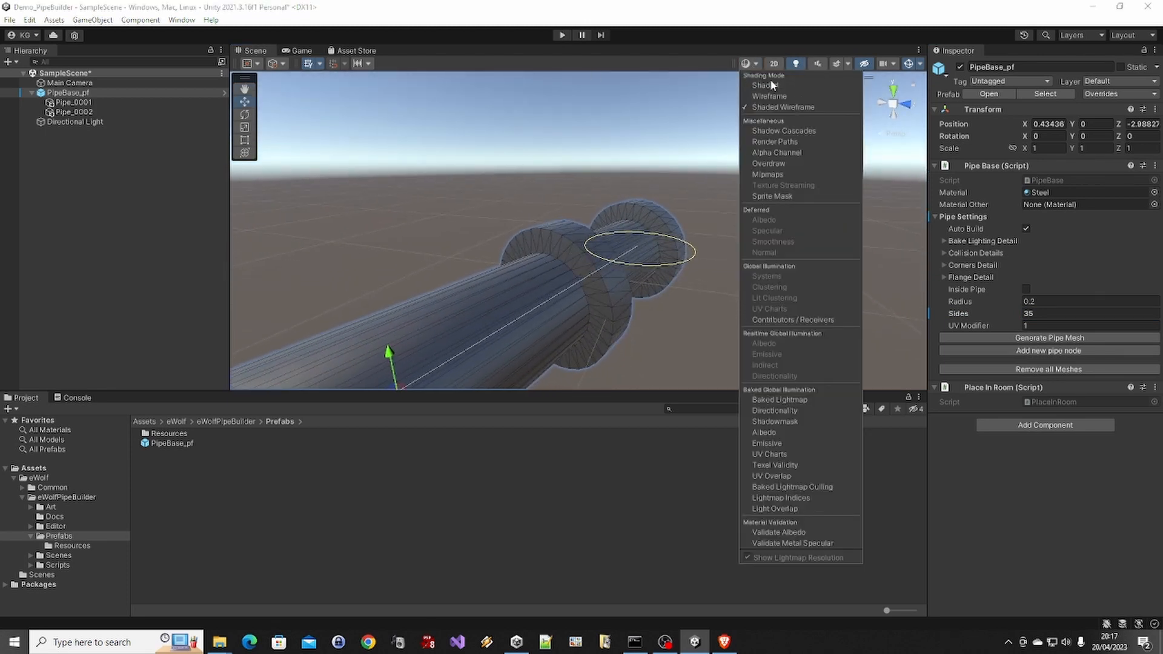
click(772, 87)
click(694, 272)
mouse_move(602, 313)
alt+mouse_down()
mouse_move(690, 226)
mouse_move(666, 226)
mouse_move(547, 322)
mouse_move(555, 299)
alt+mouse_up()
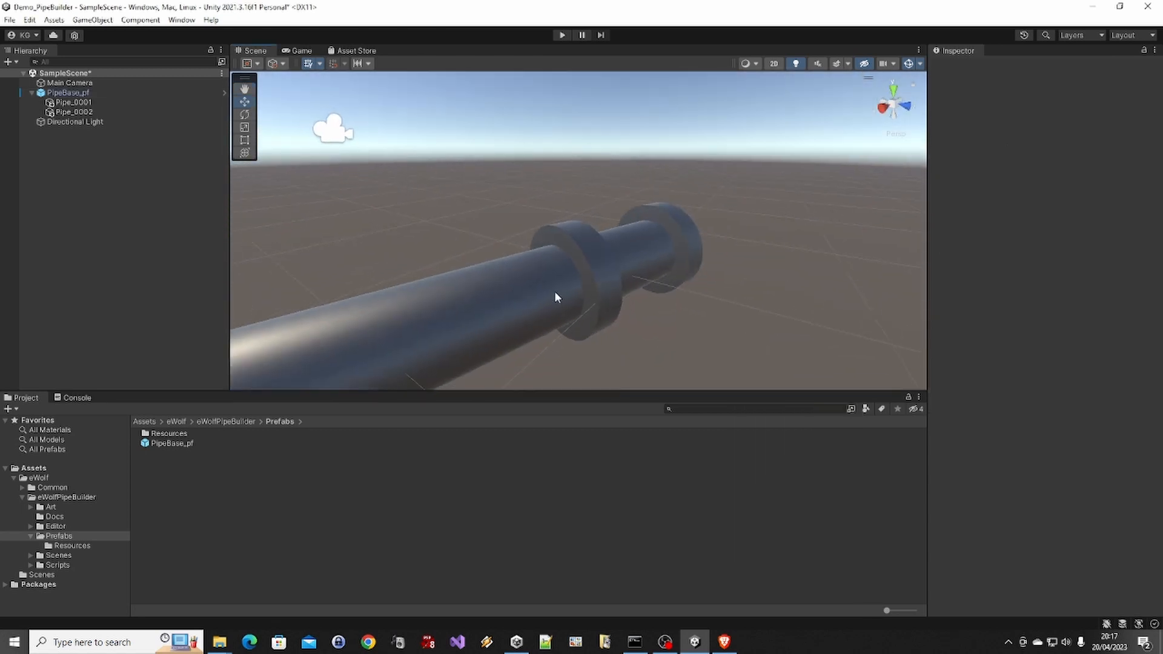
Reduce the number of sides of PipeBase_pf to 7 and regenerate the pipe mesh
click(622, 287)
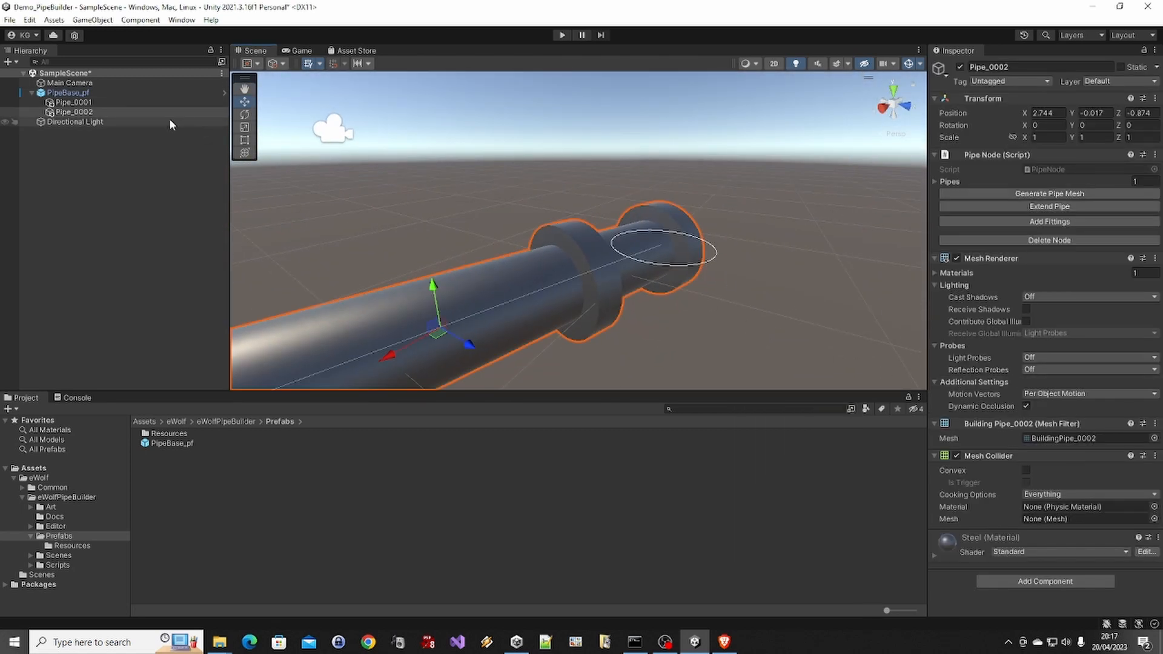
click(90, 94)
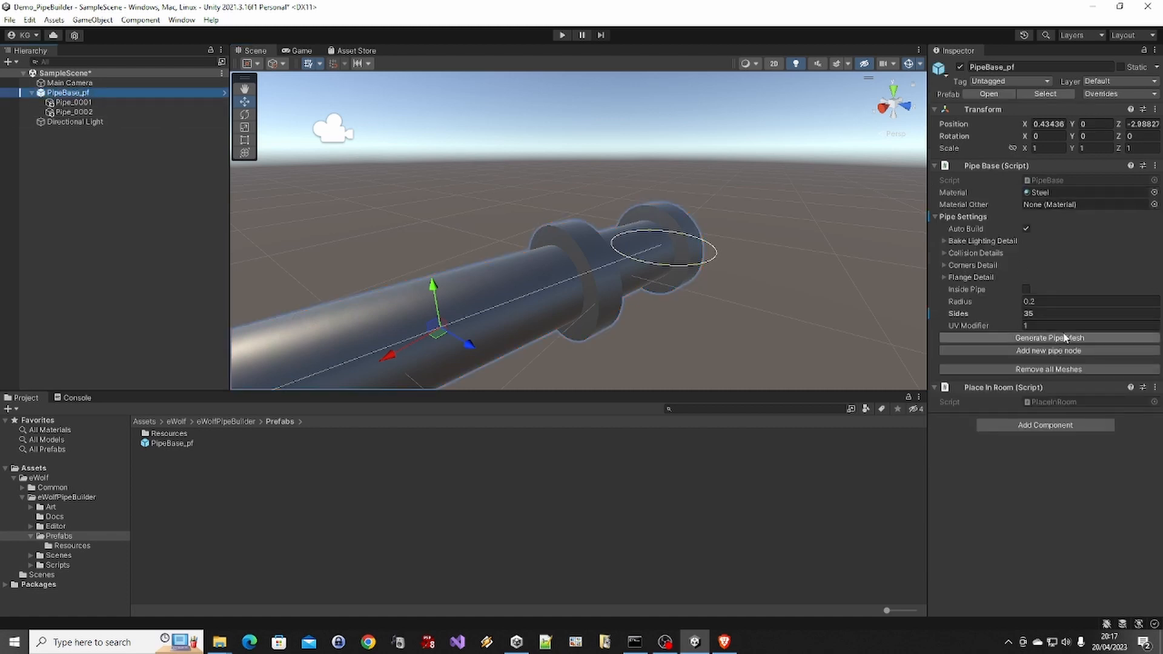
click(1041, 314)
text(7)
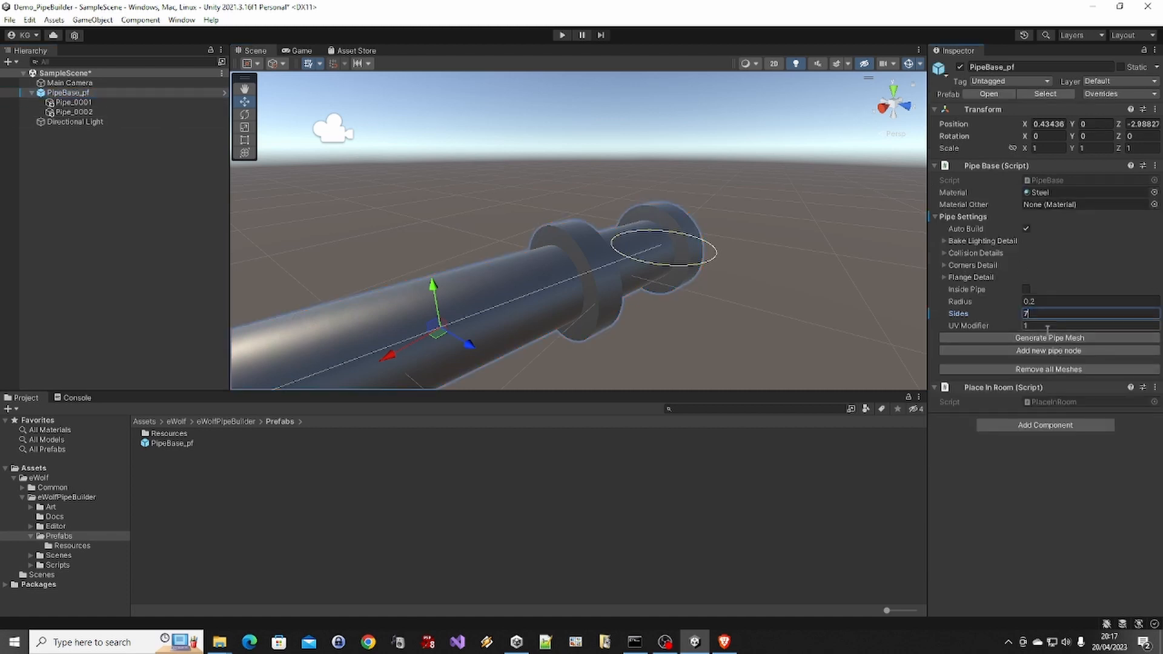
click(1049, 338)
Try pipe radii of 0.5 and 0.1 on PipeBase_pf, return the radius to 0.2, and regenerate the mesh for each value
click(1063, 303)
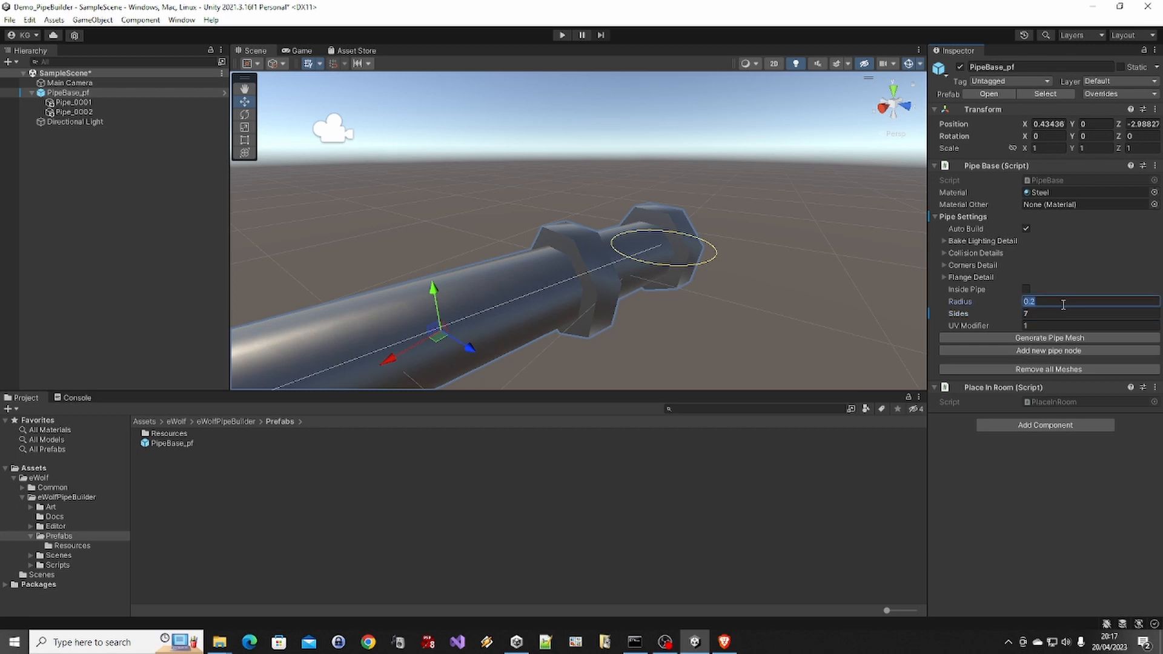
double_click(1063, 304)
text(5)
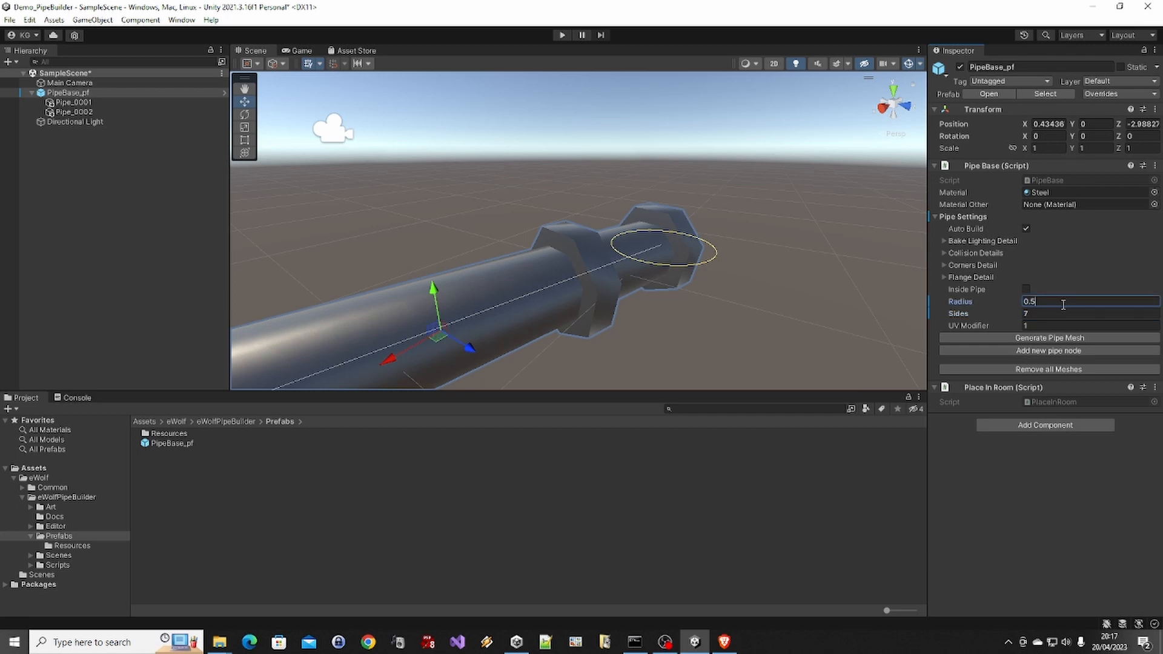
click(1066, 338)
scroll(740, 297, down, 1)
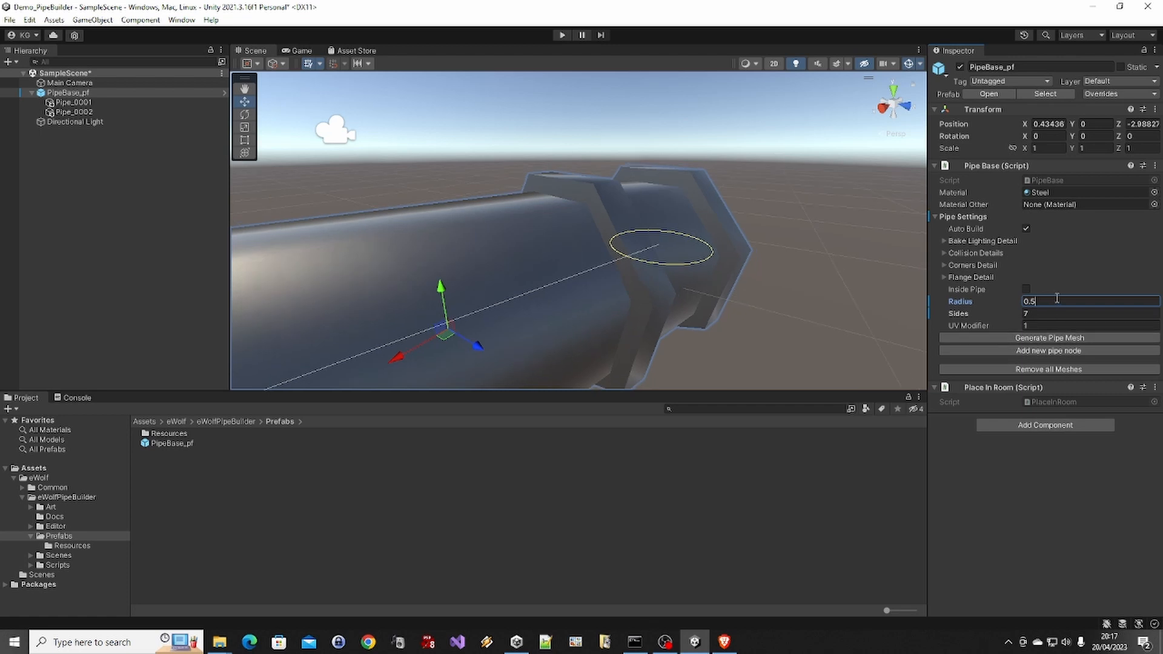
text(1)
click(1051, 340)
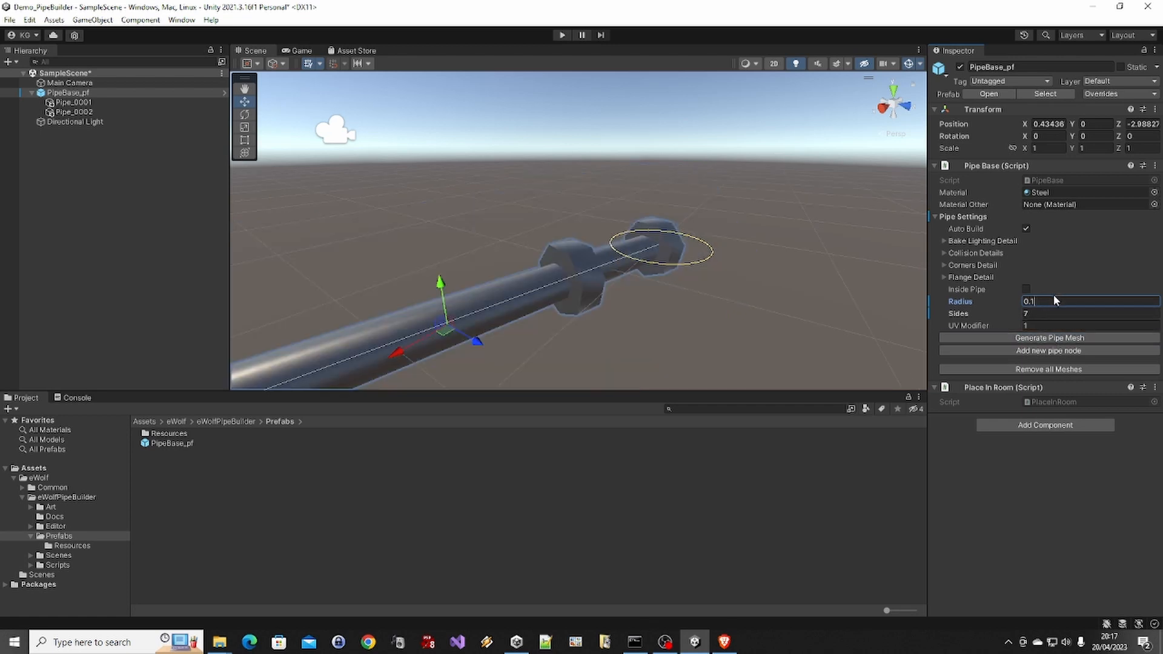
click(1063, 339)
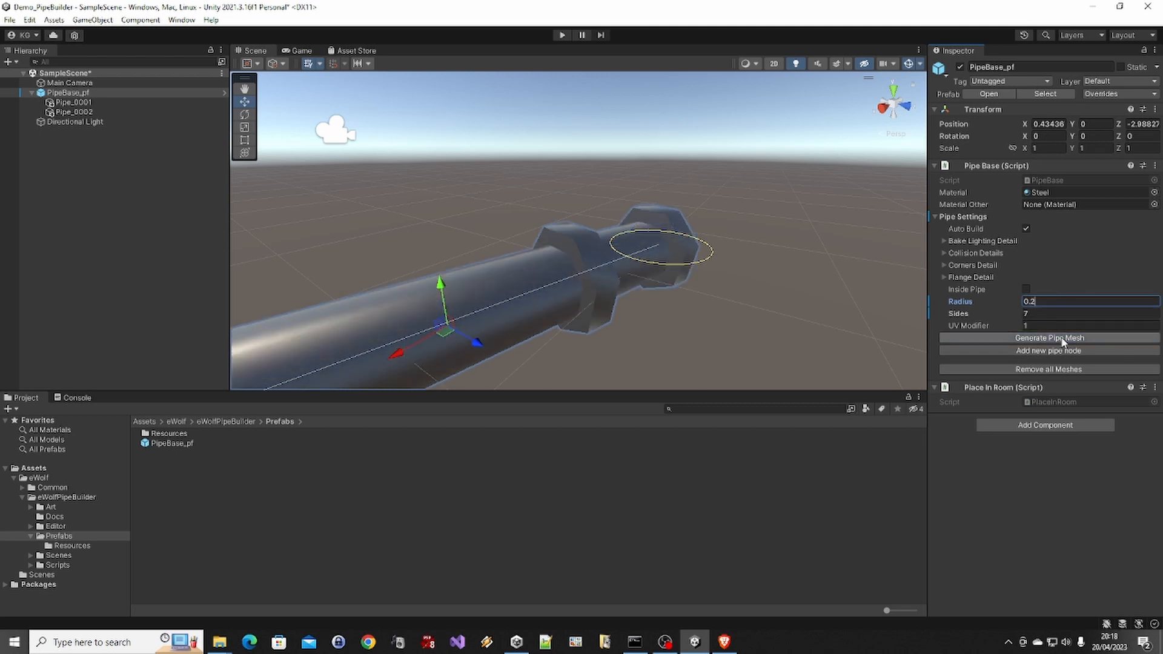
Extend the pipe from the Pipe_0002 end node with a new pipe node
scroll(772, 267, down, 5)
alt+drag(627, 242, 528, 277)
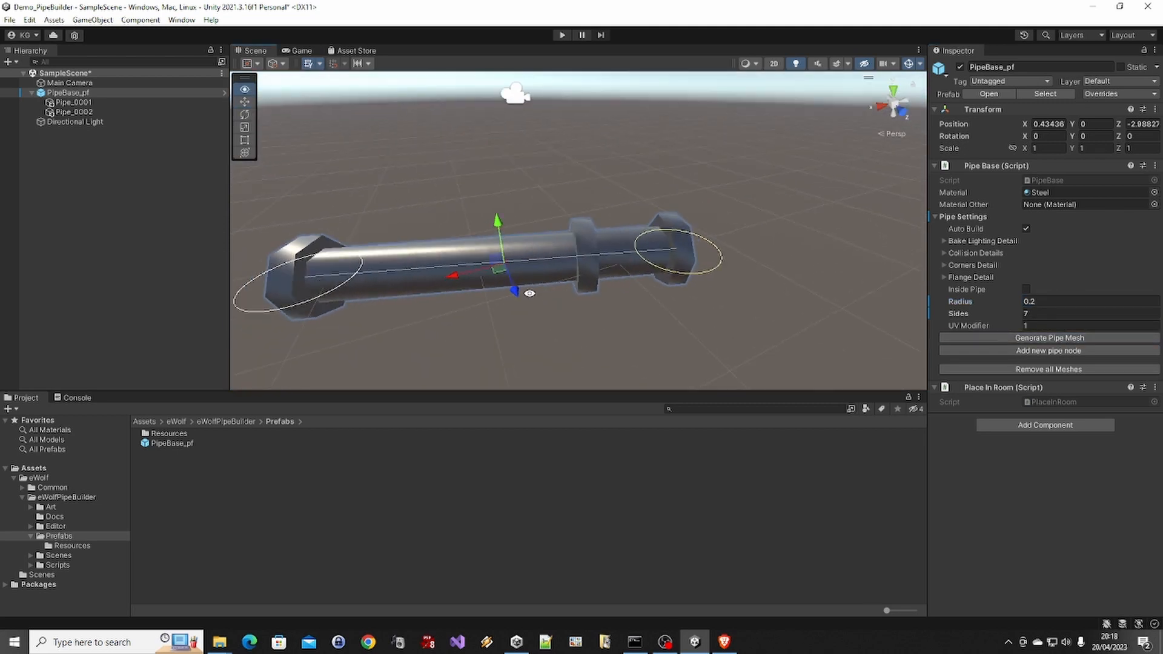
scroll(529, 278, down, 5)
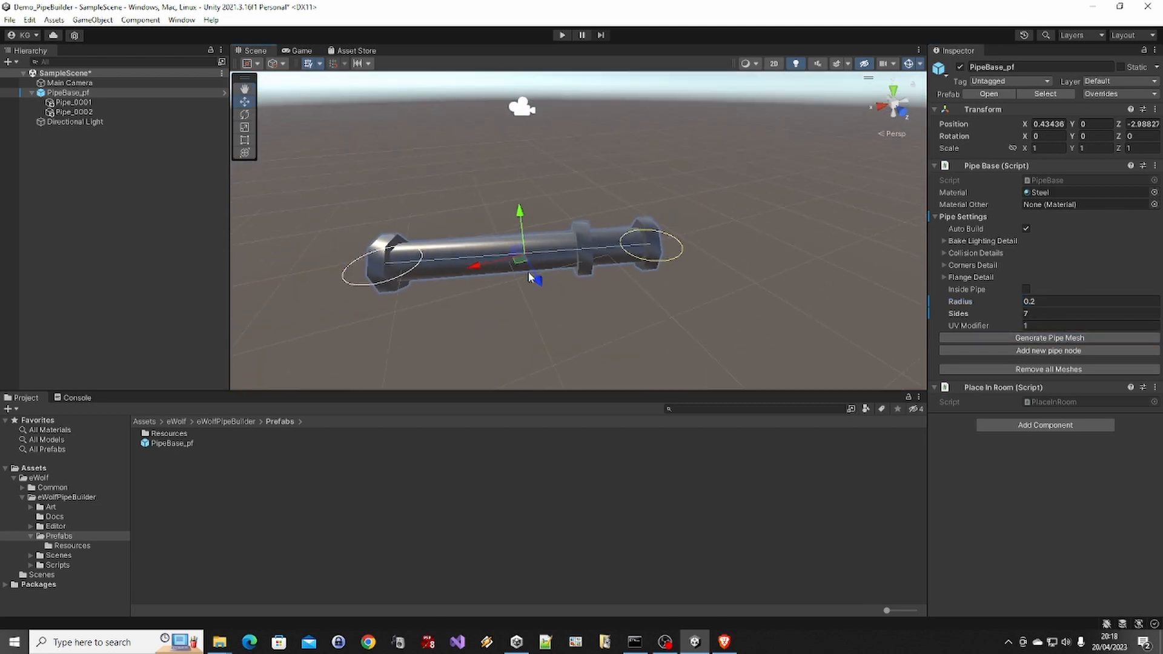
click(74, 112)
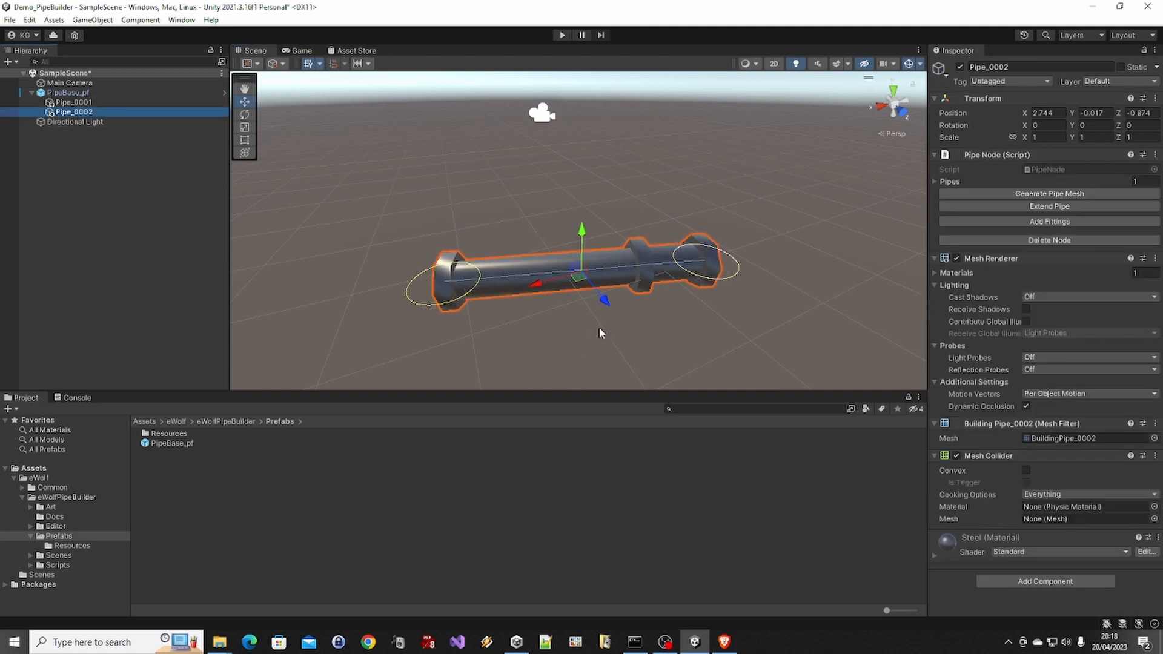
click(1001, 205)
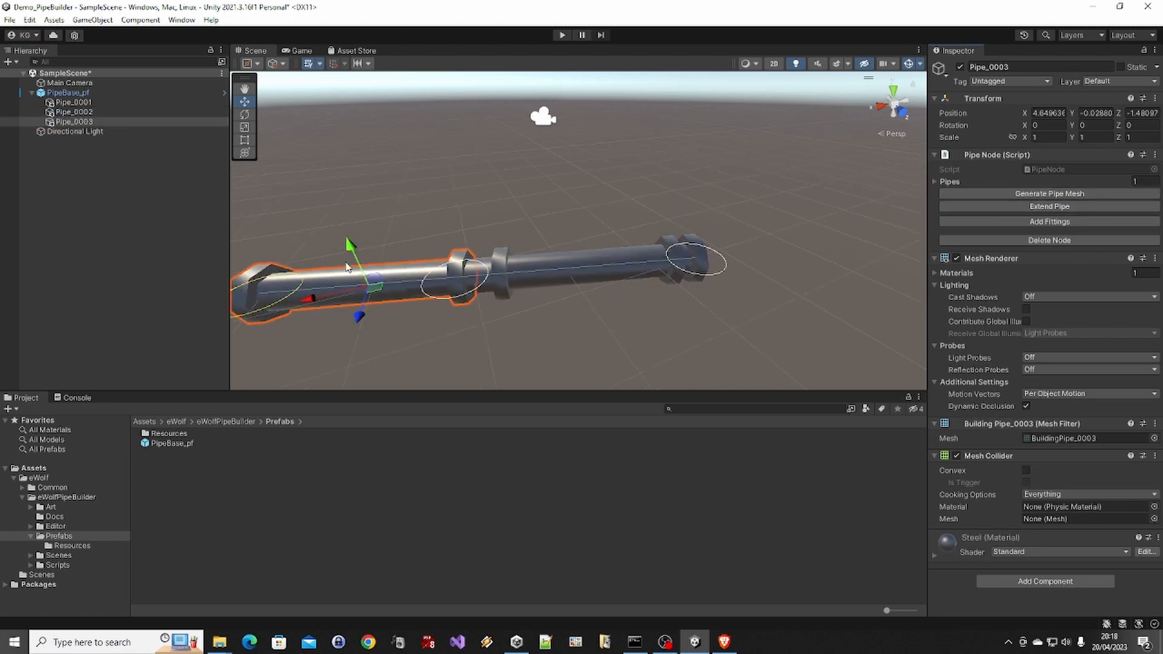
Move the new Pipe_0003 node to about X 2.605, Y 1.307 so the pipe bends upward
drag(350, 247, 334, 123)
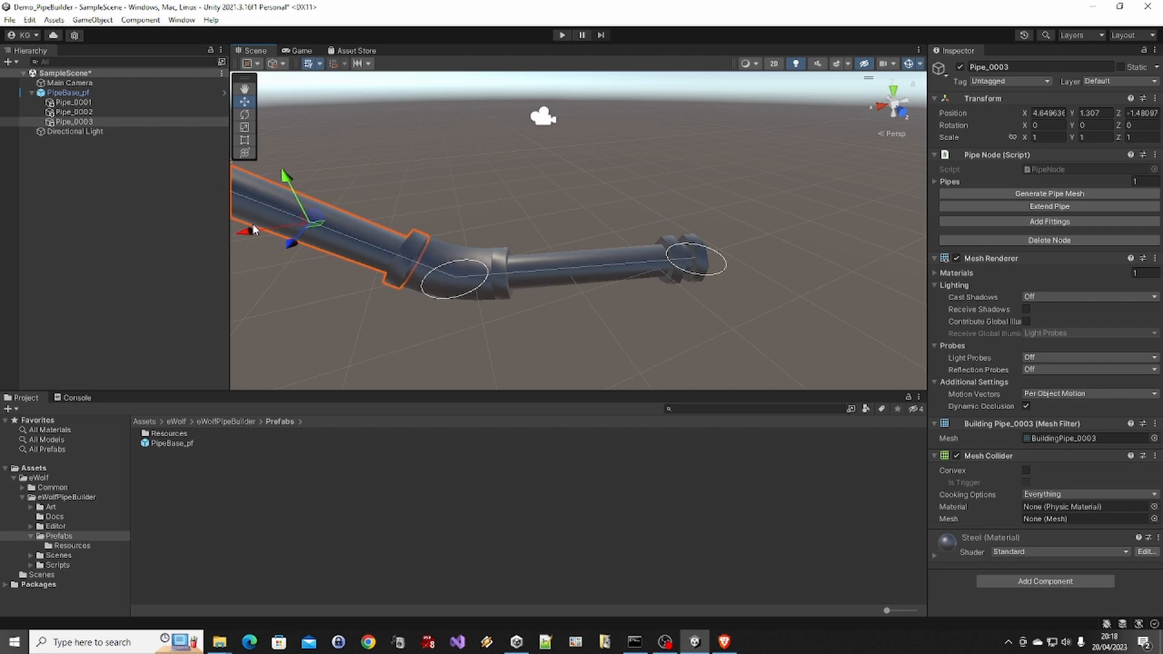
drag(253, 231, 388, 203)
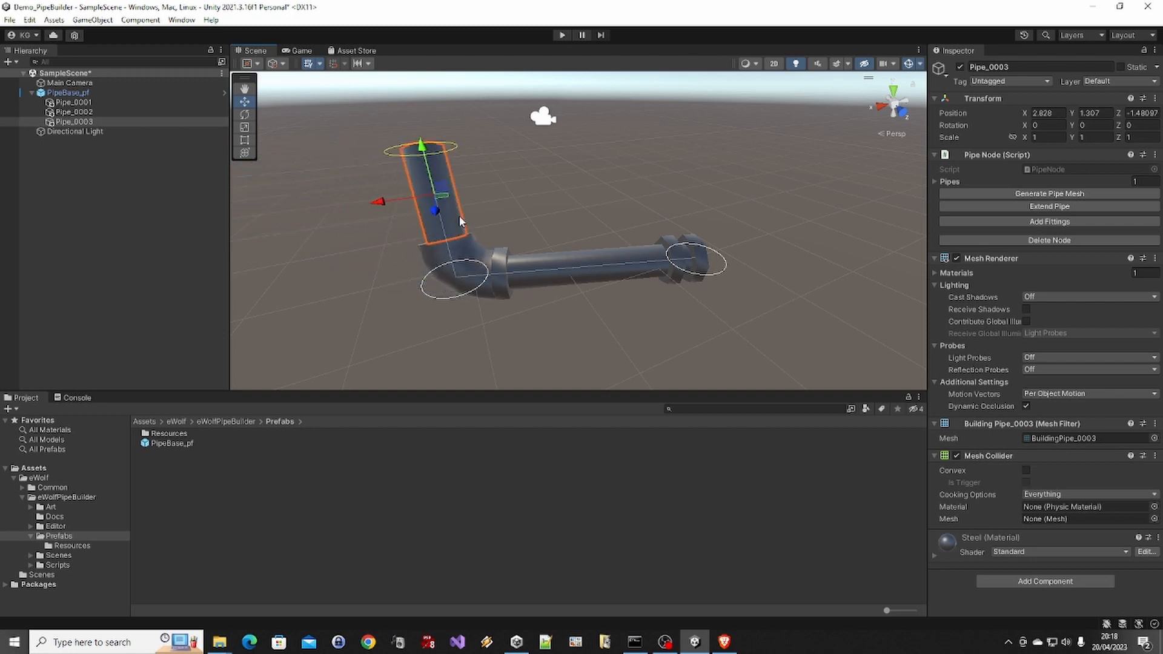
drag(461, 222, 474, 216)
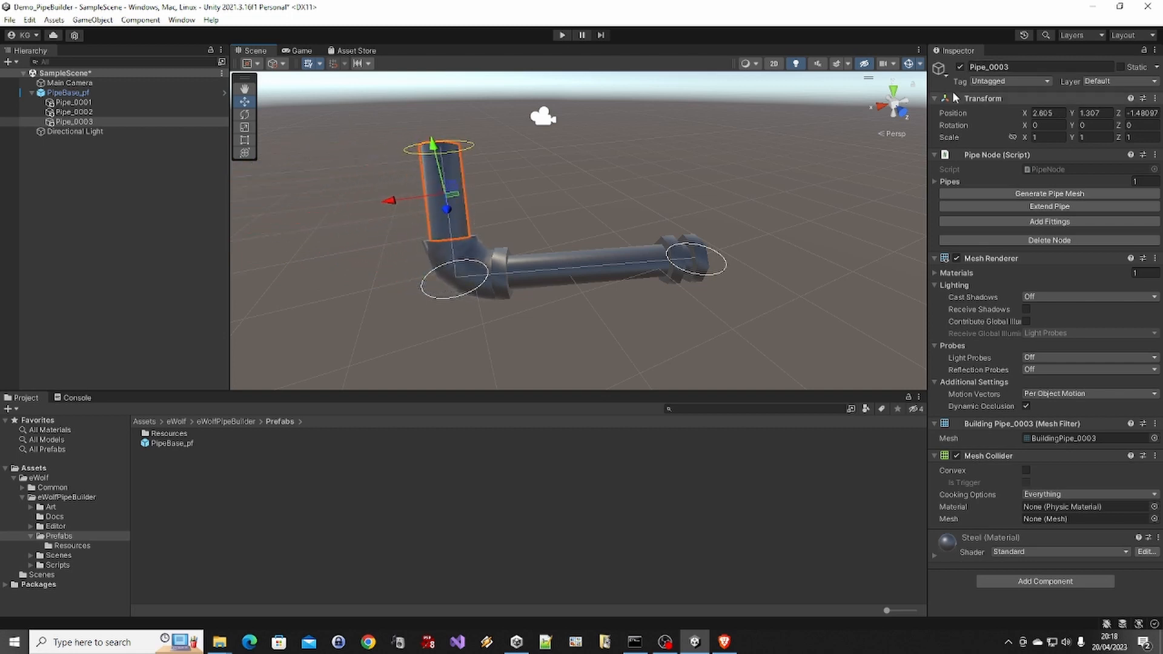
Extend the pipe from Pipe_0003 and move the new end node to about X -1.343, Y 1.011 to form a second bend
alt+drag(412, 273, 586, 210)
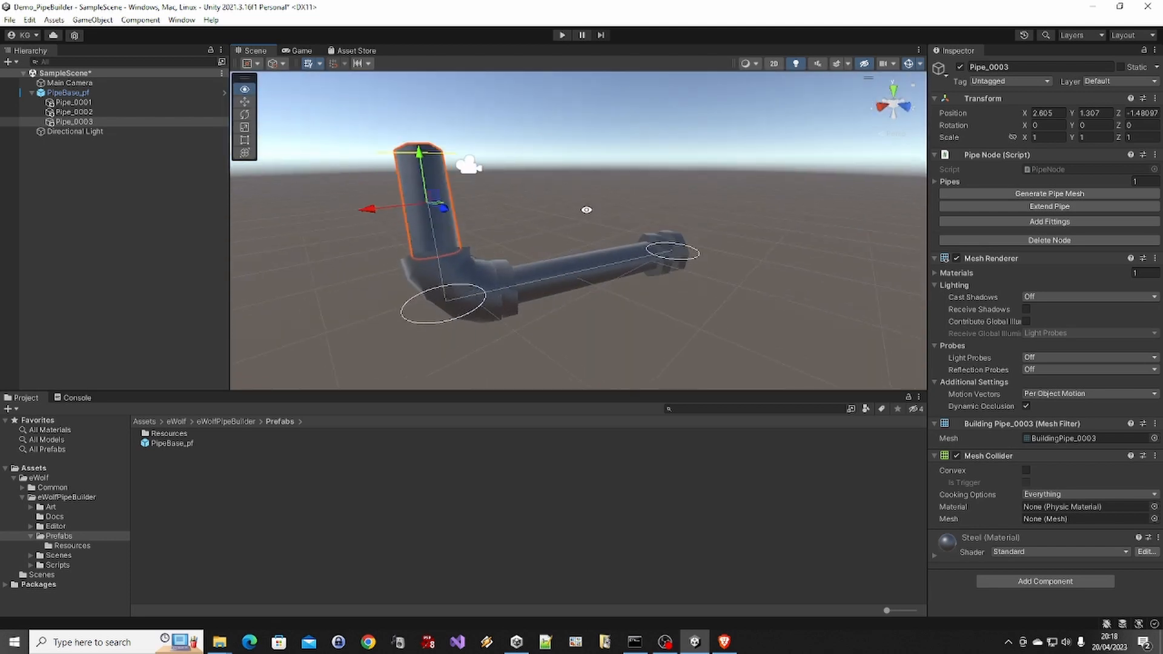
scroll(552, 196, down, 2)
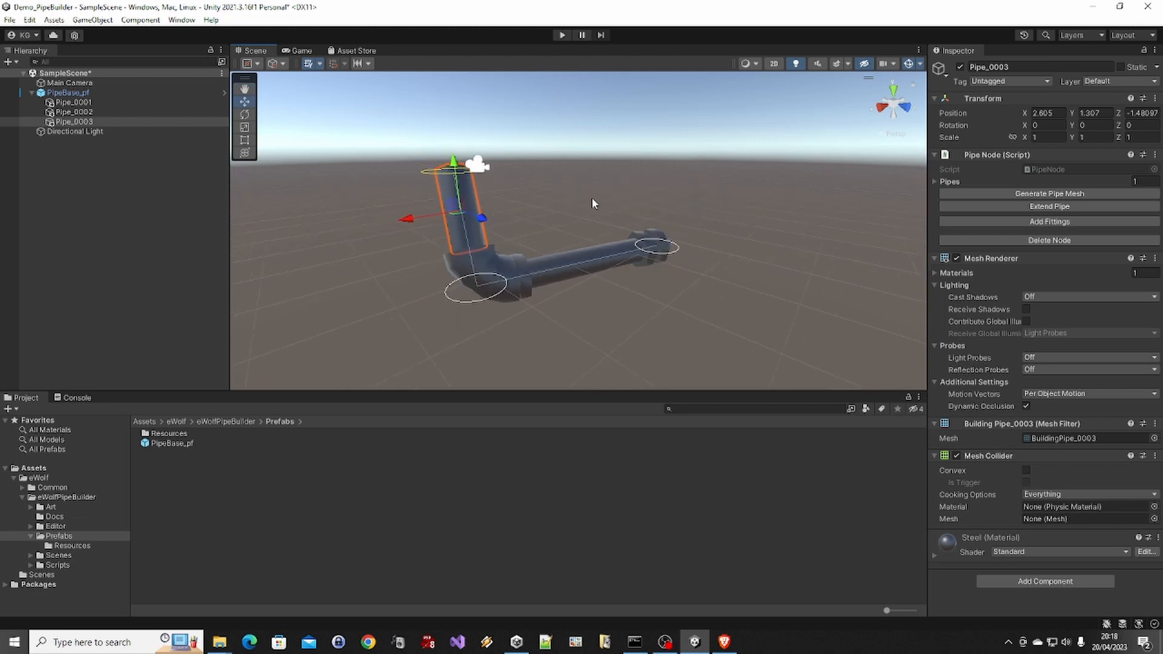
click(988, 206)
drag(830, 191, 691, 246)
middle_drag(691, 246, 706, 187)
key(f)
scroll(714, 226, down, 6)
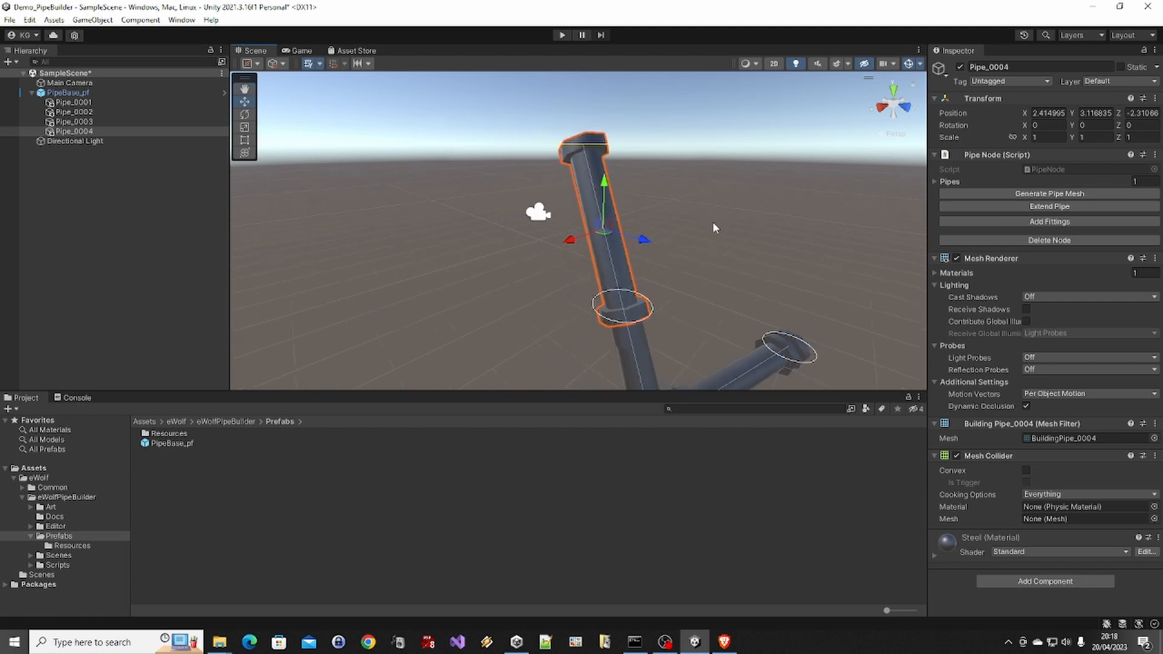
mouse_move(753, 242)
alt+mouse_down()
mouse_move(599, 226)
mouse_move(596, 212)
mouse_move(772, 238)
alt+mouse_up()
drag(742, 168, 745, 239)
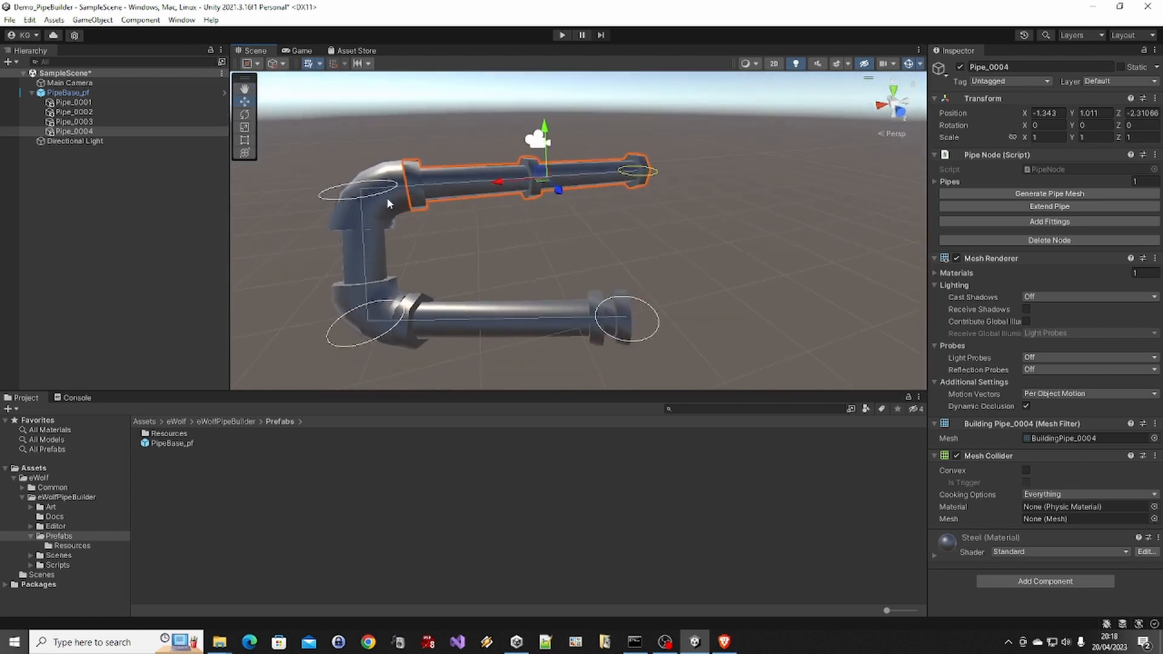
Turn off the Larger option in the corner details of PipeBase_pf and regenerate the pipe mesh
click(113, 95)
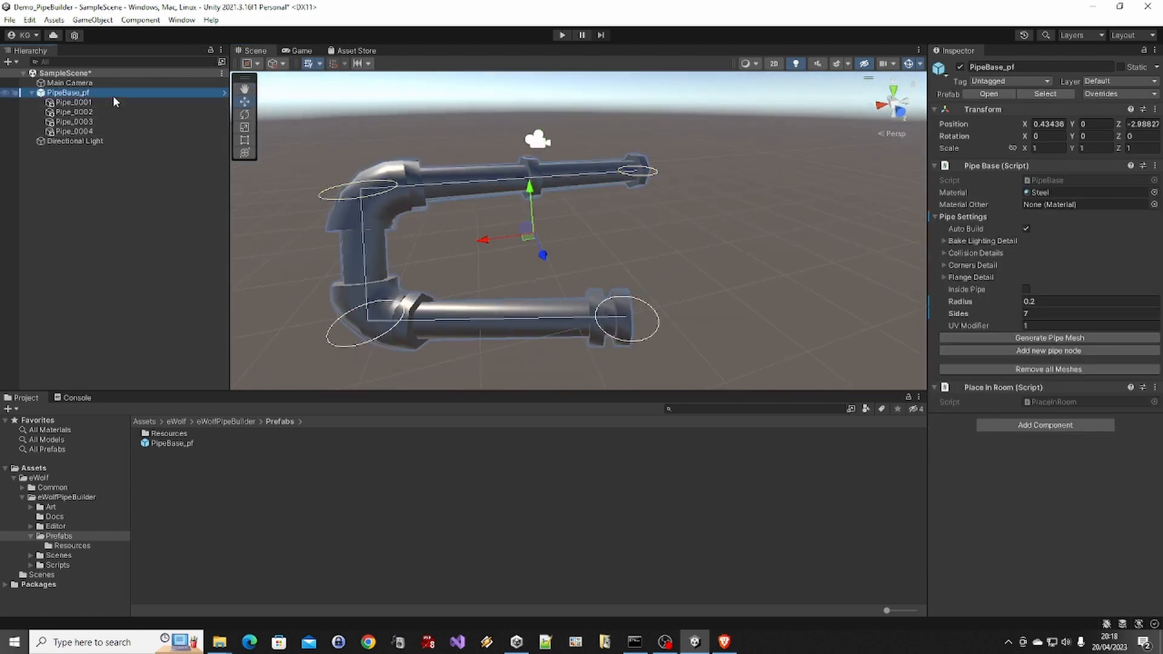
click(972, 266)
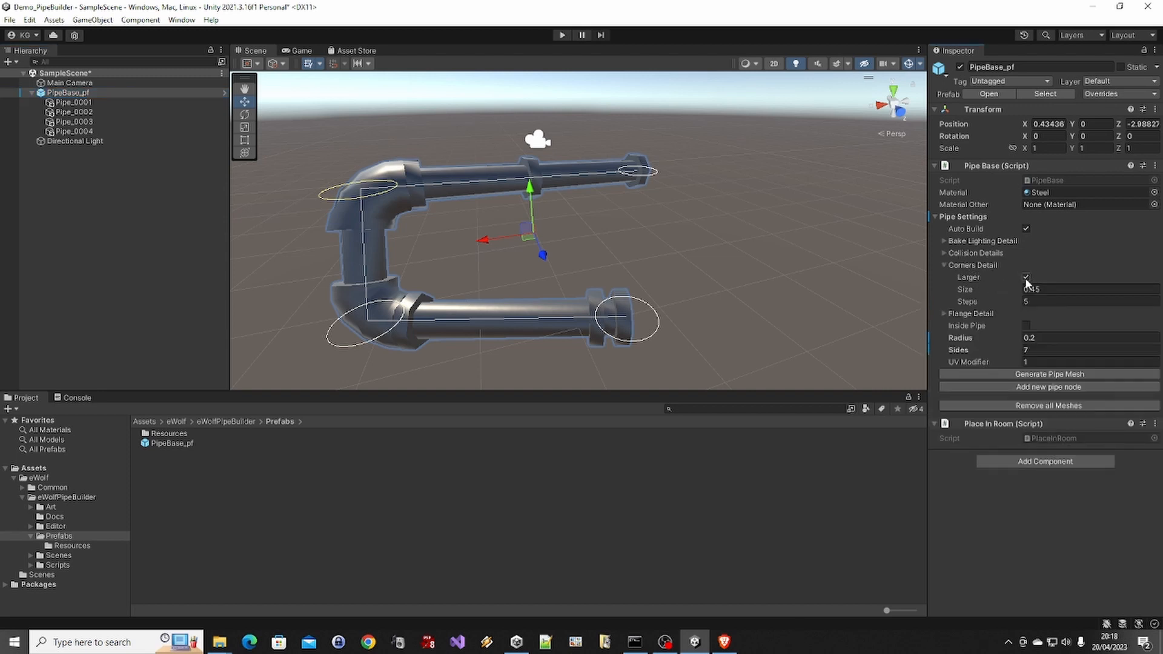
click(1026, 277)
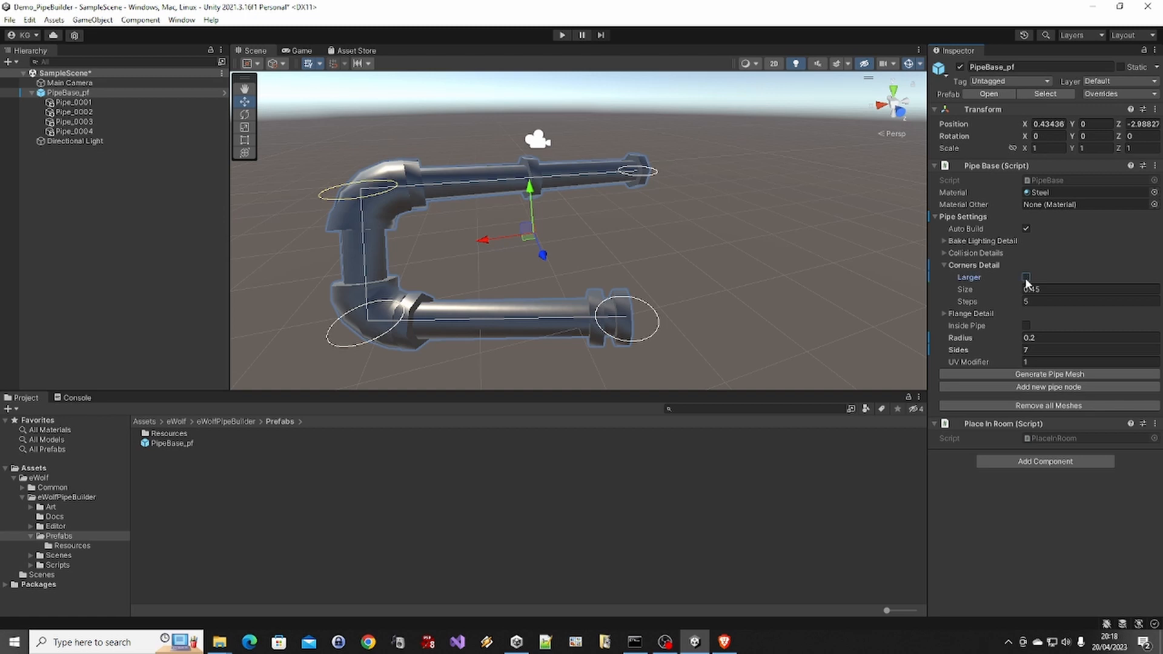
click(1006, 376)
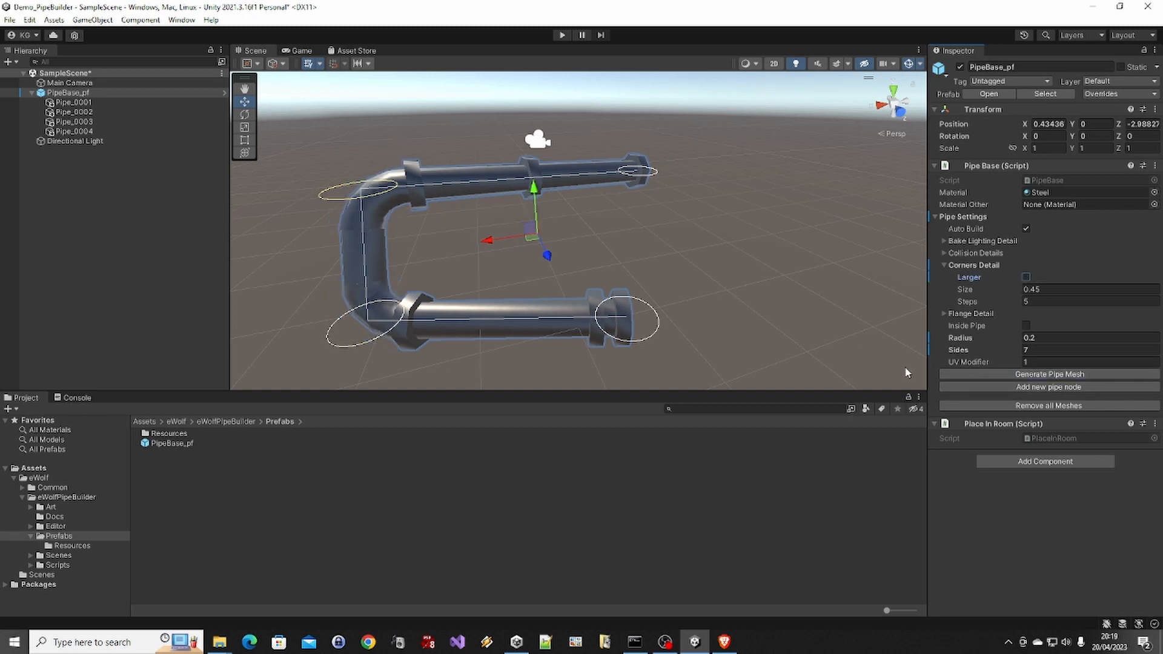
Turn the Larger corner option back on, set the corner steps to 10, and regenerate the pipe mesh
click(1026, 278)
text(10)
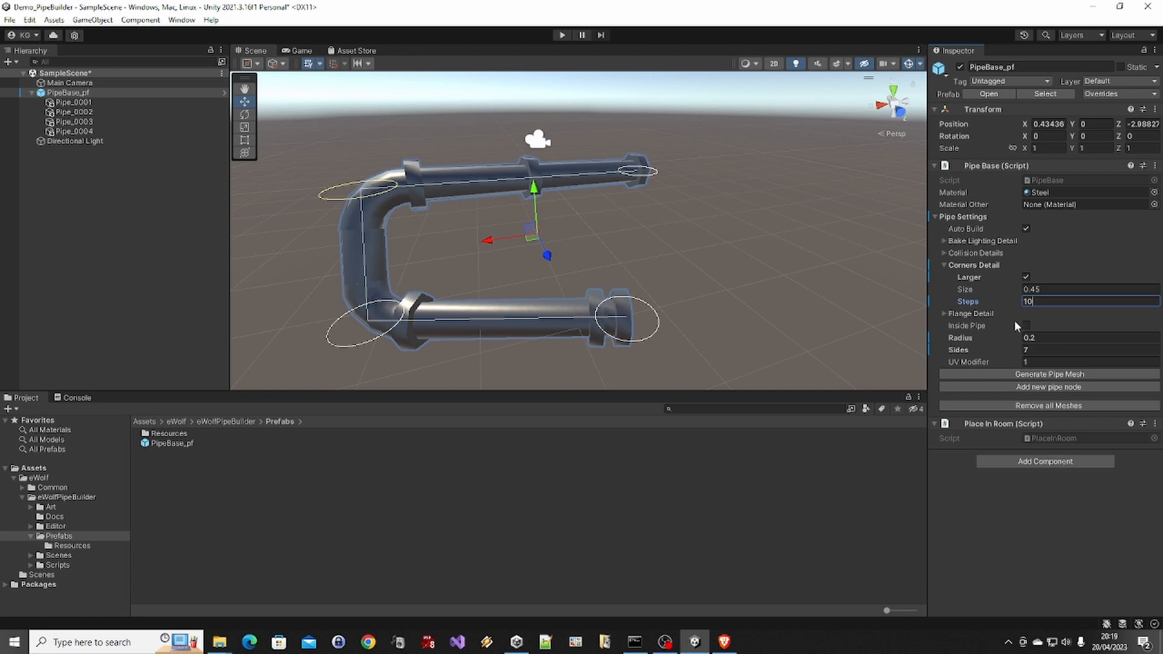
click(1018, 375)
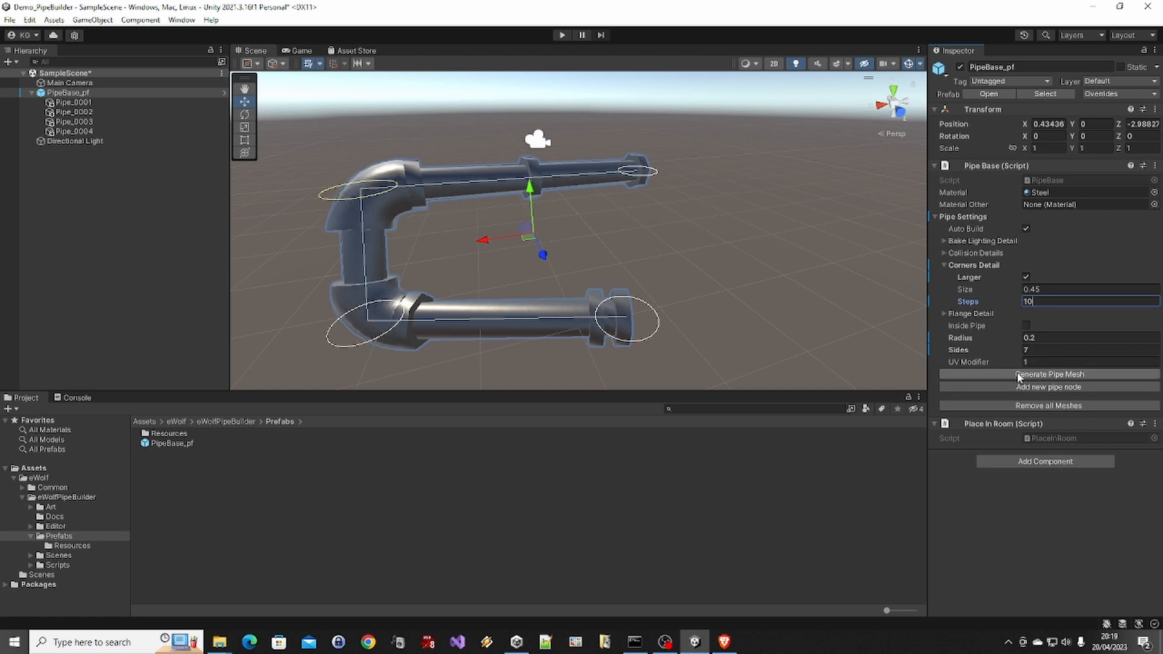
Set the corner size of PipeBase_pf to 0.75 and regenerate the pipe mesh
click(1053, 289)
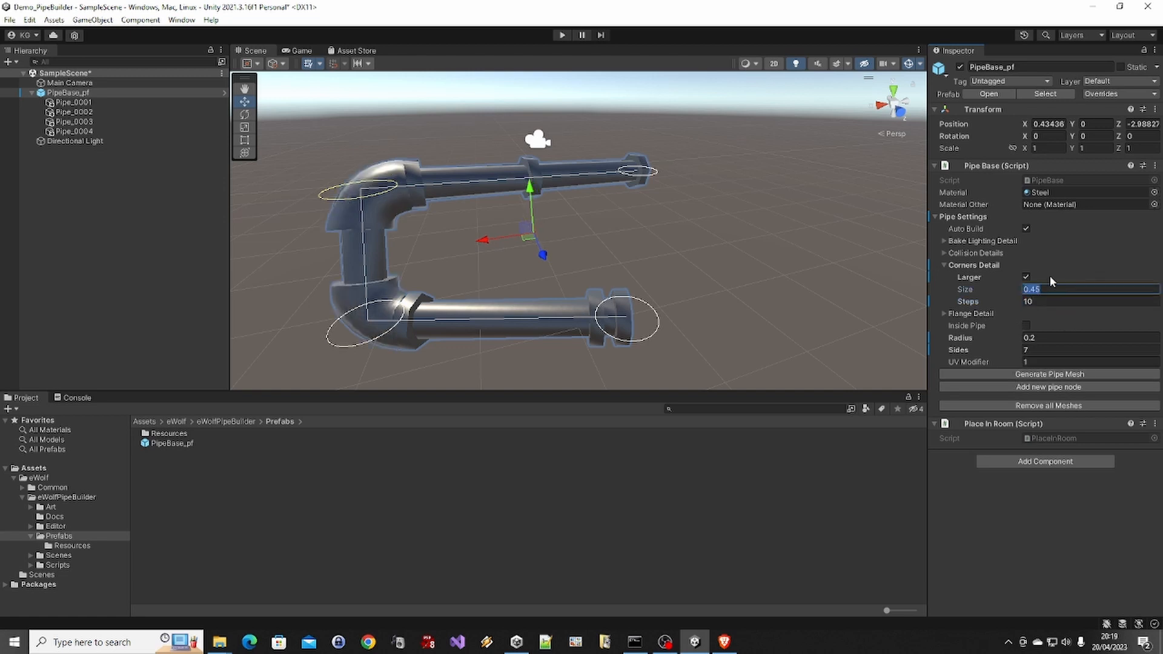
key(Right)
key(shift+Left)
key(shift+Left)
key(ctrl+a)
text(0.75)
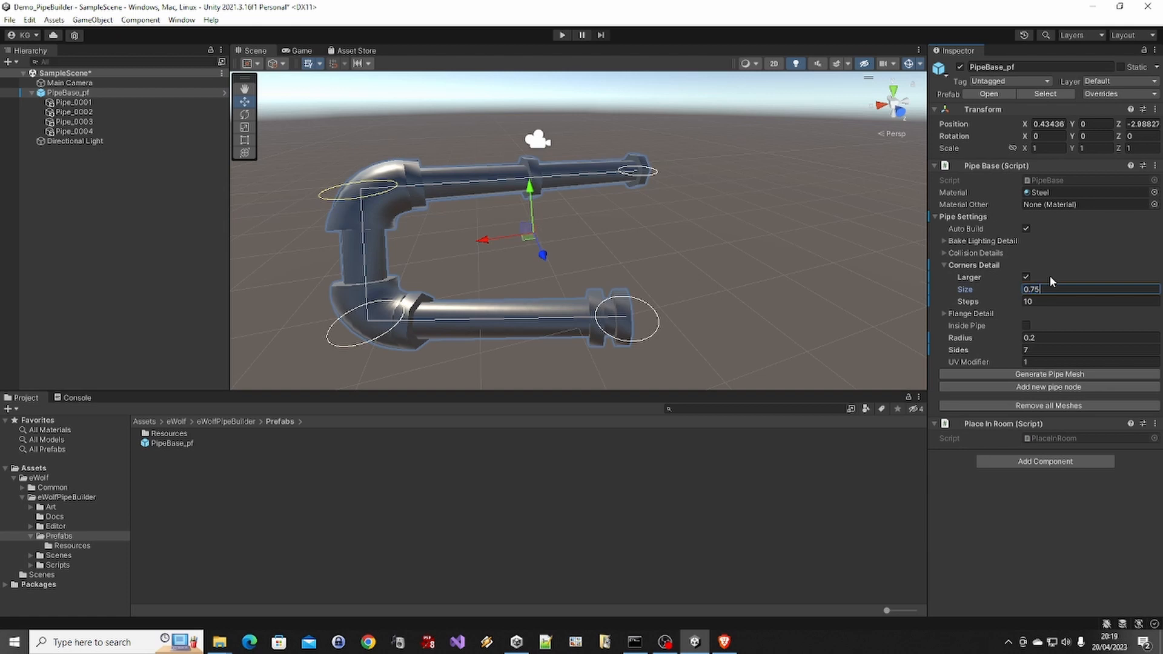
click(1012, 375)
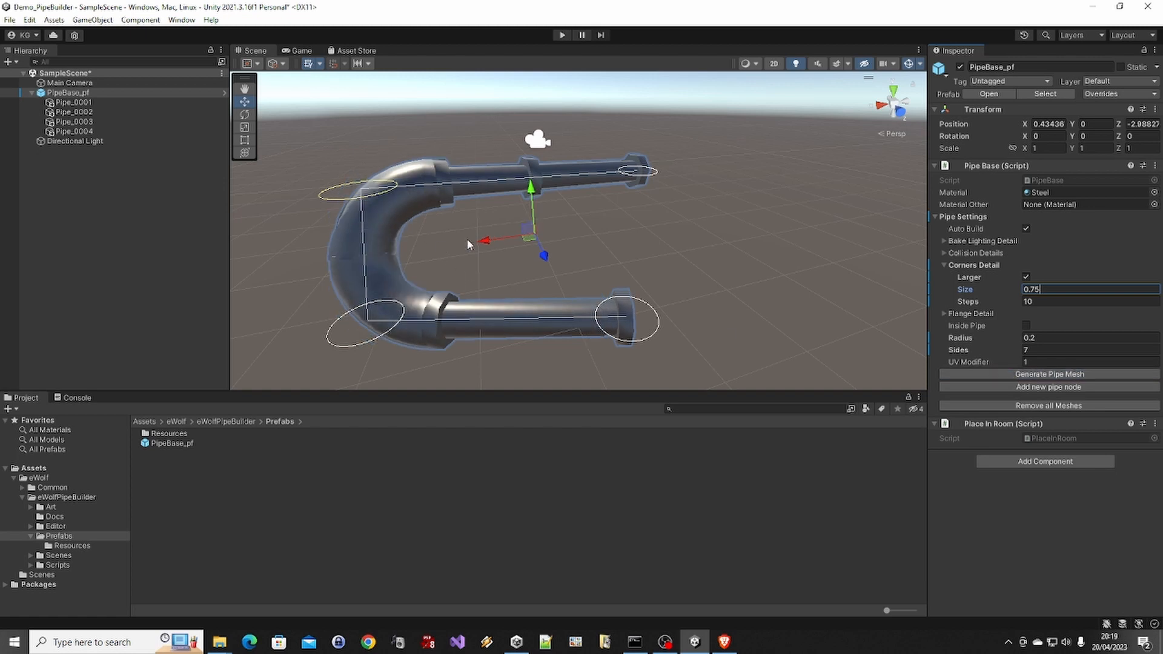
Raise the Pipe_0003 node to about Y 1.835 to lengthen the vertical pipe section
click(416, 227)
click(374, 200)
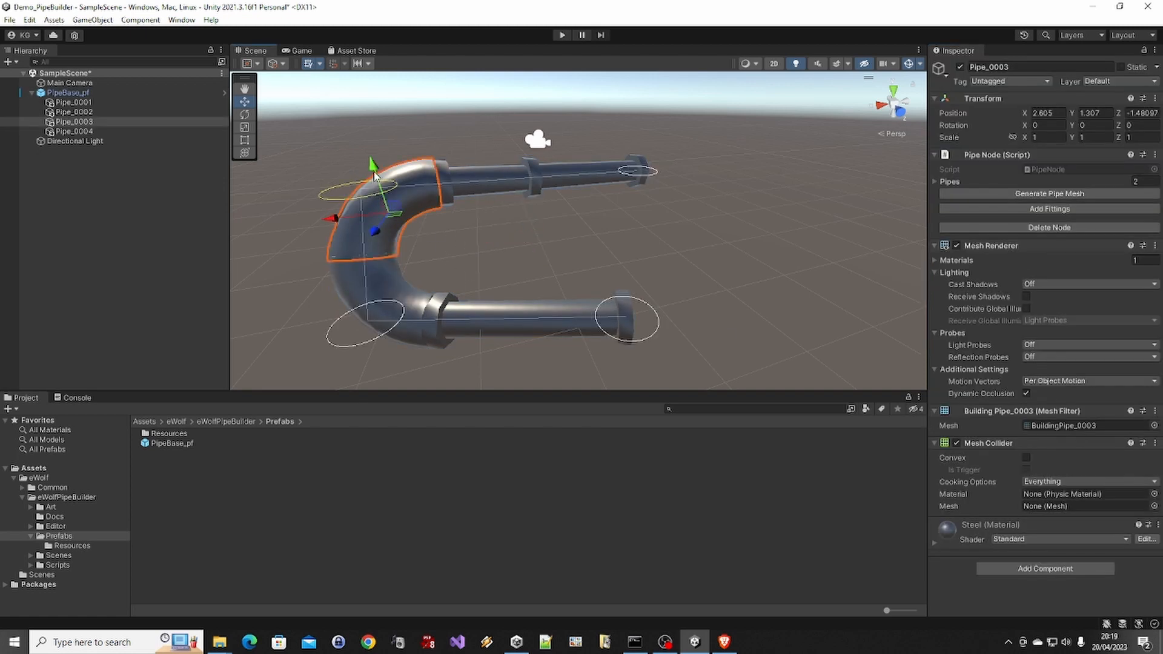
drag(373, 172, 375, 126)
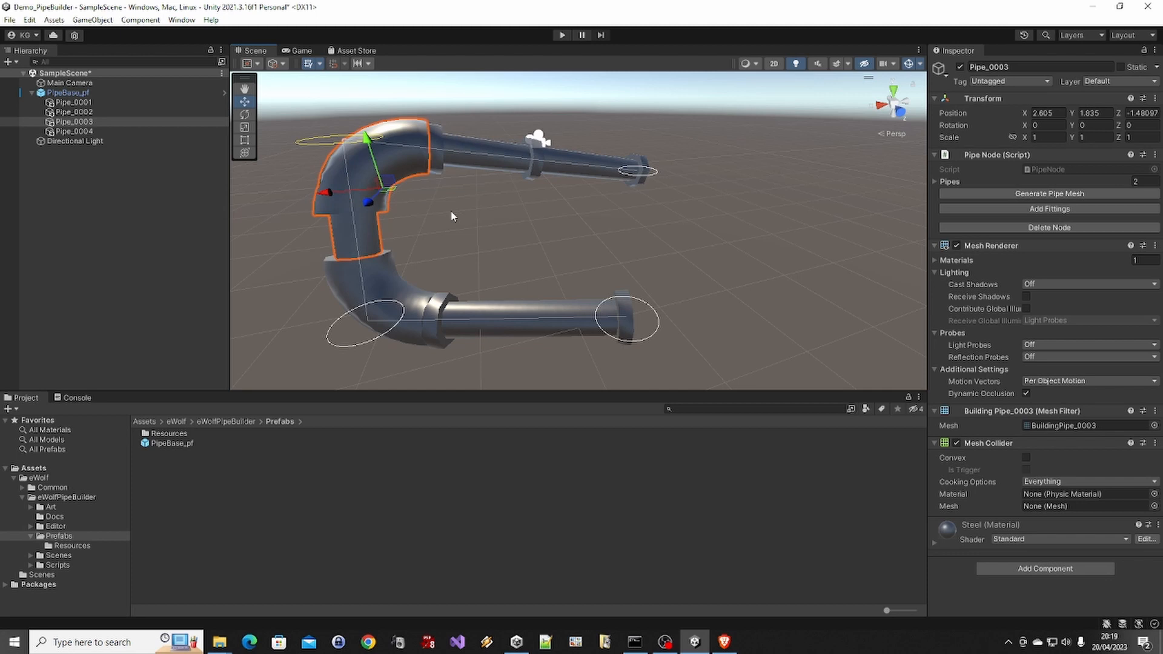
Set the corner size of PipeBase_pf to 0.25 and regenerate the pipe mesh
click(114, 92)
click(1085, 288)
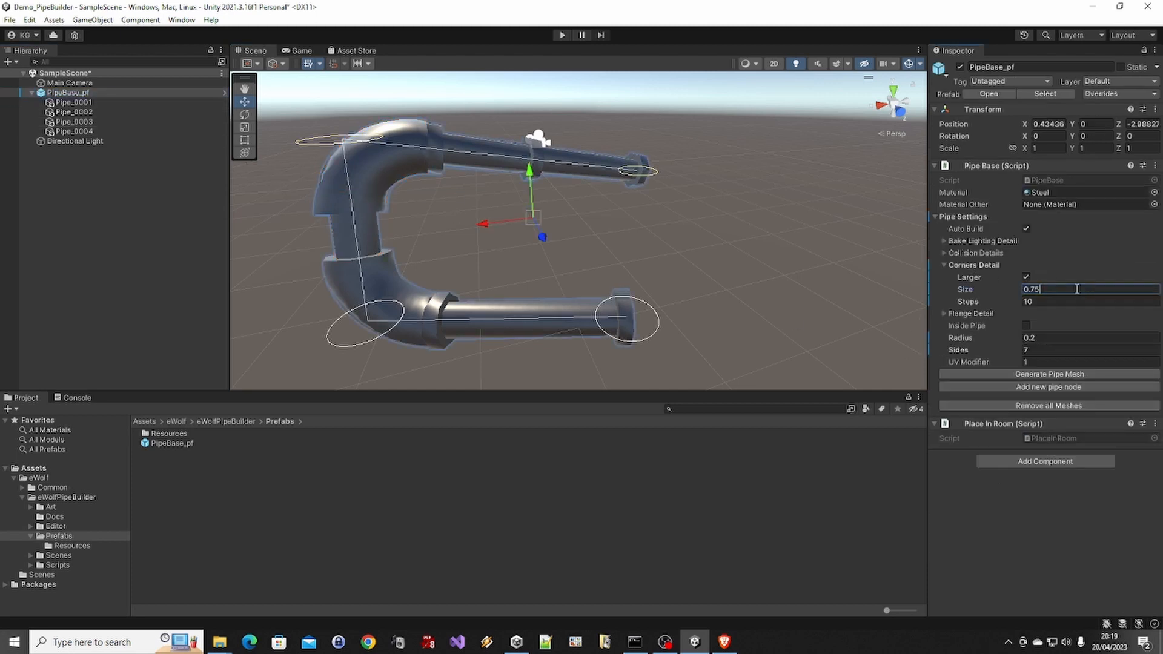
text(0.25)
click(1049, 375)
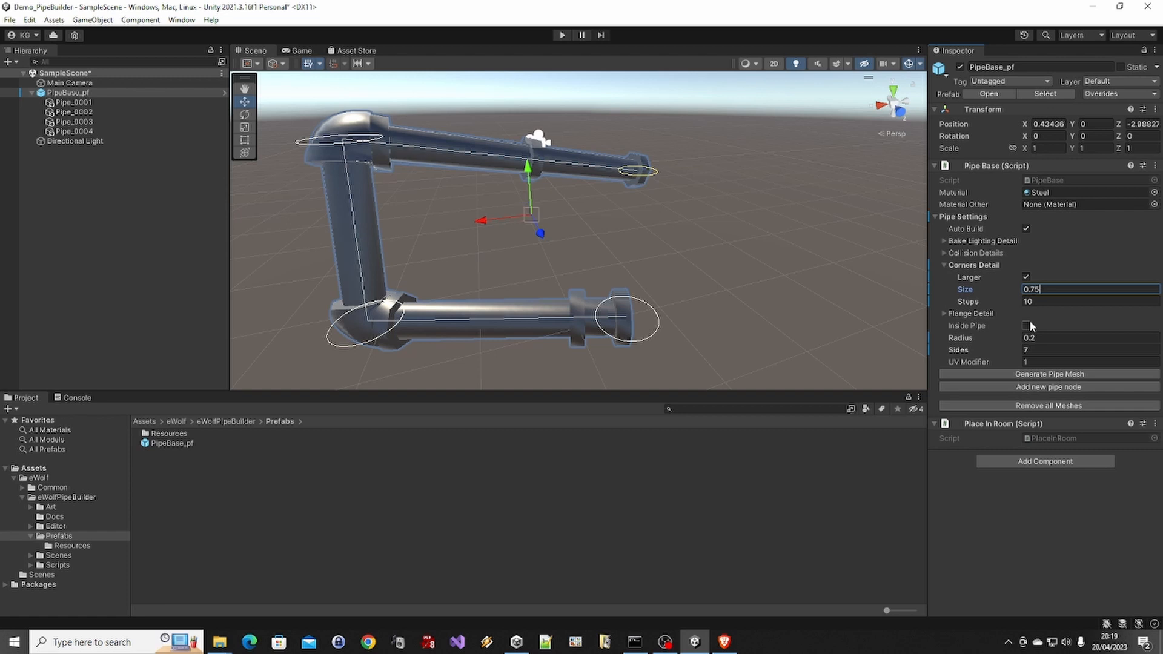
Set the corner size to 0.55 and regenerate the pipe mesh
key(shift+Left)
key(shift+Left)
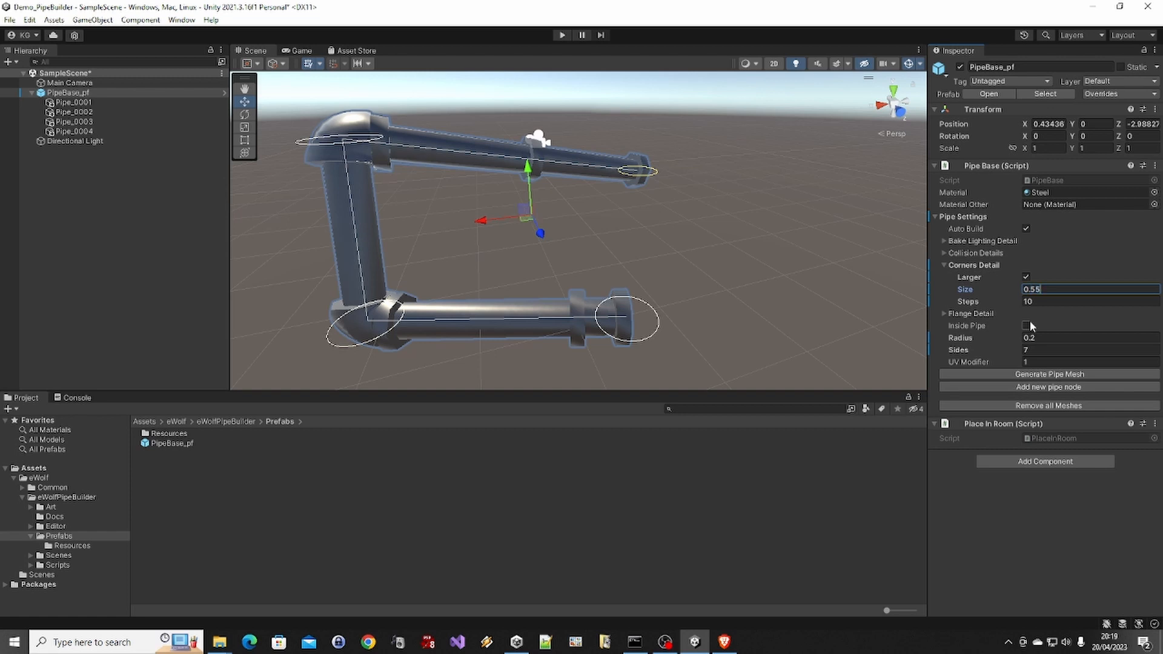
click(1039, 376)
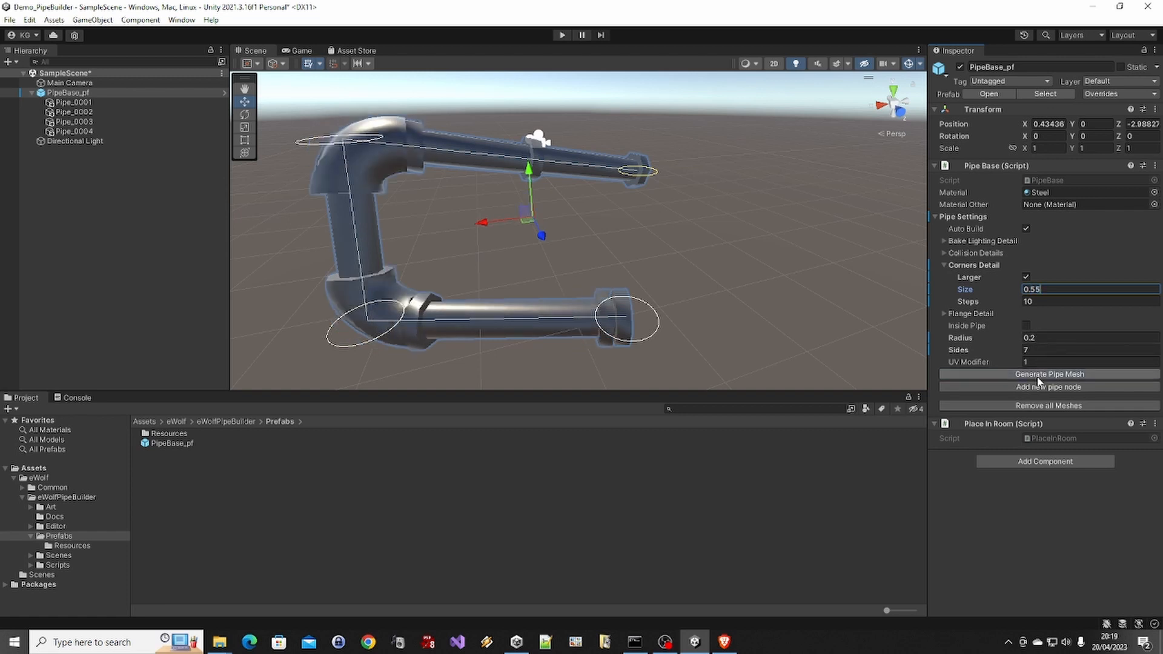
Move the Pipe_0001 end node to about X -5.35 to lengthen the lower pipe
click(533, 245)
click(555, 303)
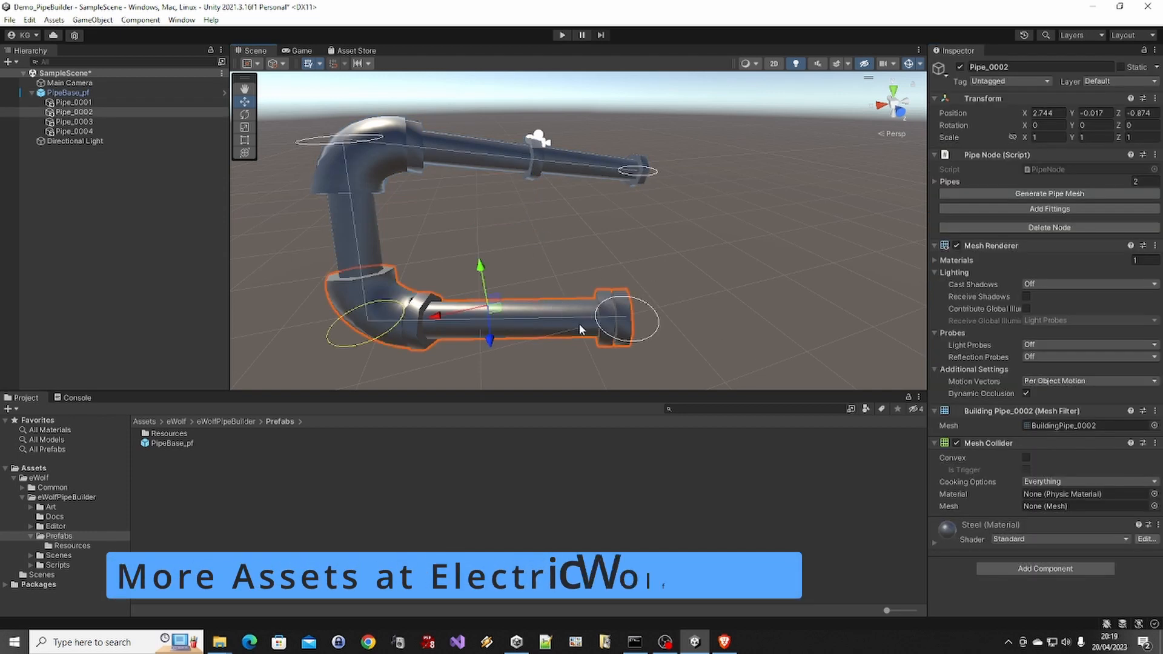
middle_drag(579, 327, 552, 321)
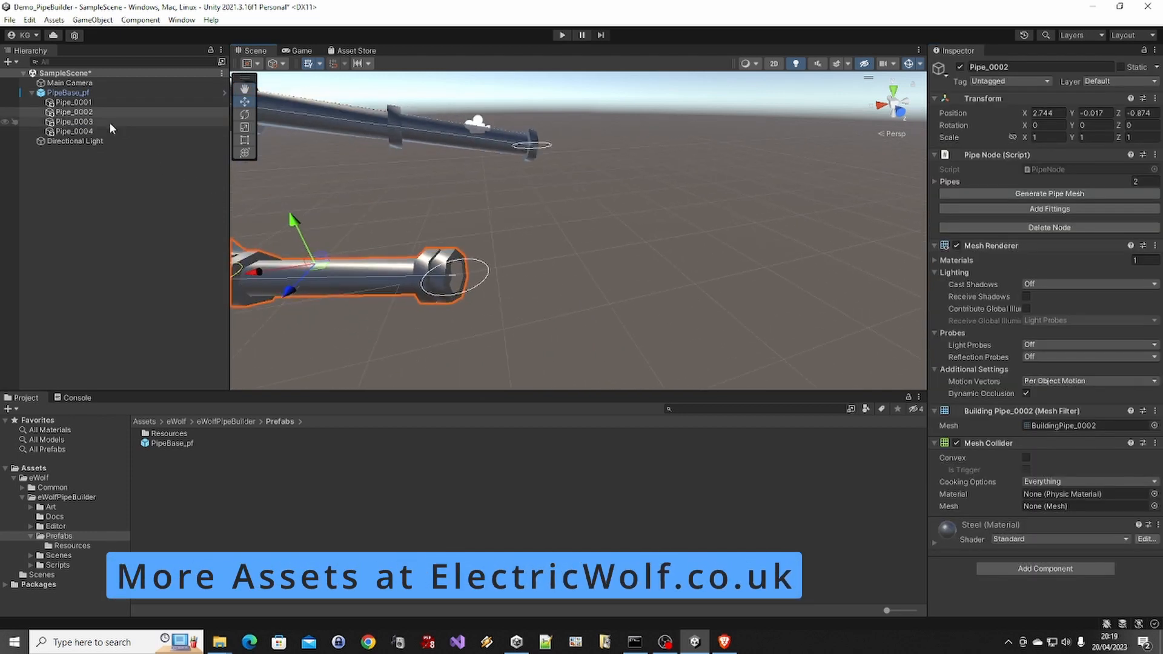
click(89, 101)
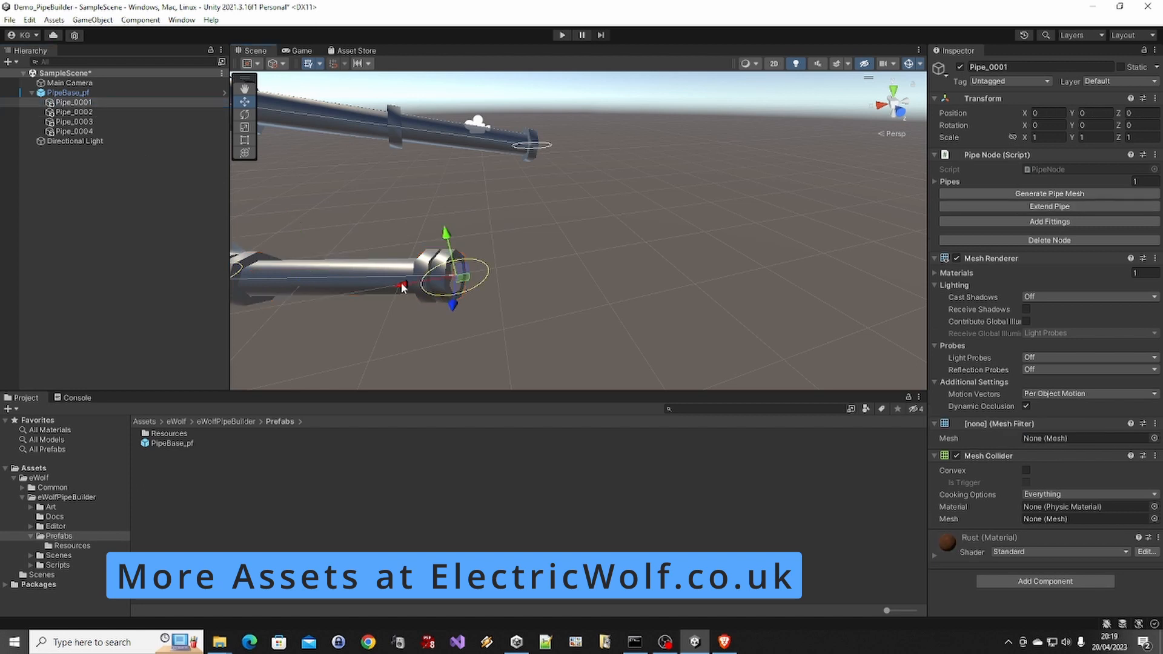
drag(404, 285, 779, 300)
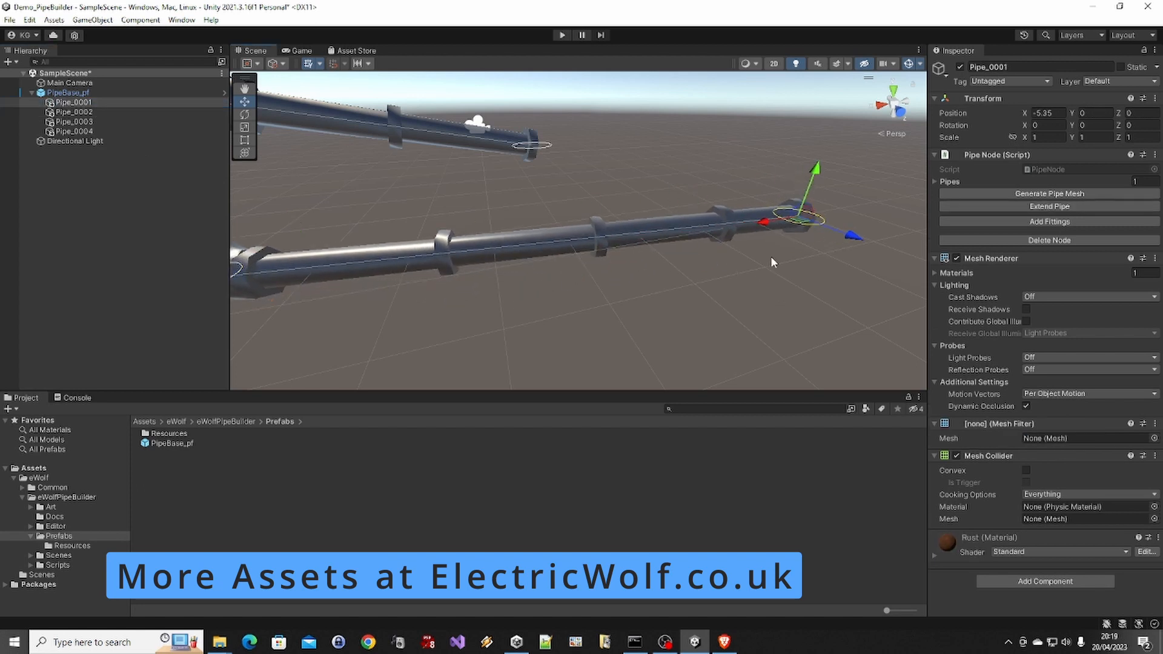
alt+drag(771, 259, 727, 299)
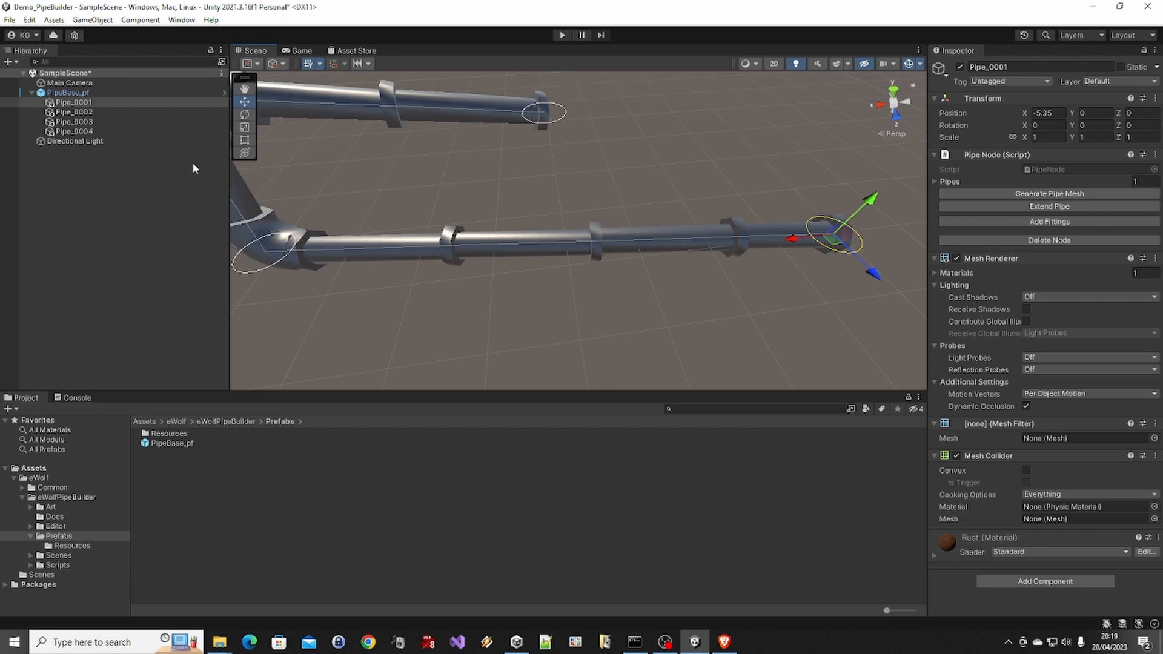
Turn off the Flange option in the flange details of PipeBase_pf and regenerate the pipe mesh
click(71, 93)
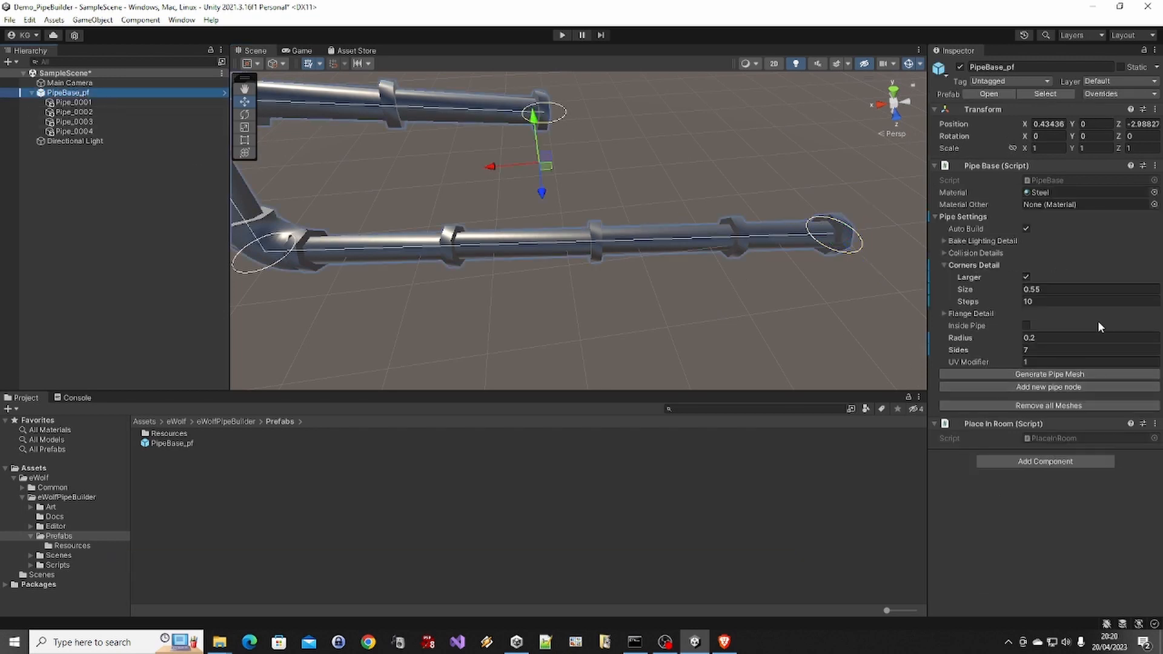
click(943, 313)
click(1028, 325)
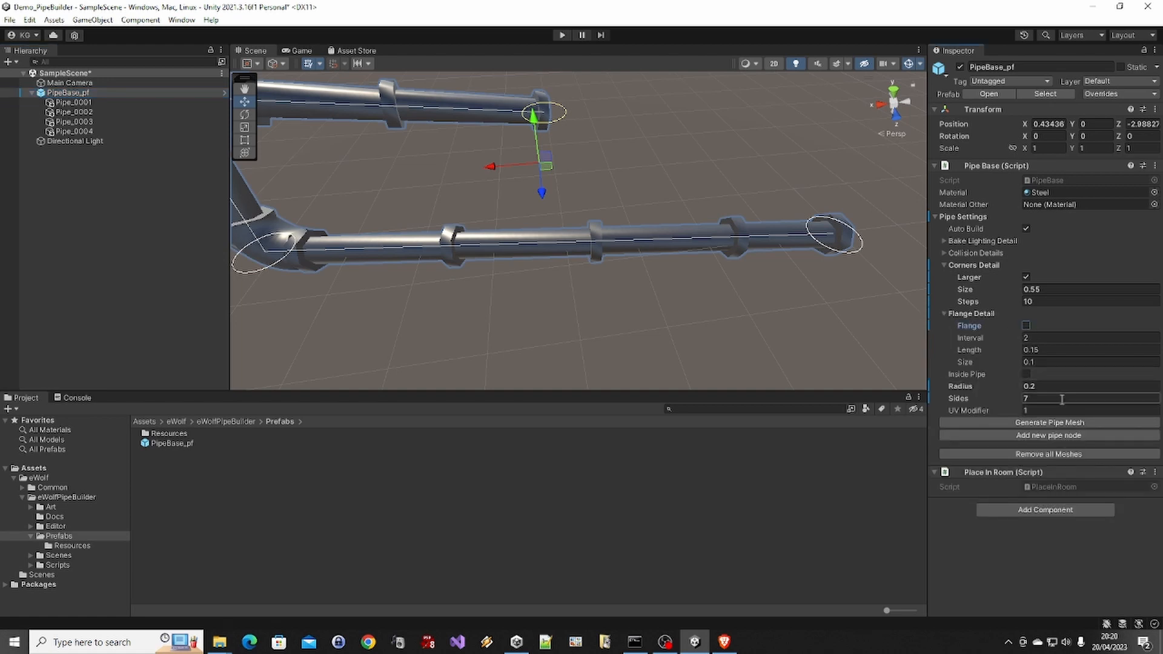
click(1059, 422)
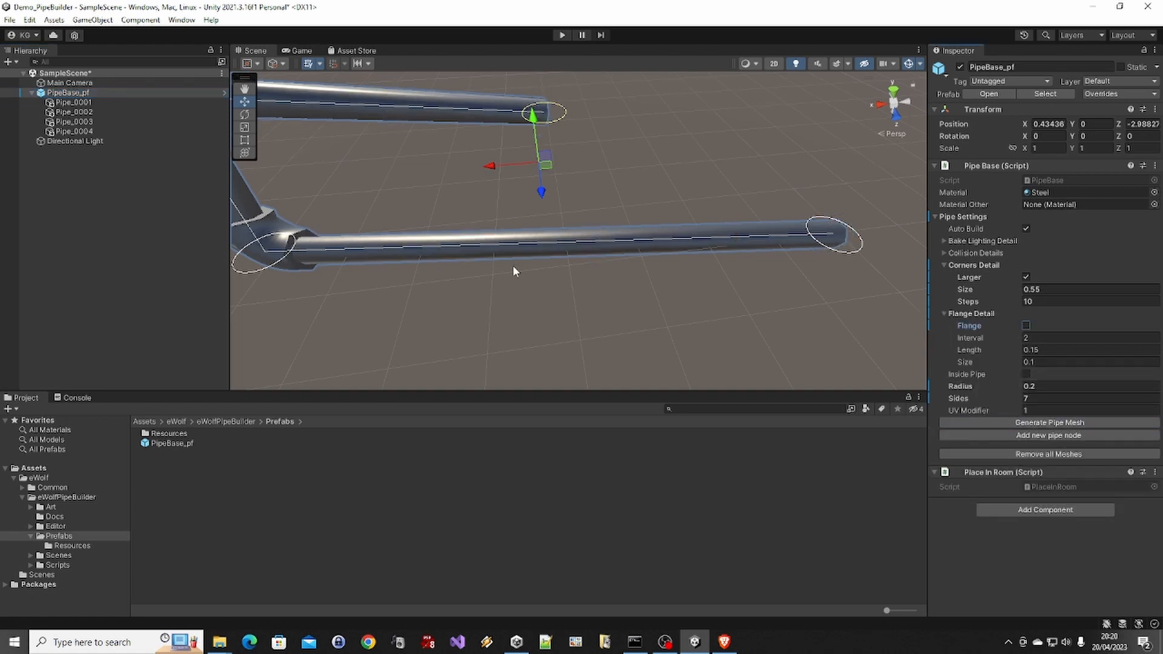
Turn the Flange option back on, set the flange interval to 4, and regenerate the pipe mesh
click(1026, 326)
click(1043, 340)
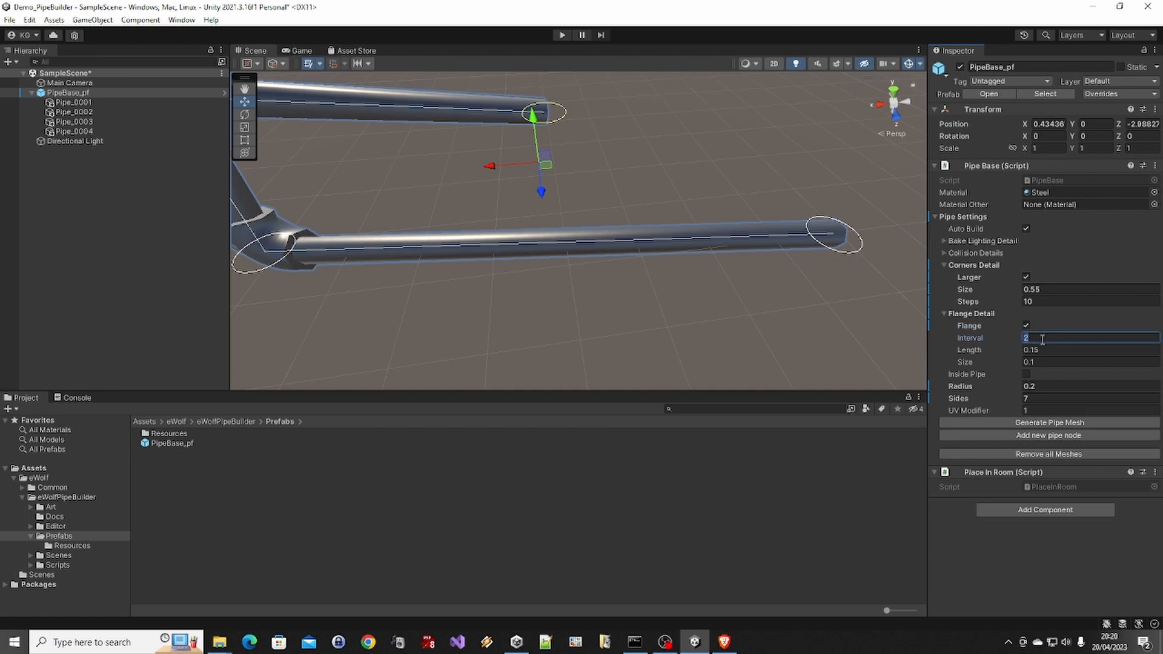
click(1046, 423)
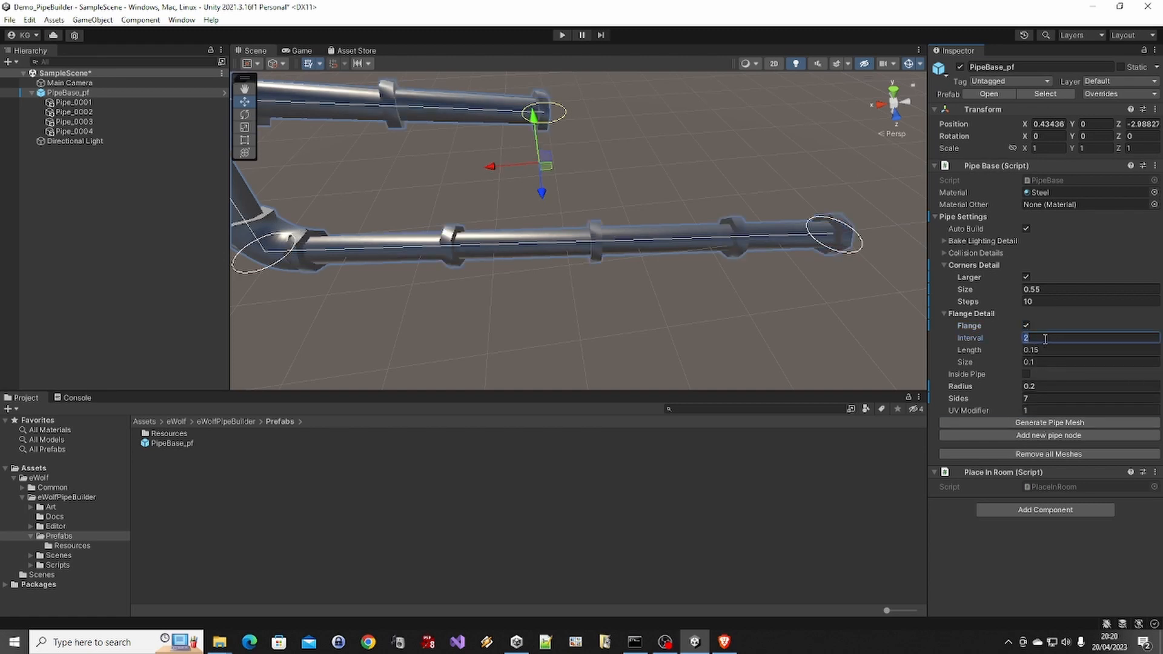
text(4)
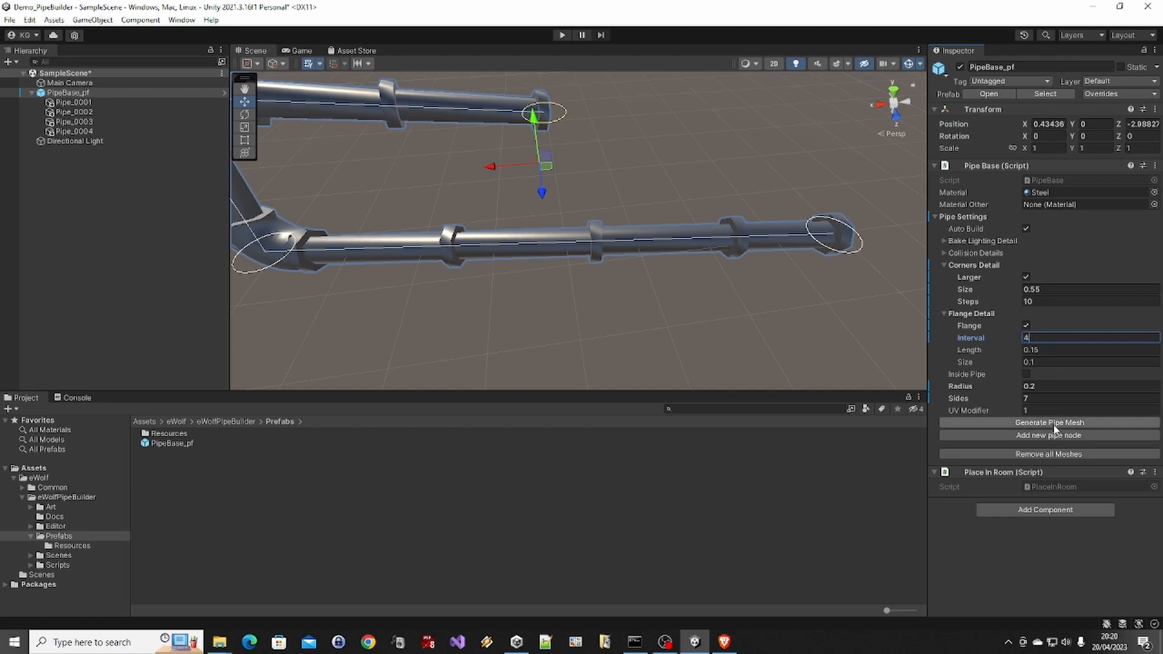
click(1053, 423)
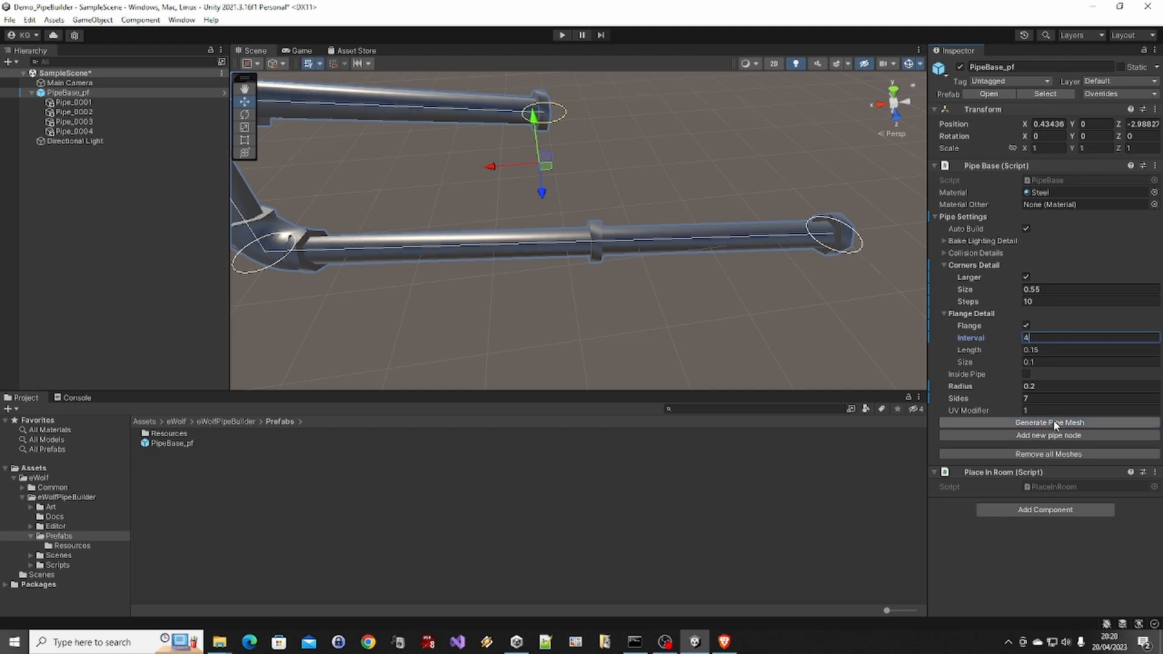
Set the flange interval to 2 and regenerate the pipe mesh
click(1047, 338)
text(2)
click(1051, 423)
Set the flange length and flange size to 0.5, regenerating the pipe mesh after each change
click(1050, 350)
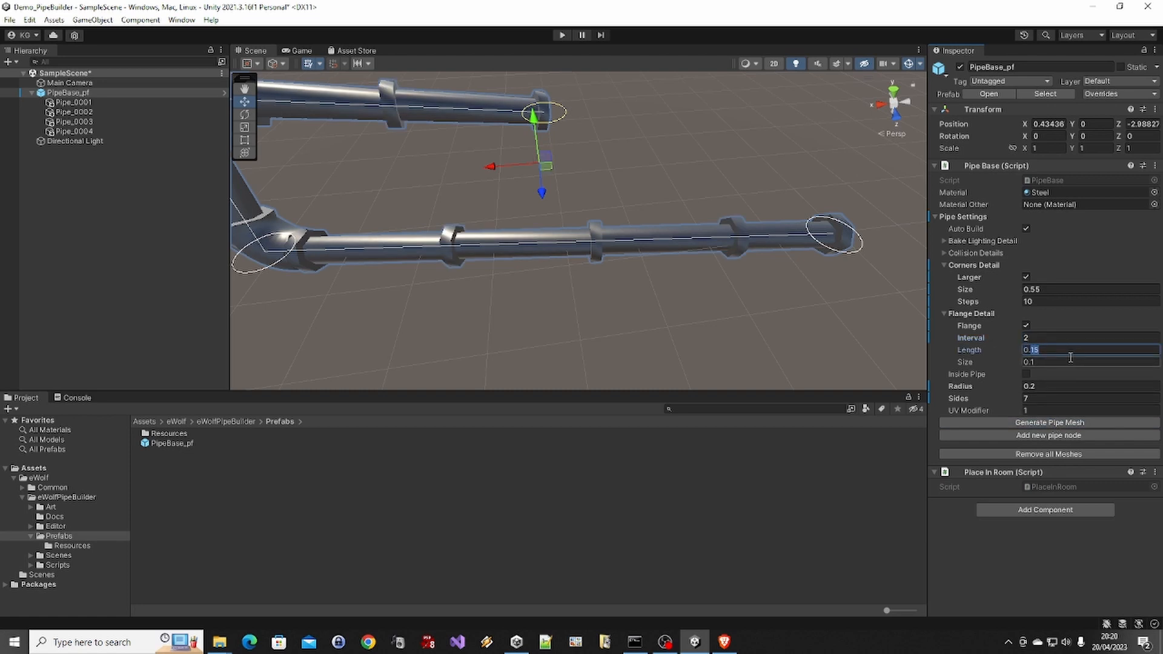
text(0.5)
click(987, 417)
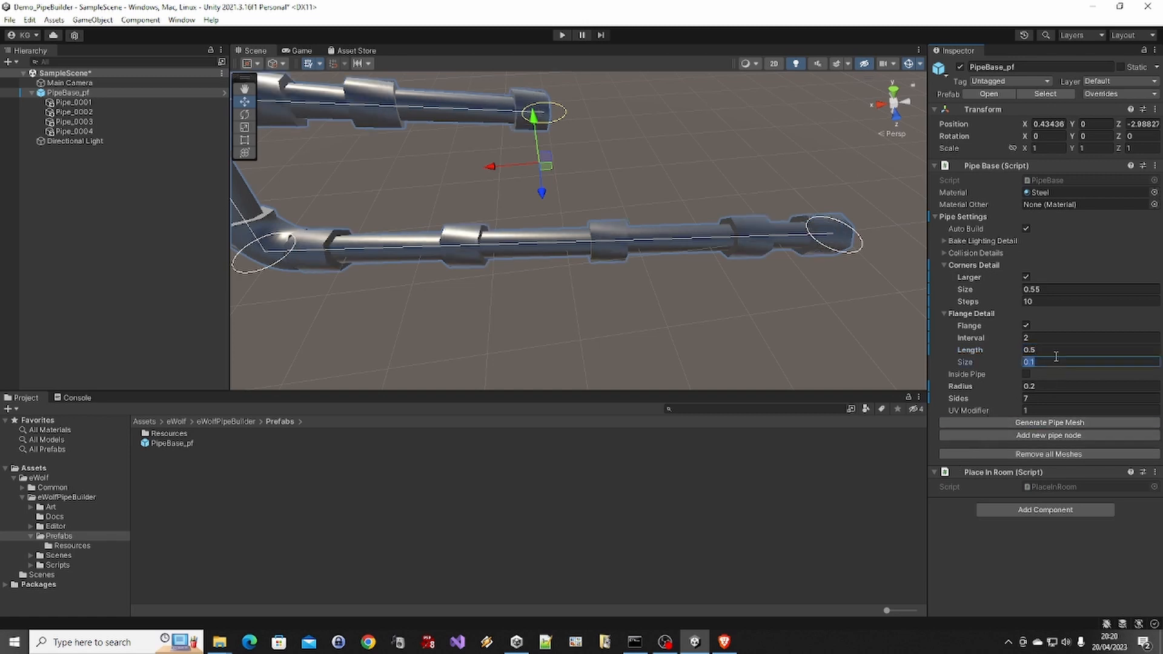
key(Tab)
text(0.5)
click(1035, 424)
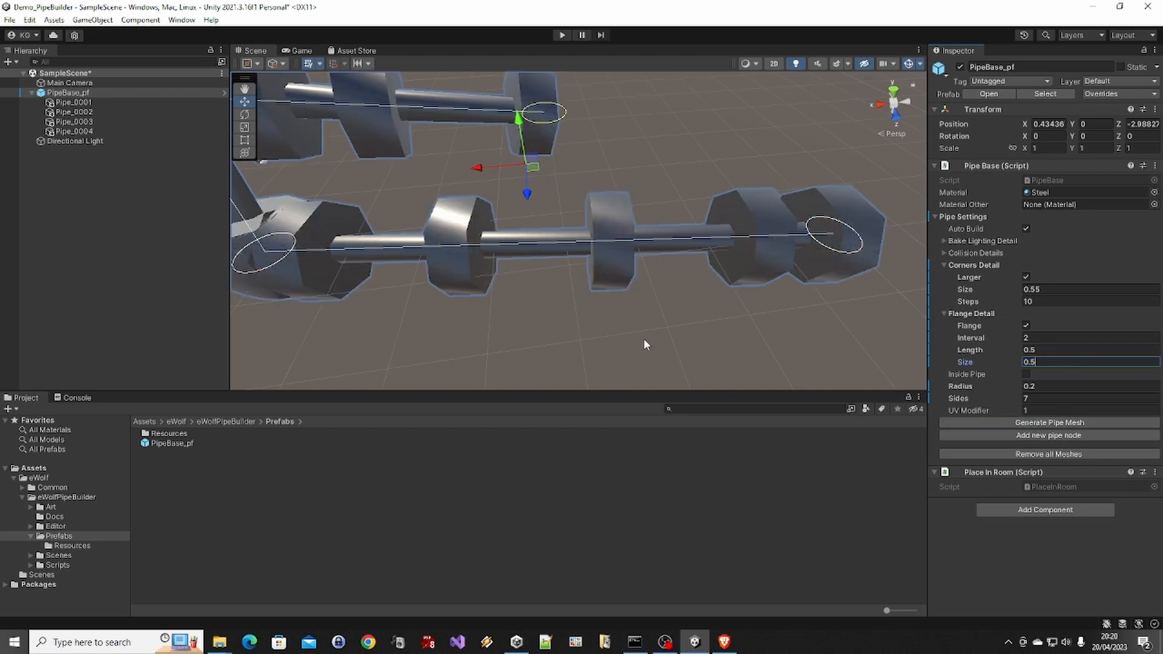
alt+drag(556, 290, 671, 233)
Set the flange size to 0.1 and the flange length to 0.15, and regenerate the pipe mesh
click(1043, 362)
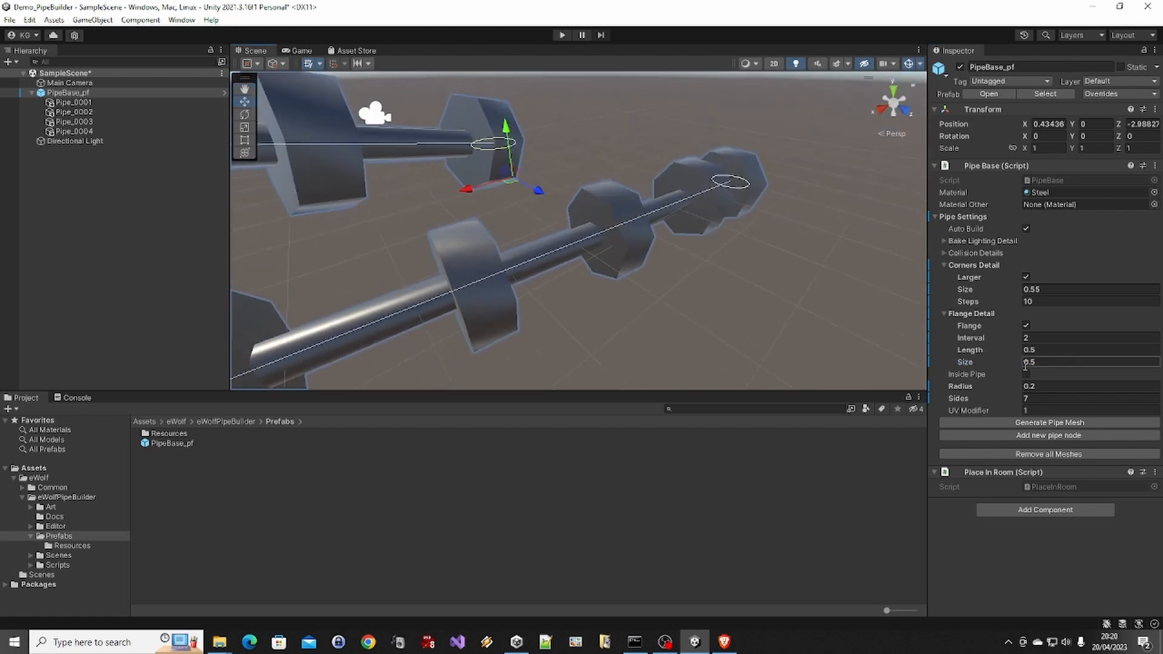
double_click(1043, 364)
text(0.1)
click(1064, 351)
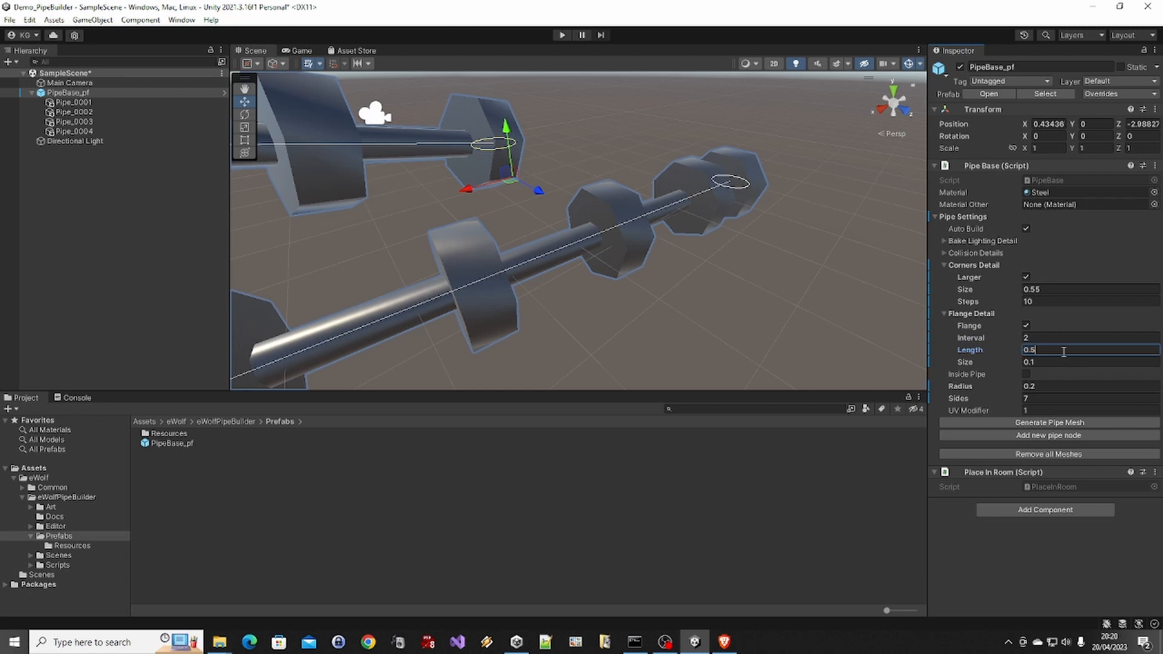
text(0.15)
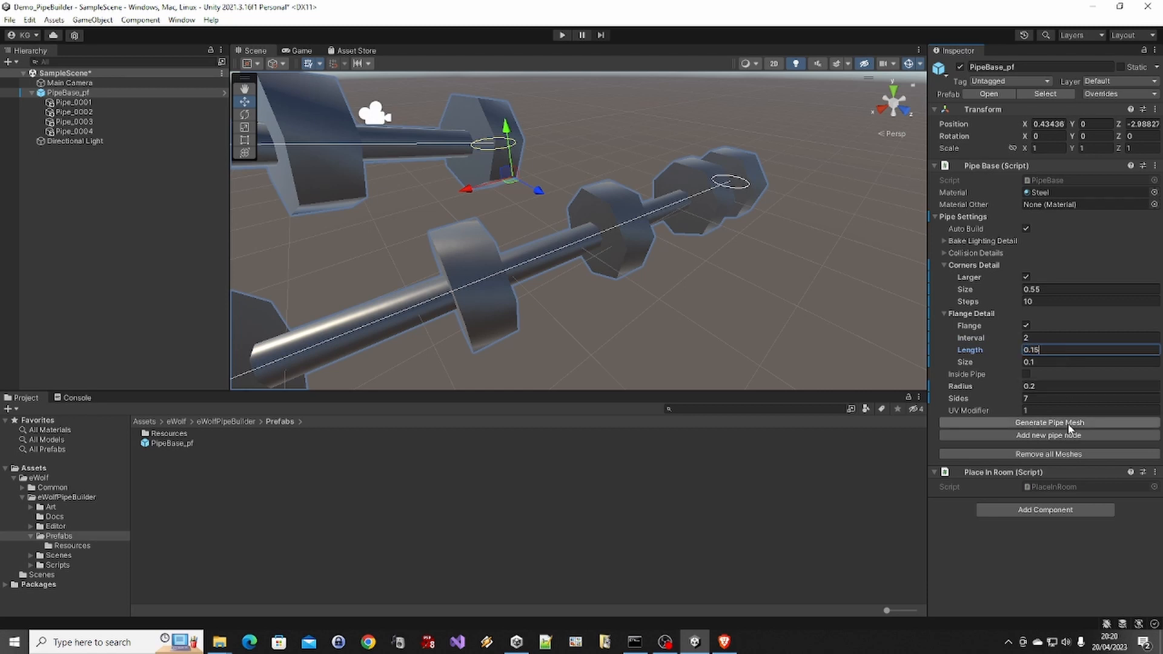
click(1069, 424)
click(734, 254)
alt+drag(585, 273, 574, 216)
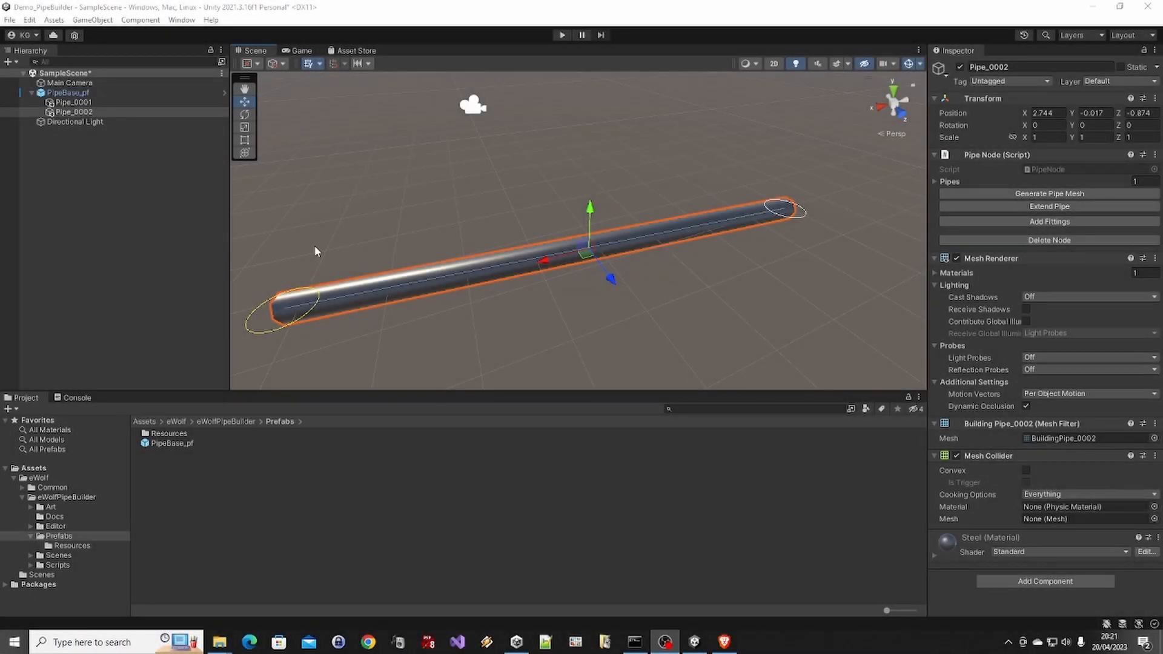
Open the Art/Materials folder and assign Dented Copper as the main material of PipeBase_pf
click(93, 92)
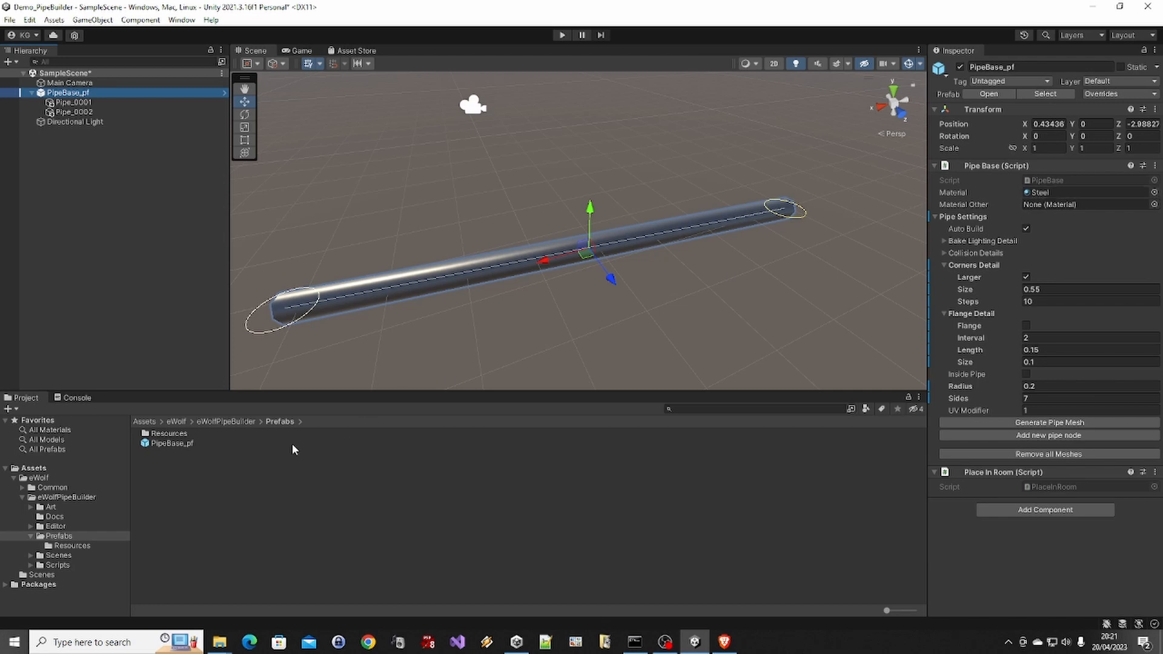
click(54, 507)
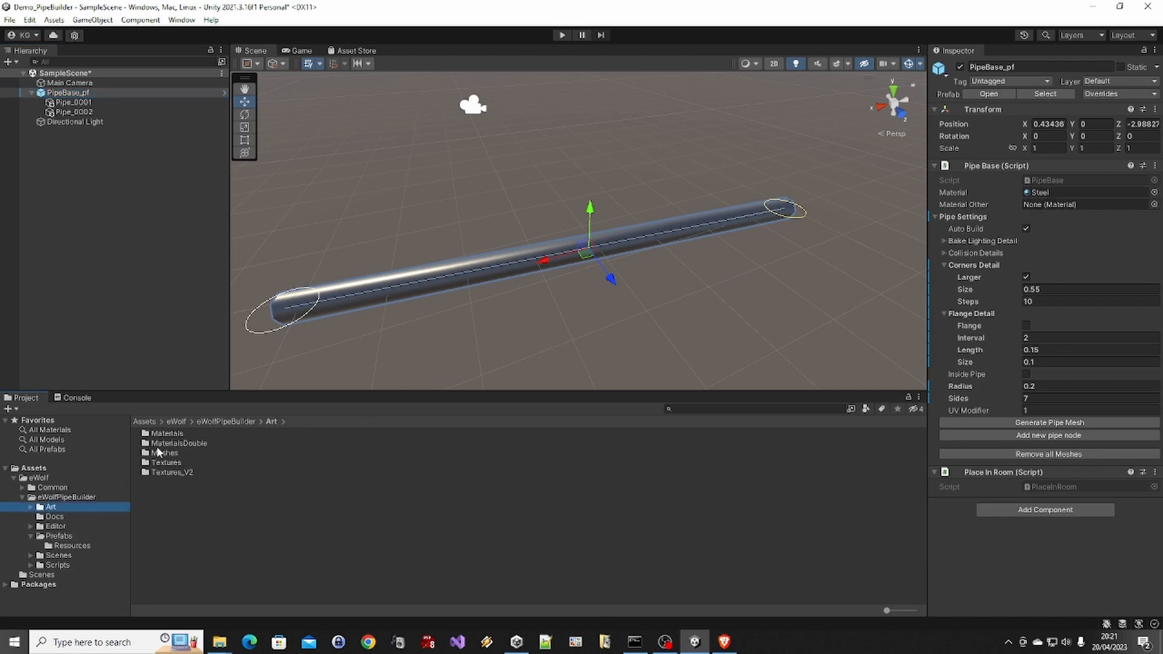
double_click(167, 433)
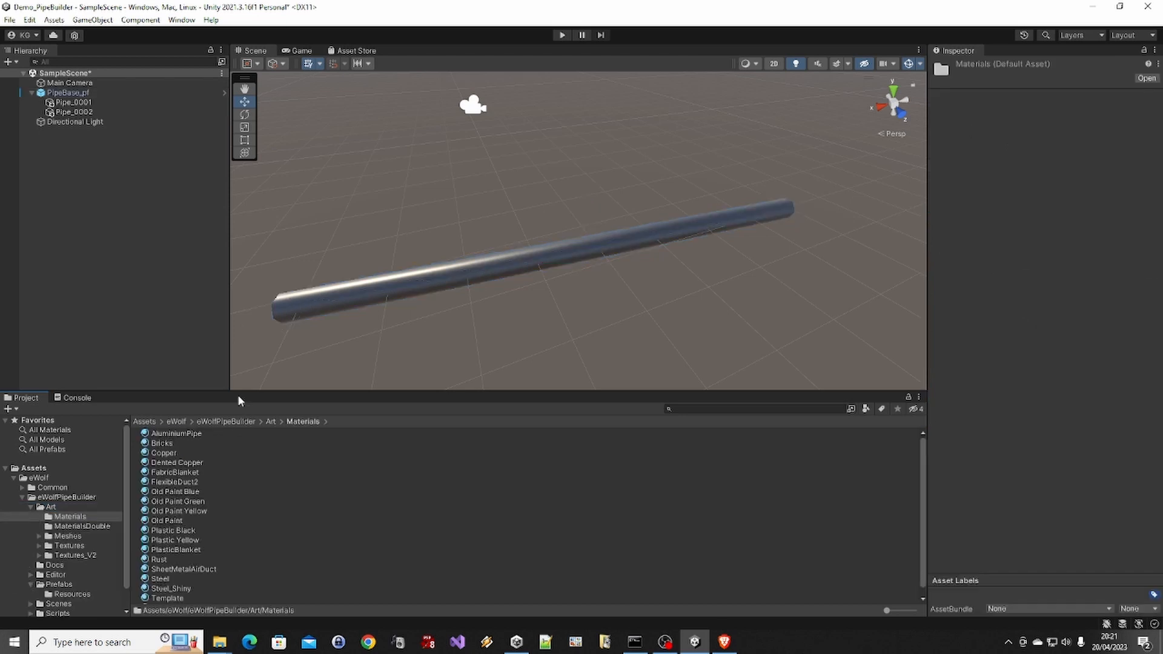
drag(238, 392, 242, 325)
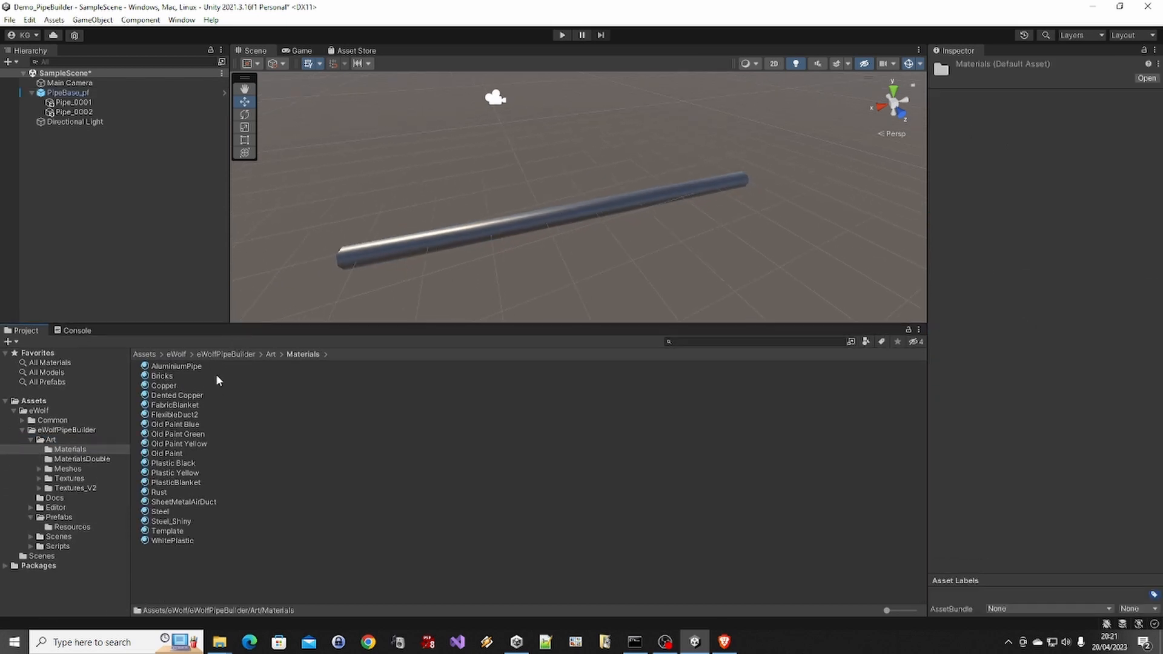
click(63, 95)
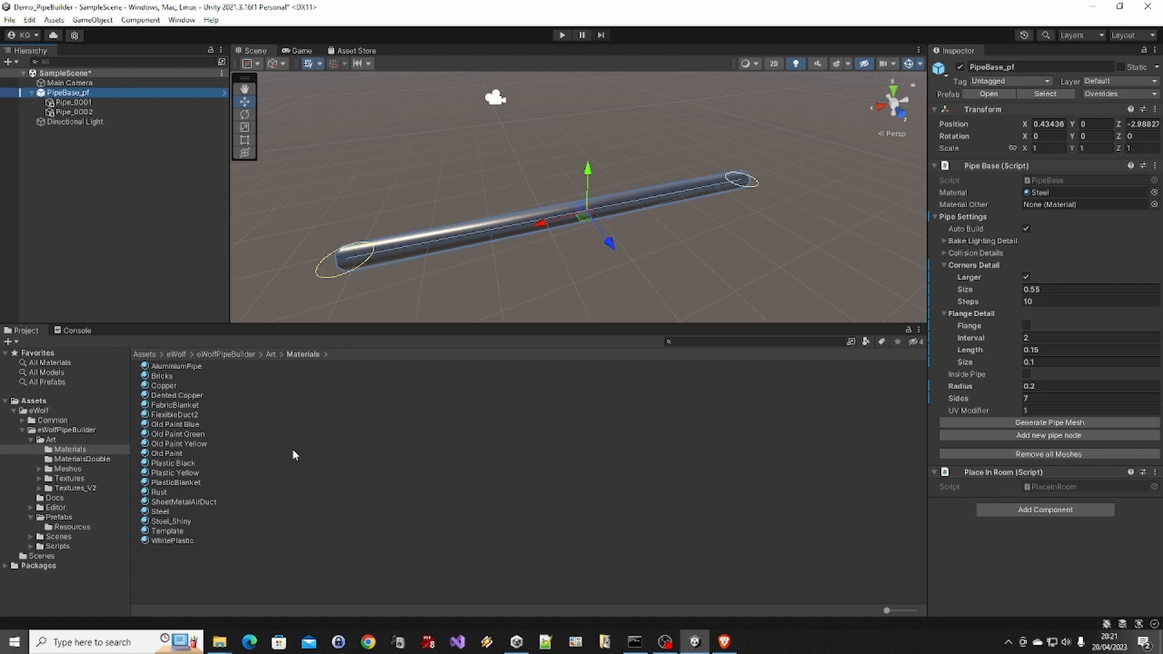
drag(160, 396, 1069, 192)
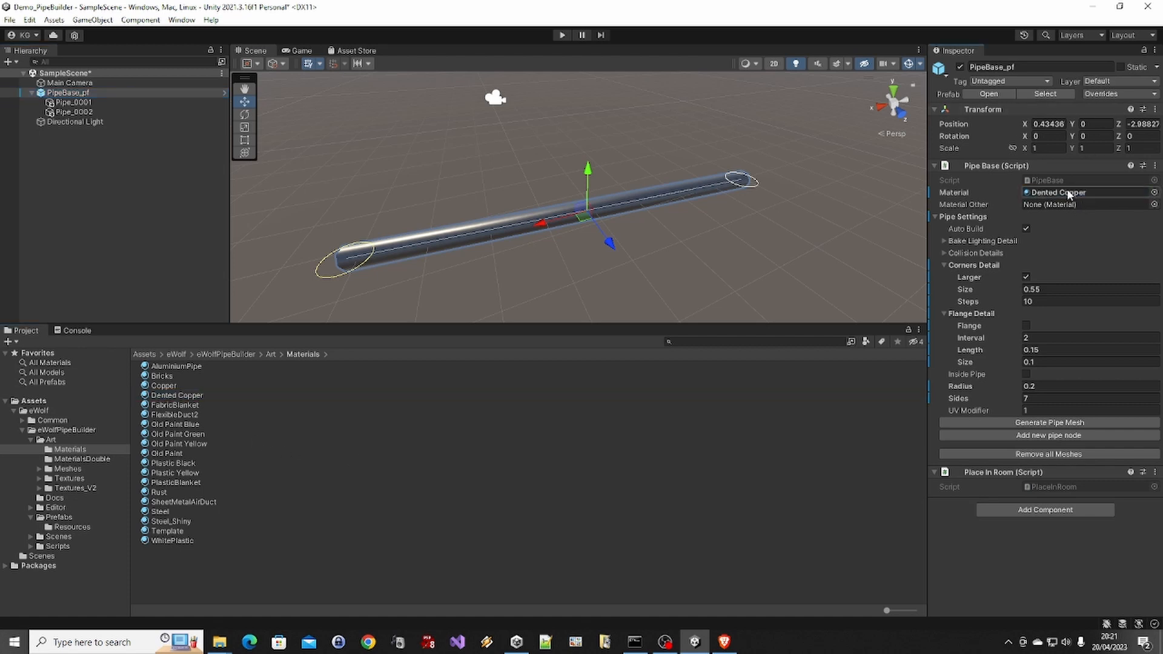
Regenerate the pipe mesh to apply the Dented Copper material, and view the pipe up close
click(1049, 422)
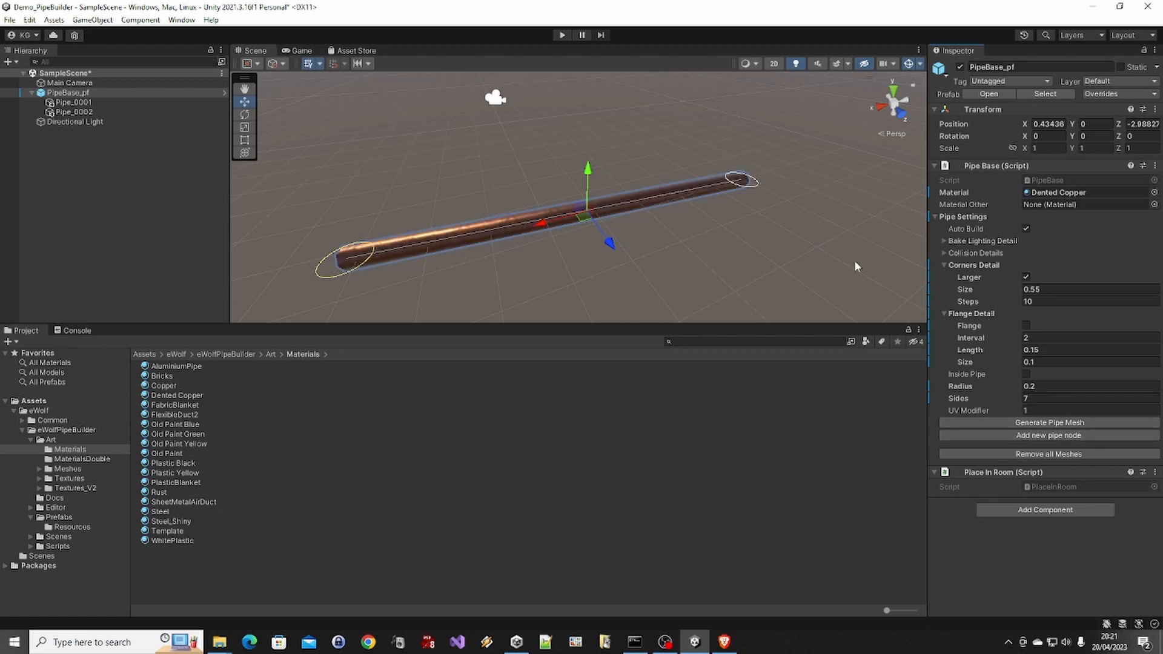
alt+drag(477, 258, 515, 255)
scroll(515, 259, down, 2)
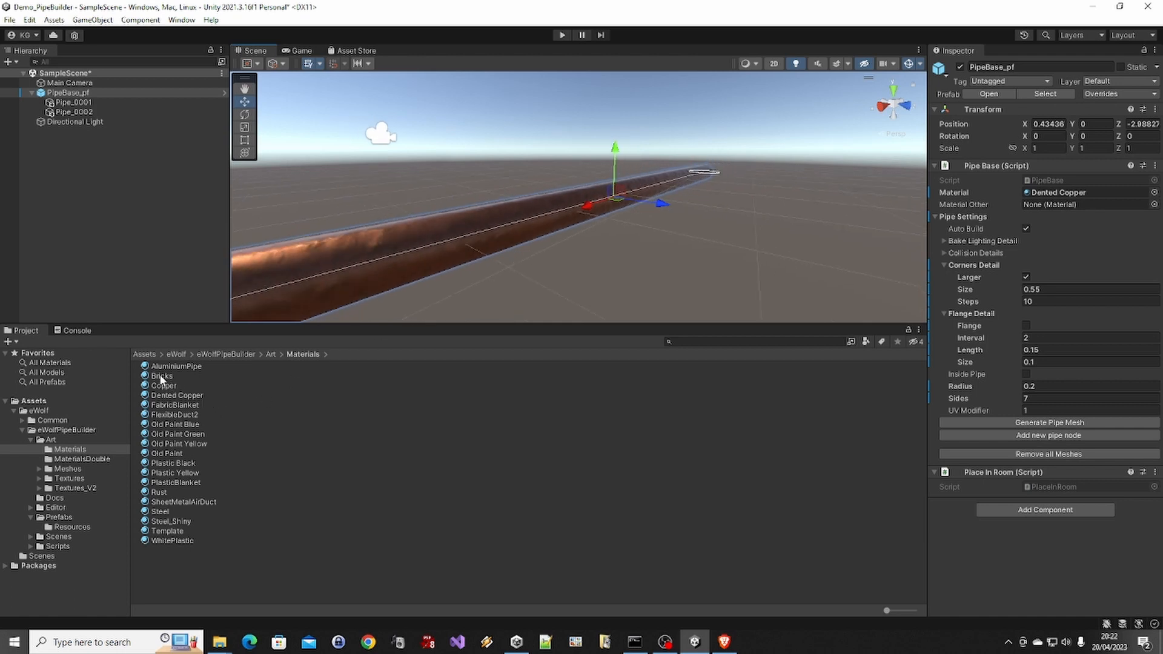
Assign AluminiumPipe as the main material of PipeBase_pf, regenerate the pipe mesh and examine the ribbed surface
drag(165, 367, 1052, 195)
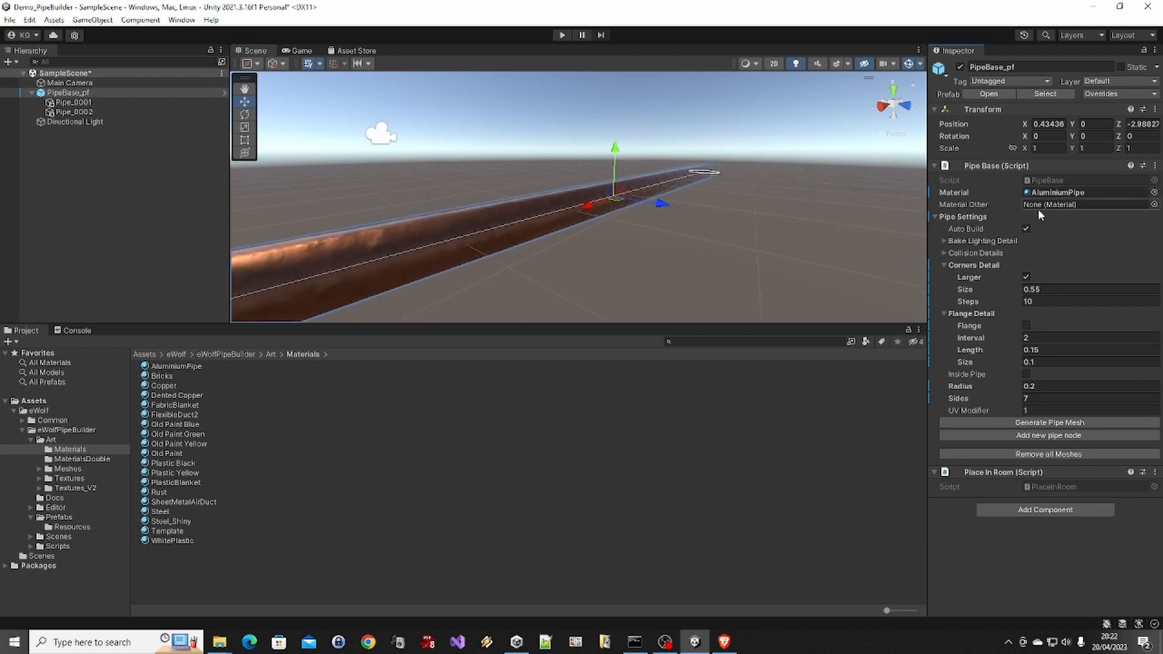
click(1049, 422)
alt+drag(736, 263, 623, 296)
scroll(561, 232, up, 5)
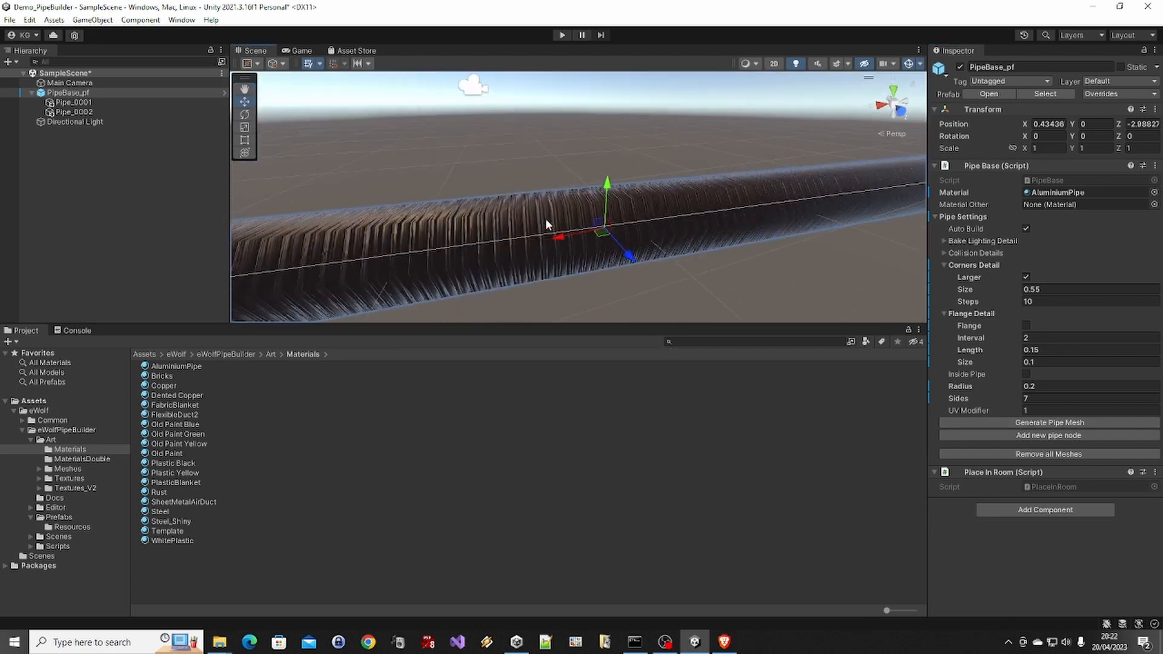
alt+drag(545, 218, 500, 241)
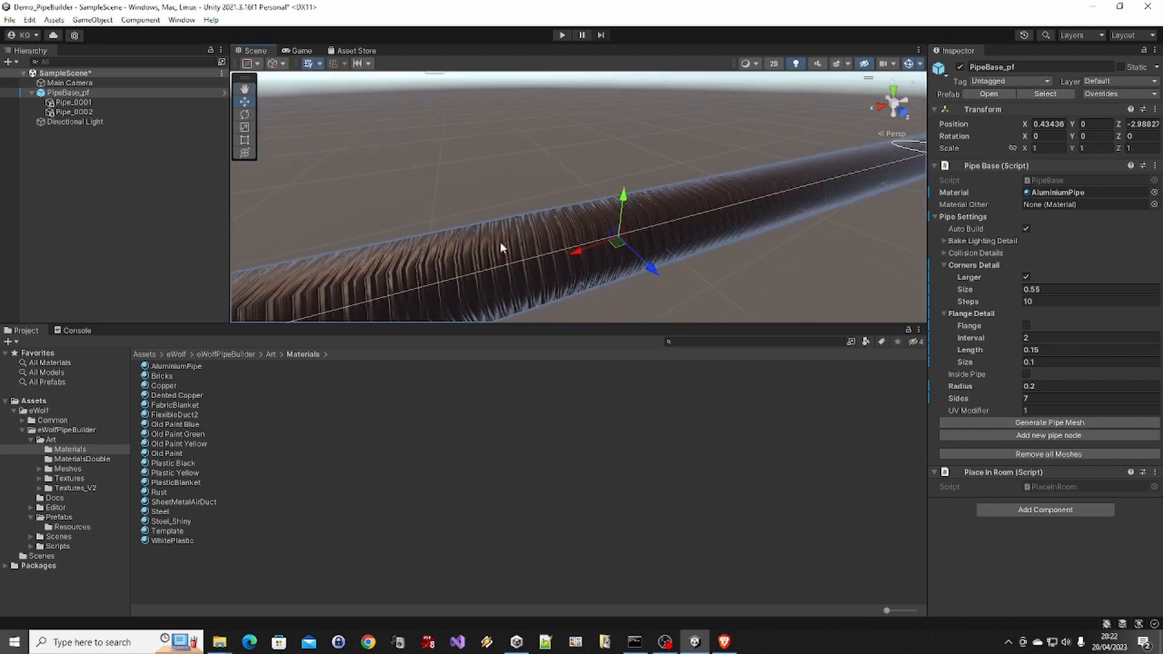
Set the pipe's number of sides to 15 and examine the rounder pipe
click(1041, 399)
text(15)
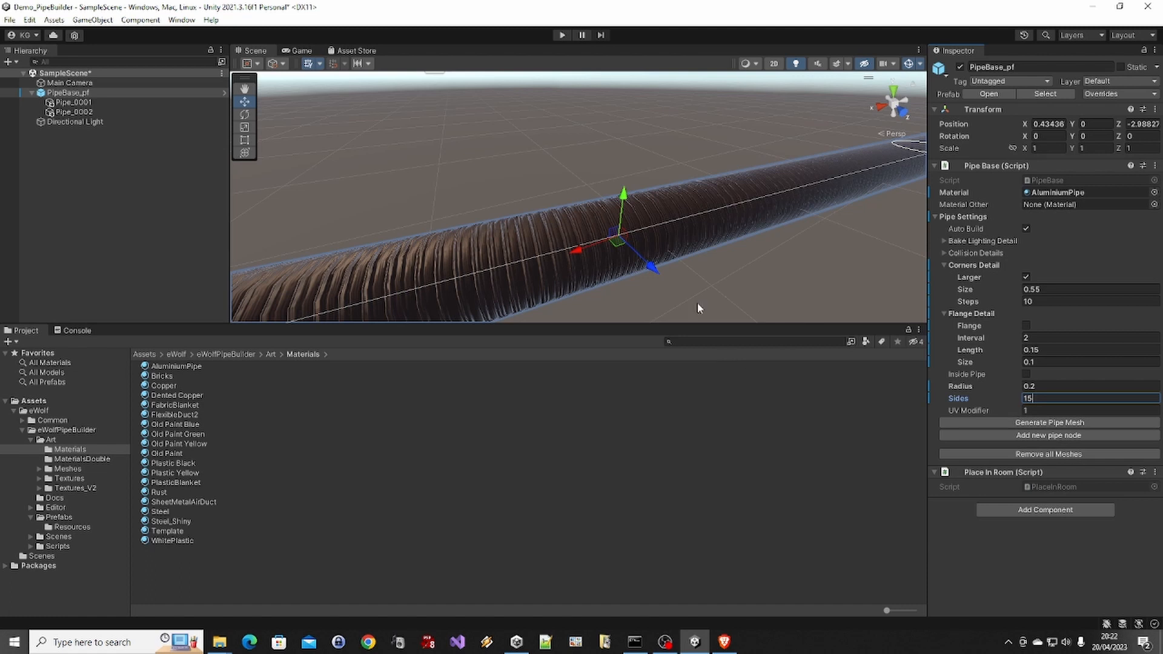
click(679, 289)
alt+drag(680, 289, 610, 241)
click(611, 242)
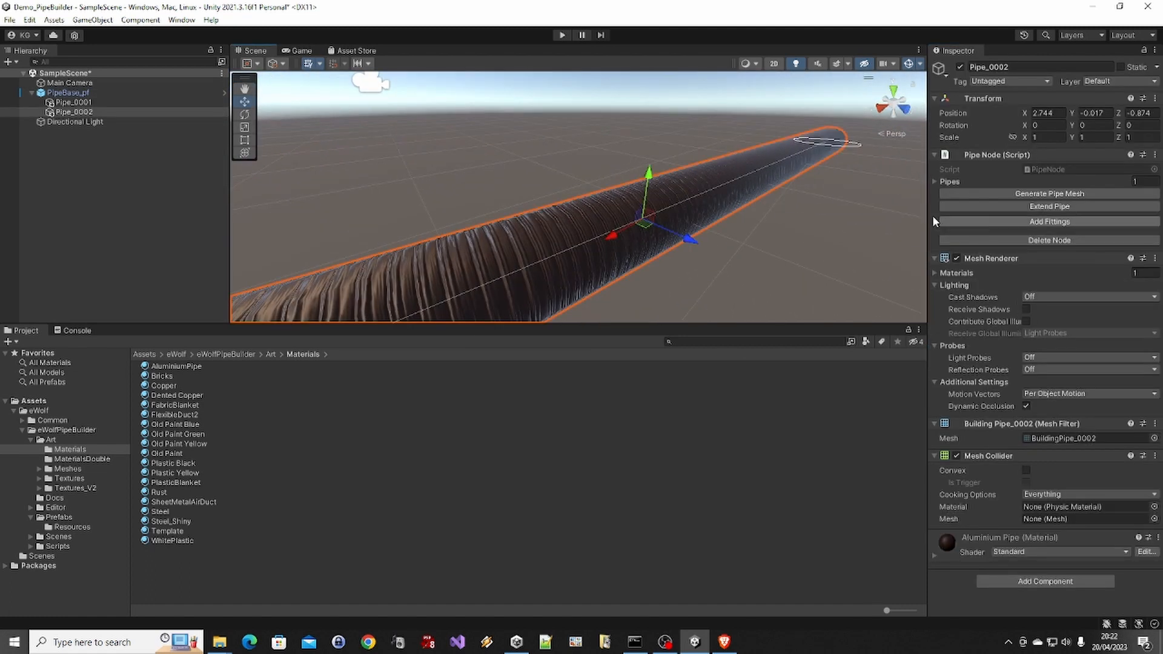
Reselect PipeBase_pf, set its UV modifier to 2 and regenerate the pipe mesh
click(163, 91)
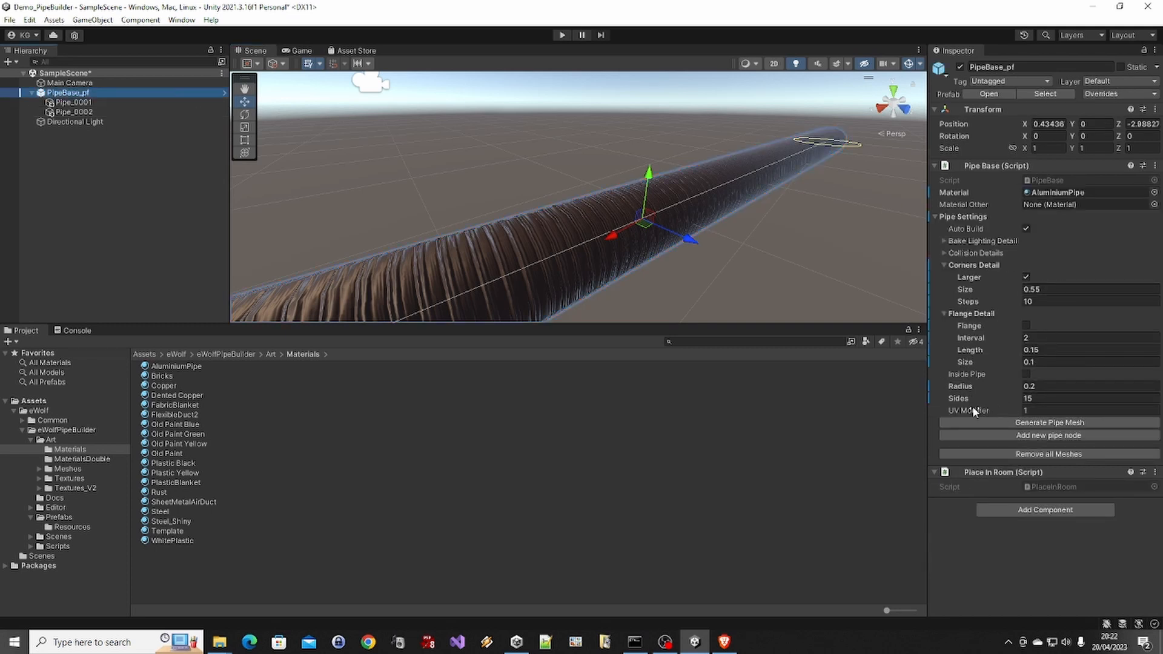
click(1029, 410)
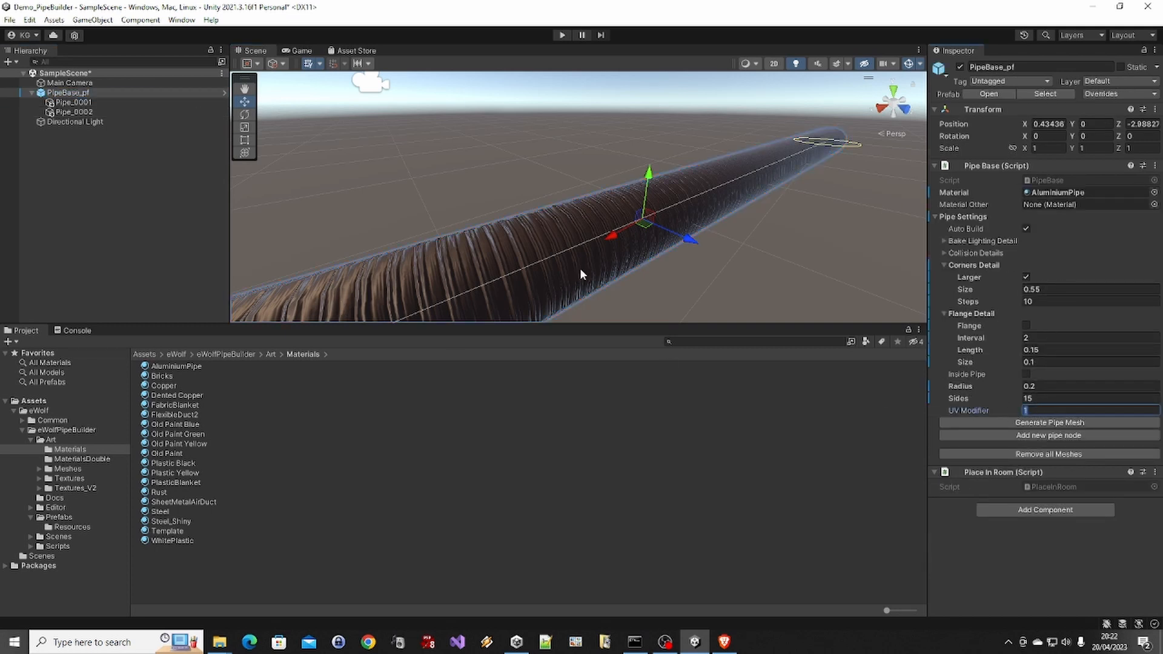
alt+drag(650, 232, 580, 270)
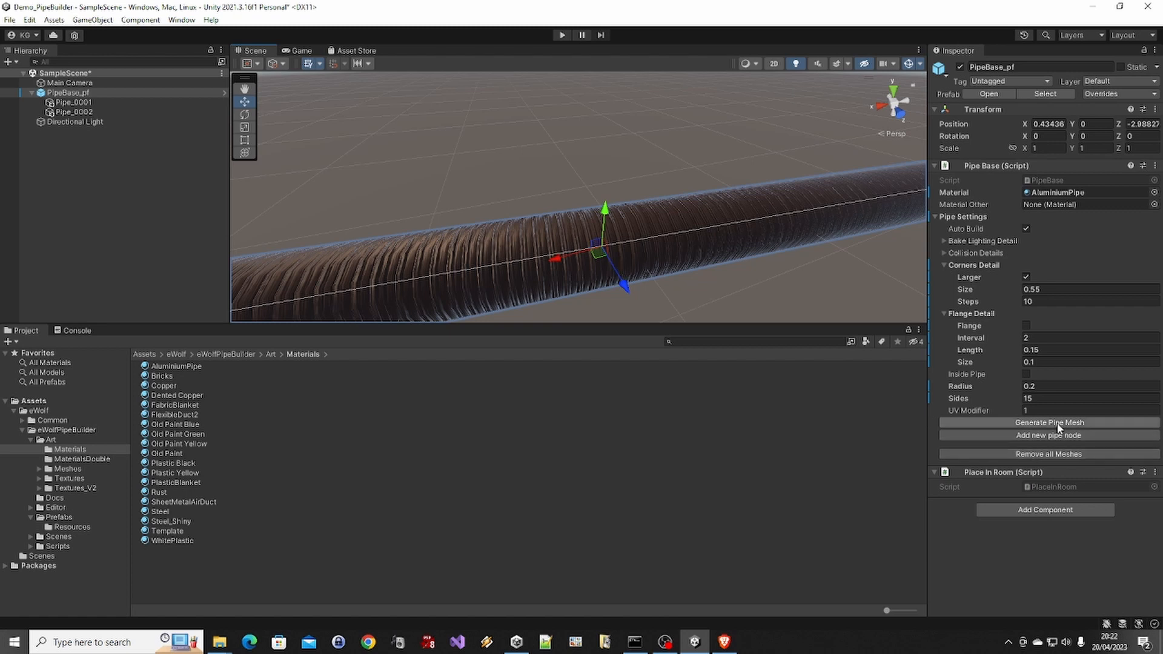
click(1031, 411)
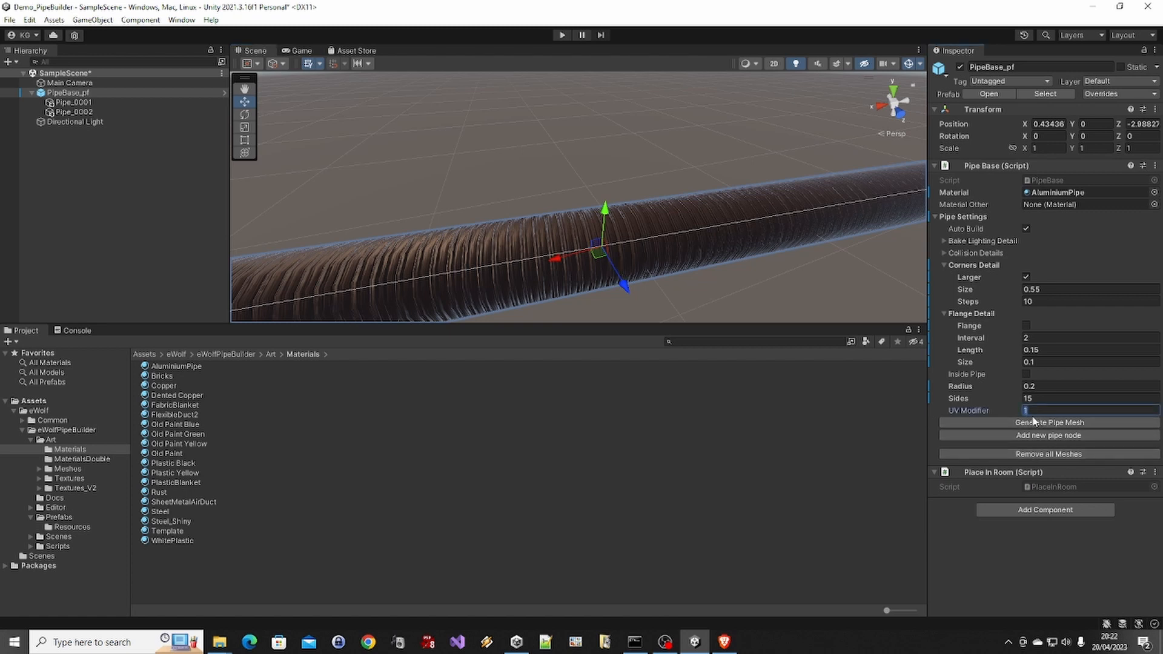
text(2)
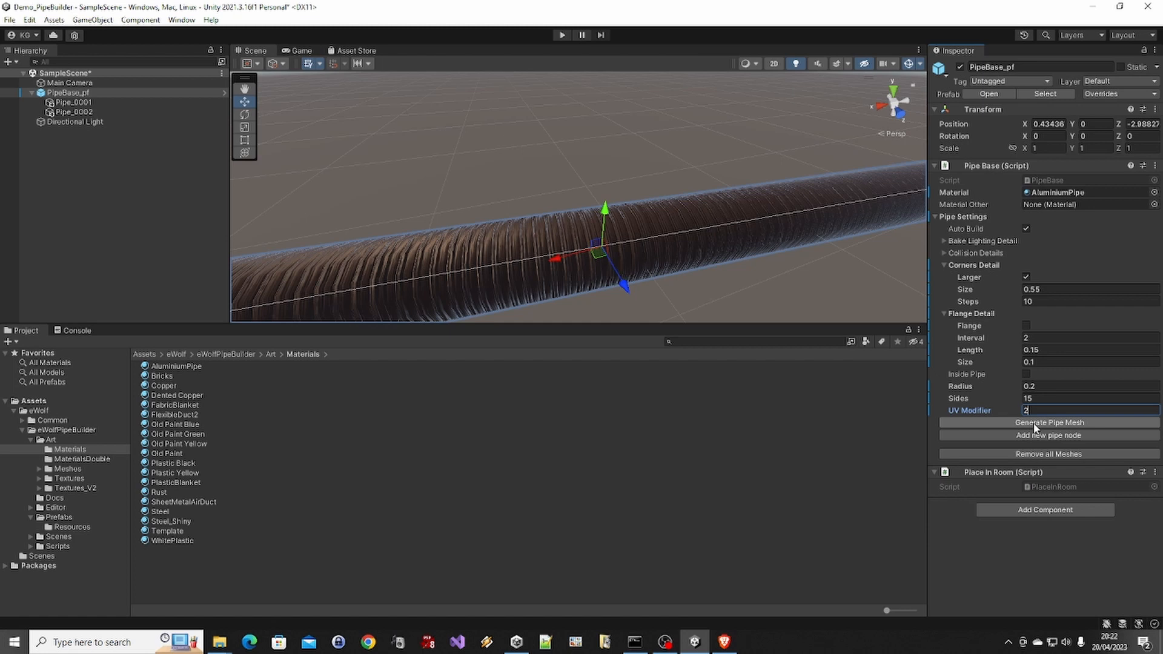
click(1034, 424)
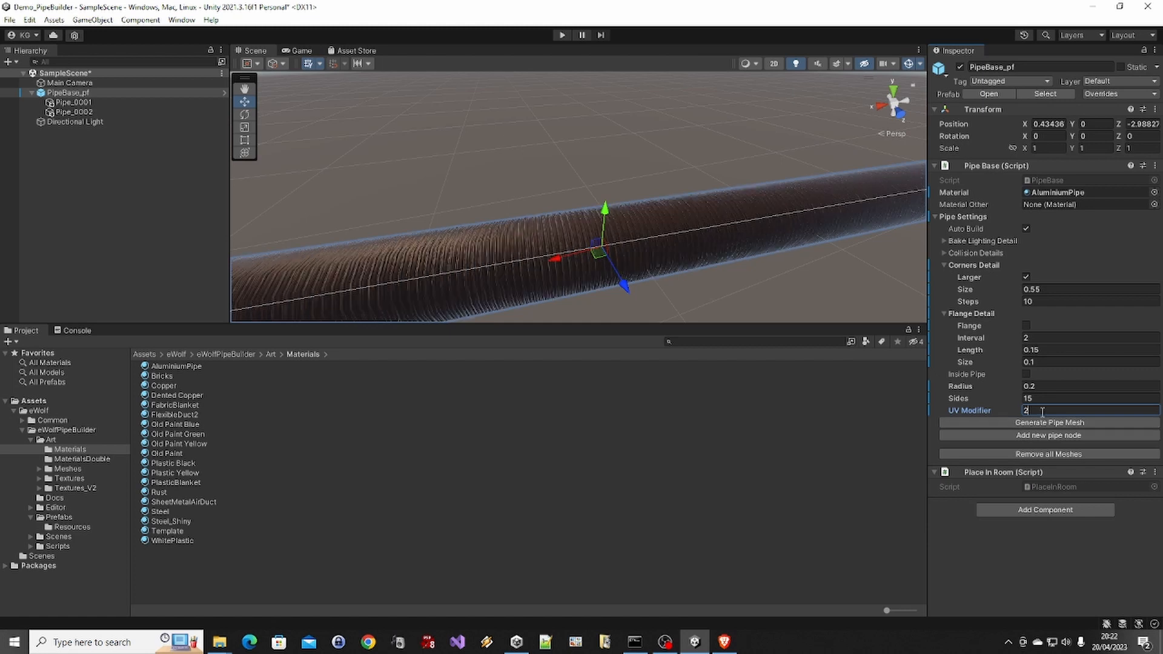
Set the UV modifier to 0.5 and then to 1, regenerating the pipe mesh after each change
double_click(1029, 407)
text(0.5)
click(1026, 423)
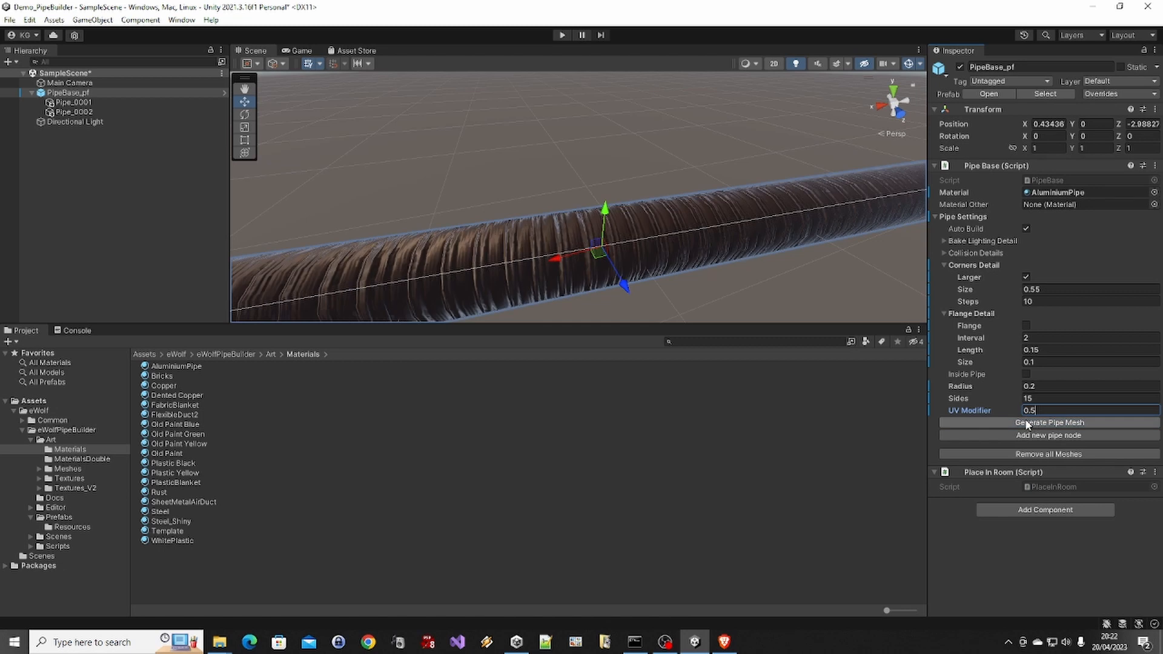
key(Return)
click(1059, 424)
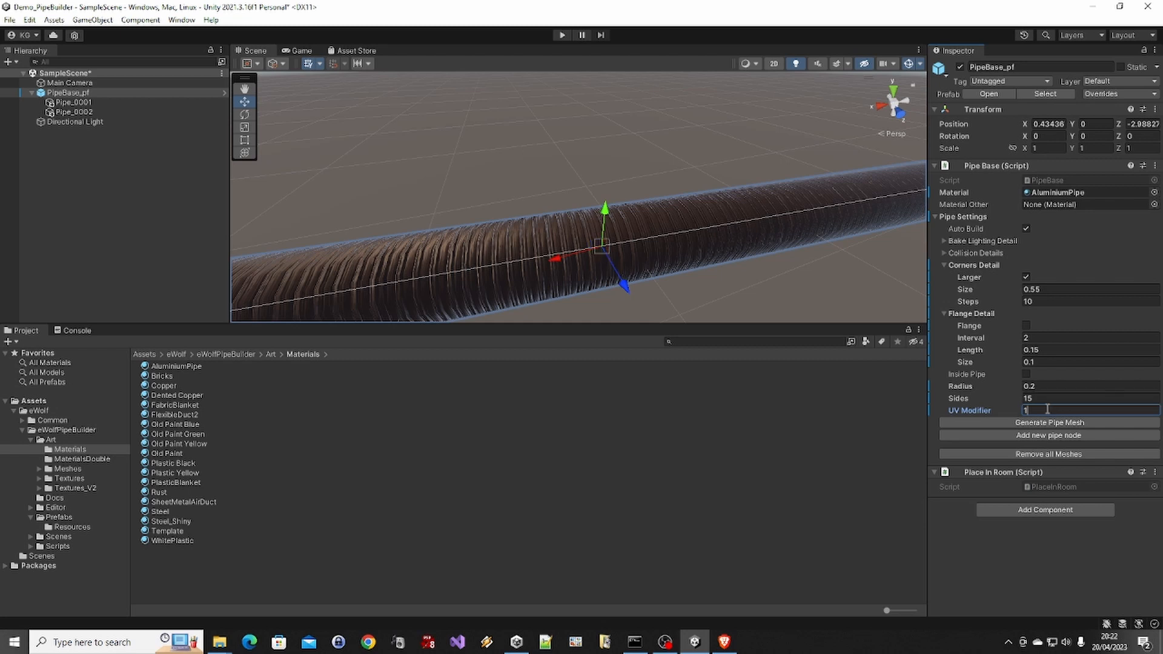
Set the UV modifier to 0.5 and then to 0.1, regenerating the pipe mesh after each change
double_click(1047, 410)
click(1054, 427)
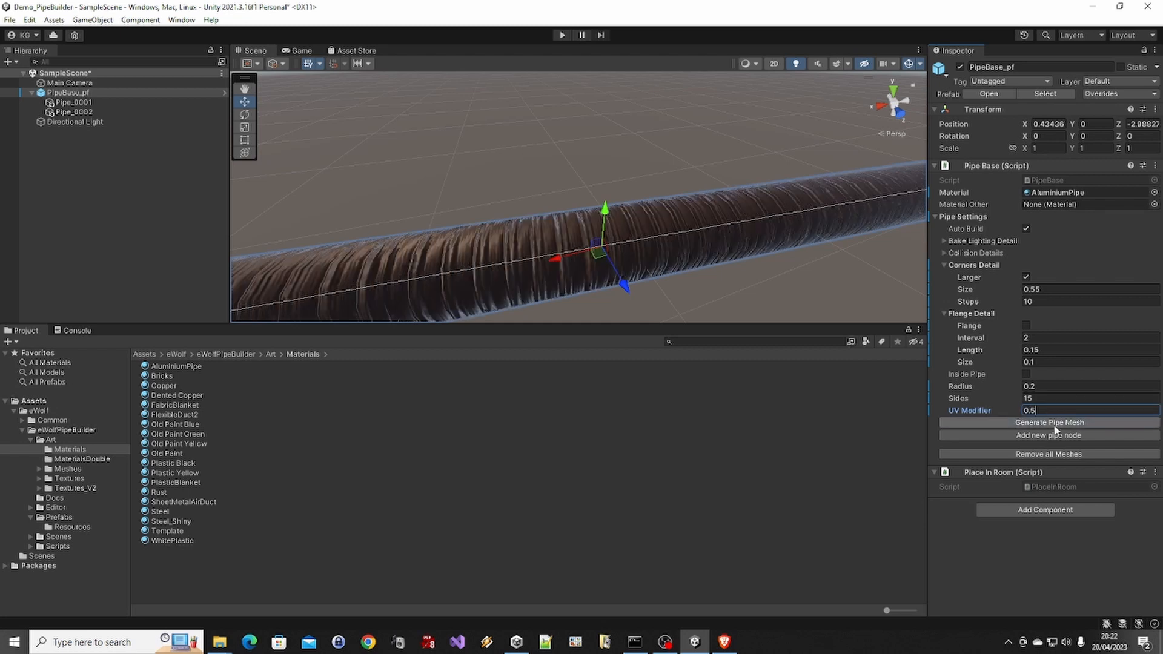
click(1054, 424)
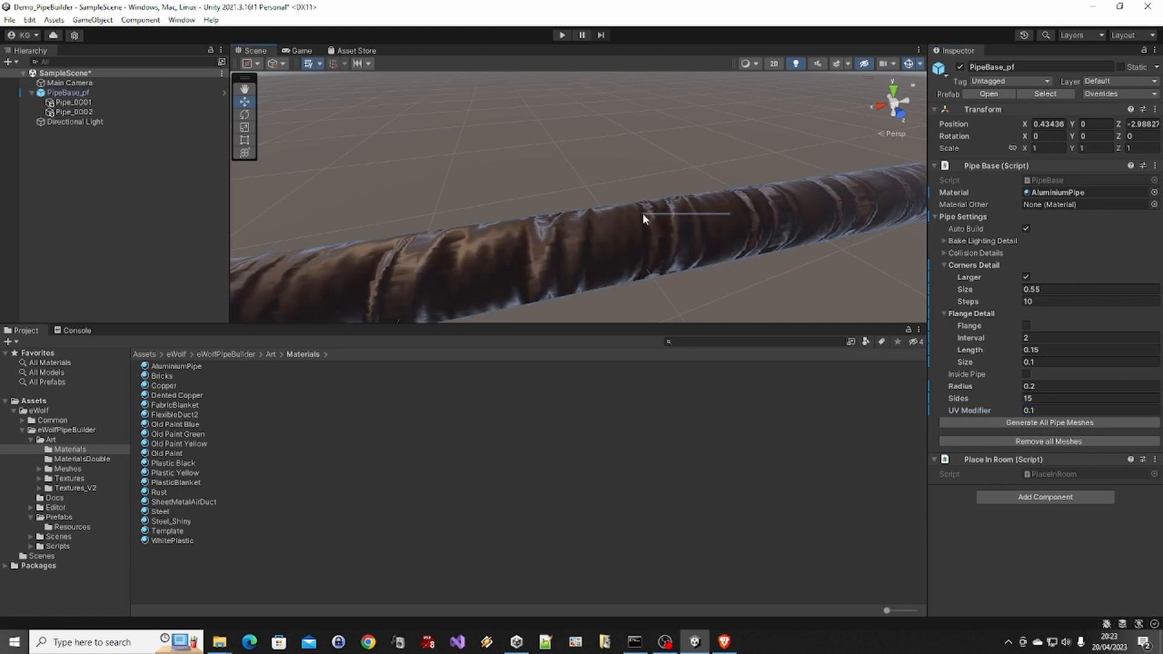
click(611, 235)
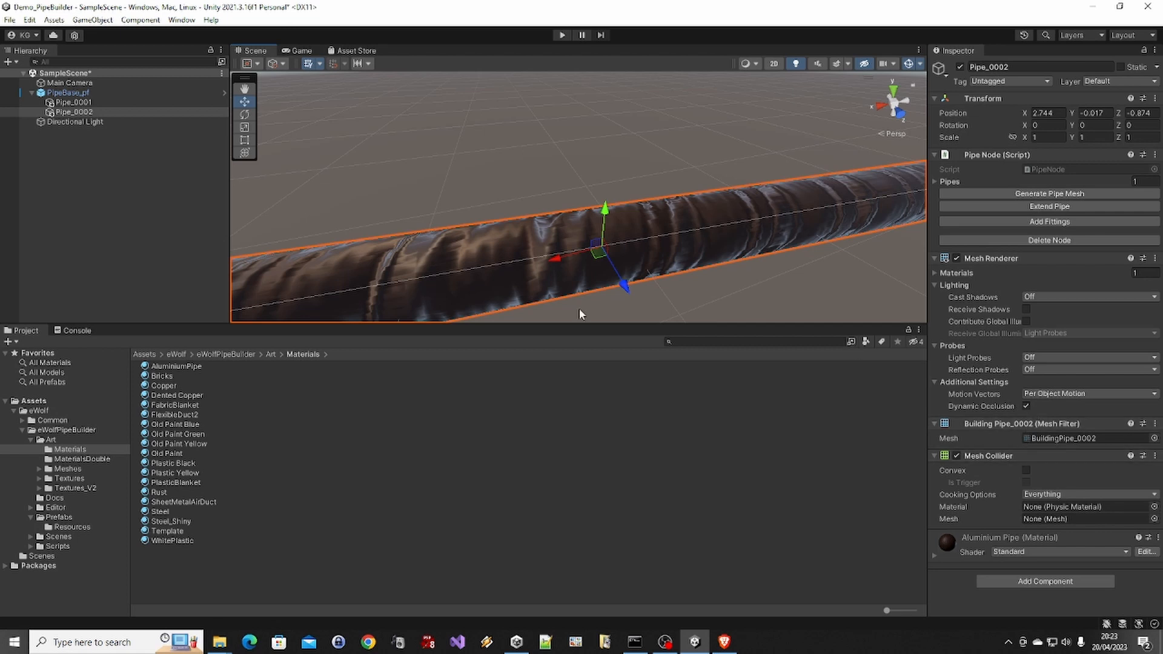
Reselect PipeBase_pf, set its UV modifier to 1 and regenerate the pipe mesh
click(60, 94)
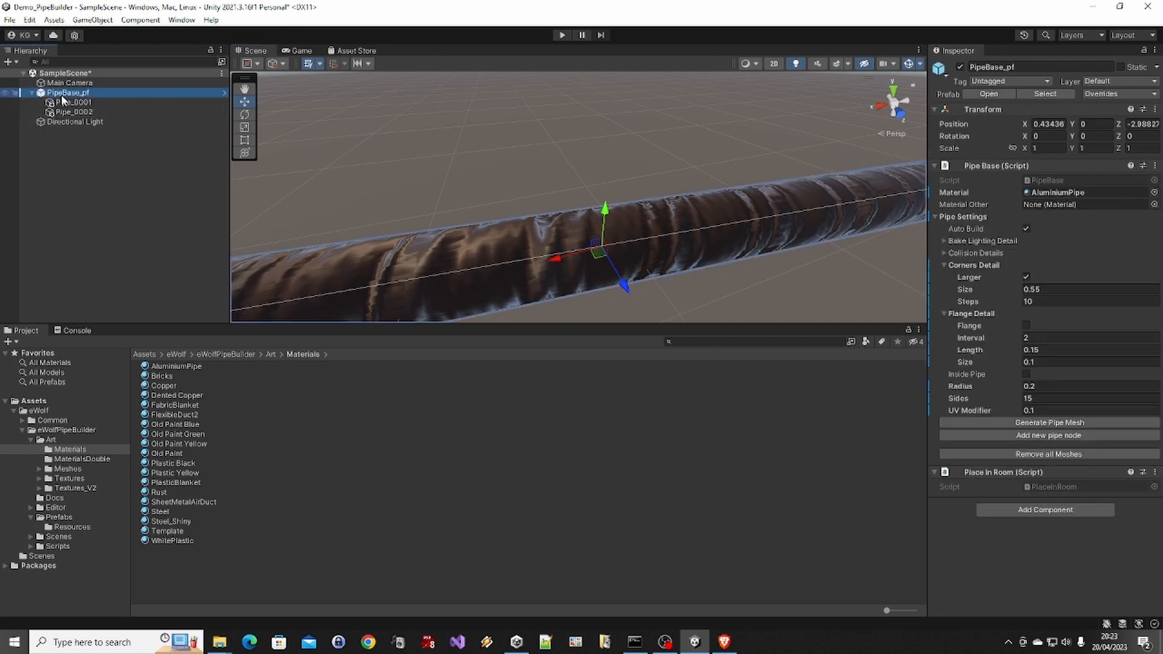
click(1060, 411)
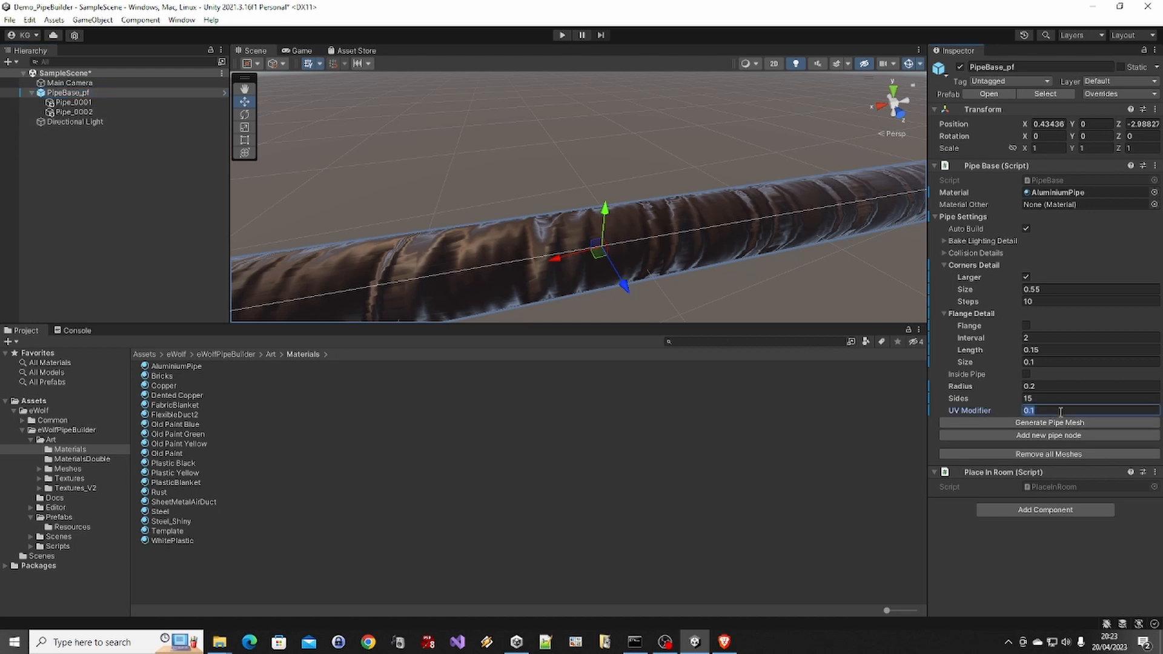
text(1)
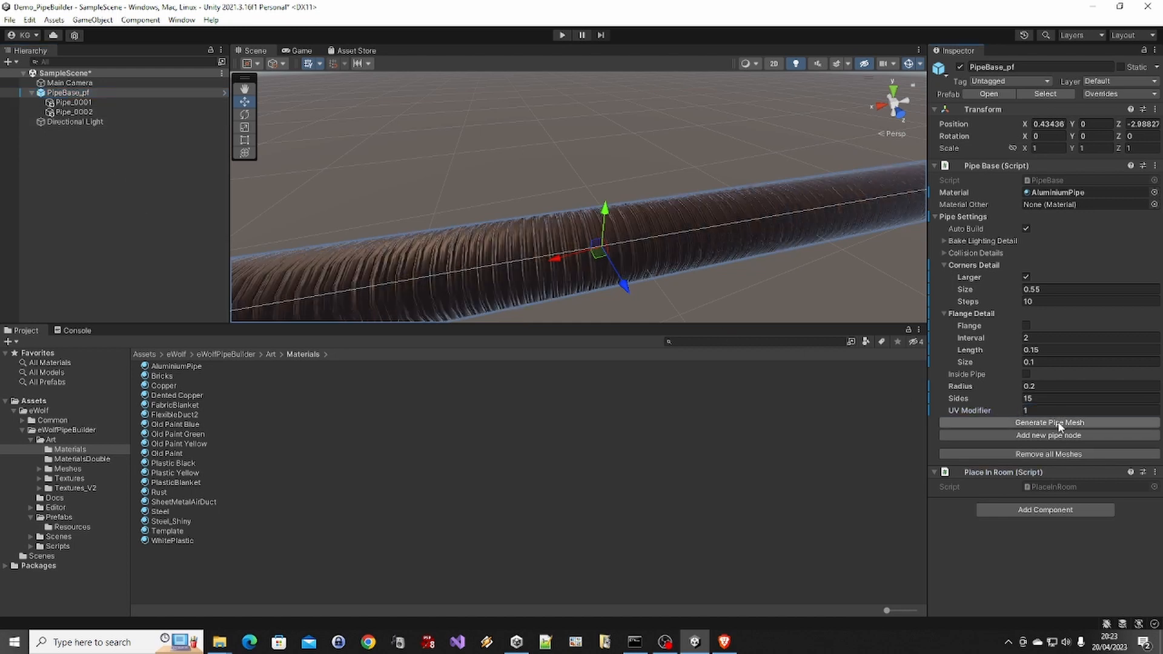
click(1057, 422)
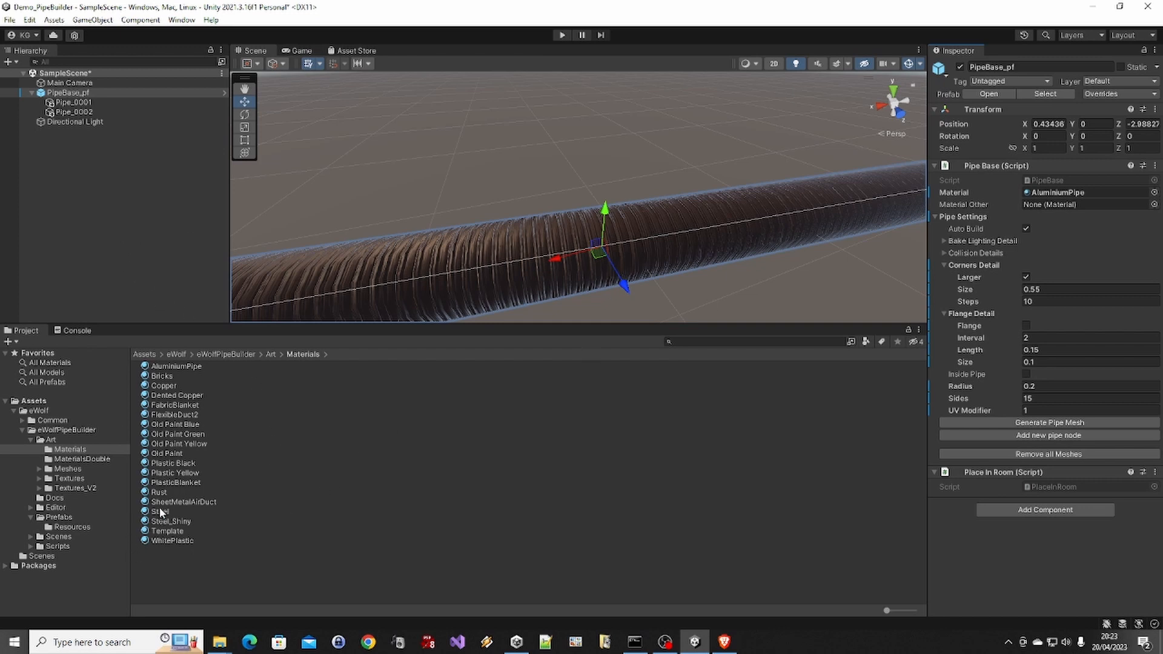
Assign SheetMetalAirDuct as the main material of PipeBase_pf, regenerate the pipe mesh and inspect the pipe
drag(161, 503, 1047, 193)
click(1040, 423)
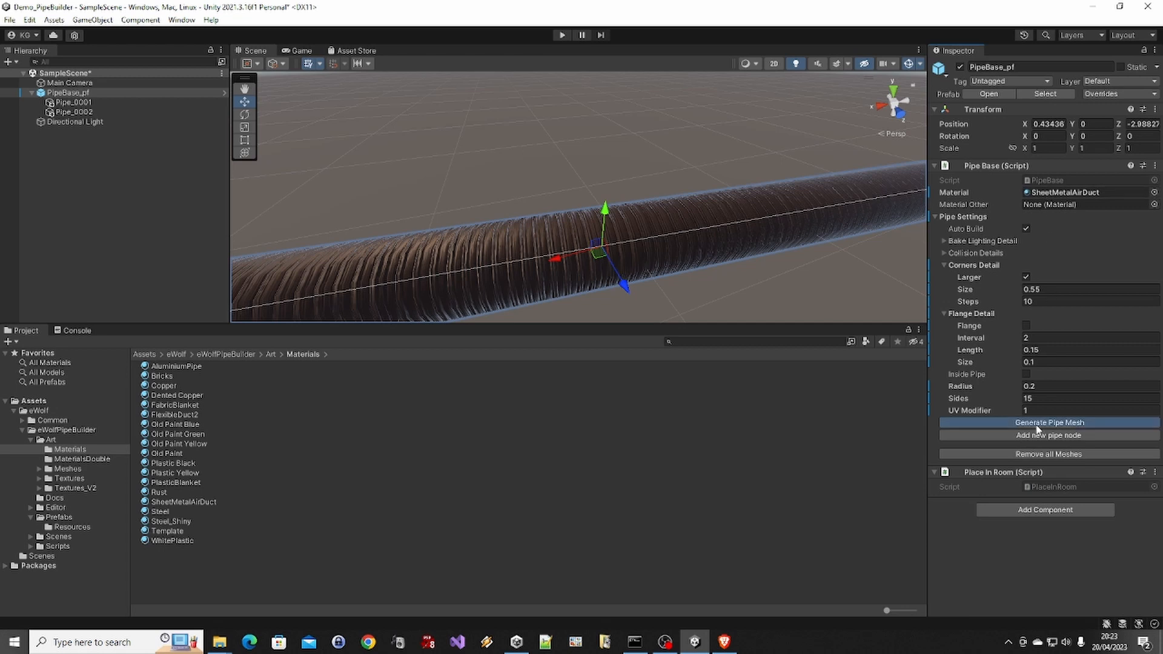
click(757, 249)
scroll(652, 201, down, 2)
alt+drag(290, 317, 383, 257)
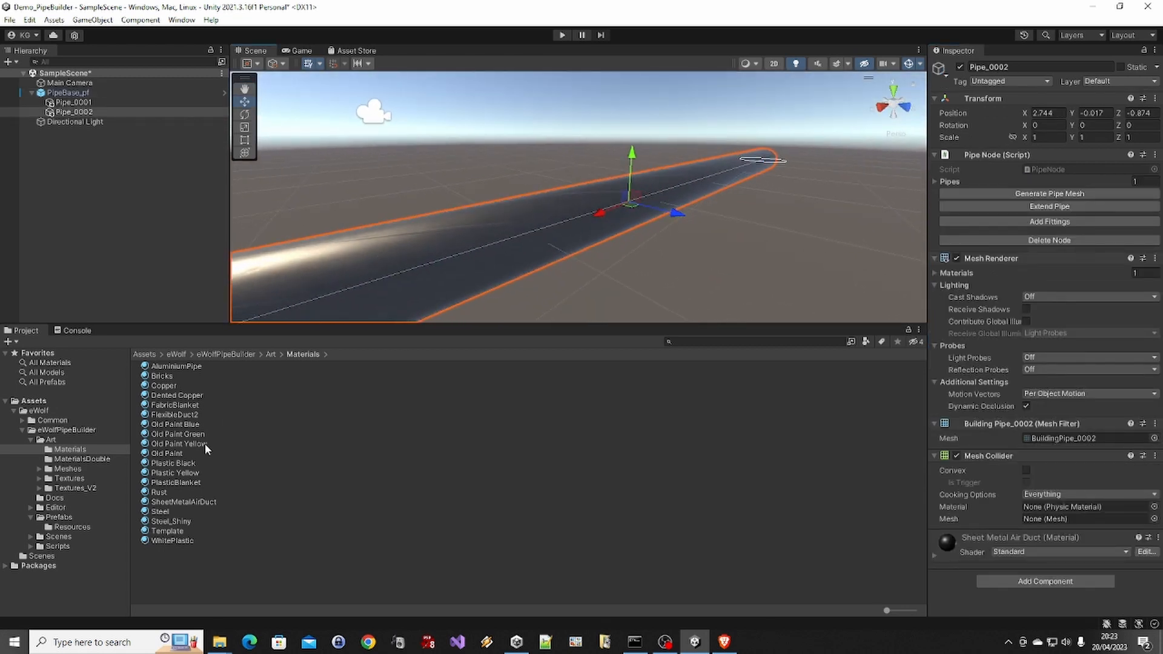
Enlarge the material thumbnails, assign Template as the main material of PipeBase_pf and regenerate the pipe mesh
drag(890, 610, 915, 609)
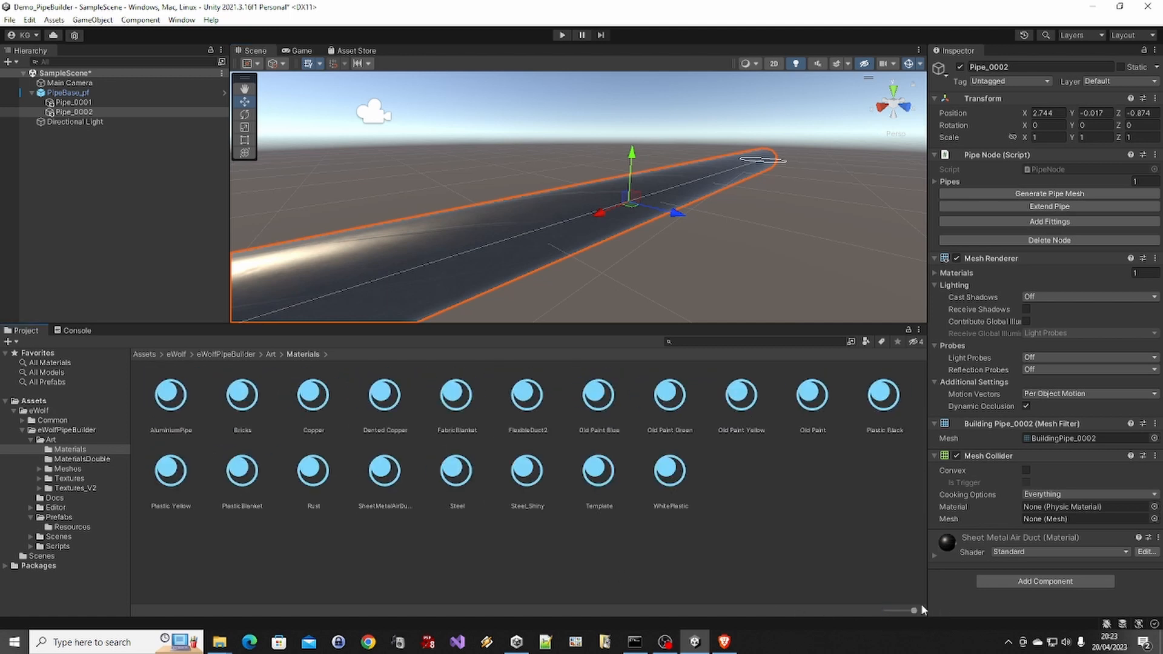
click(739, 538)
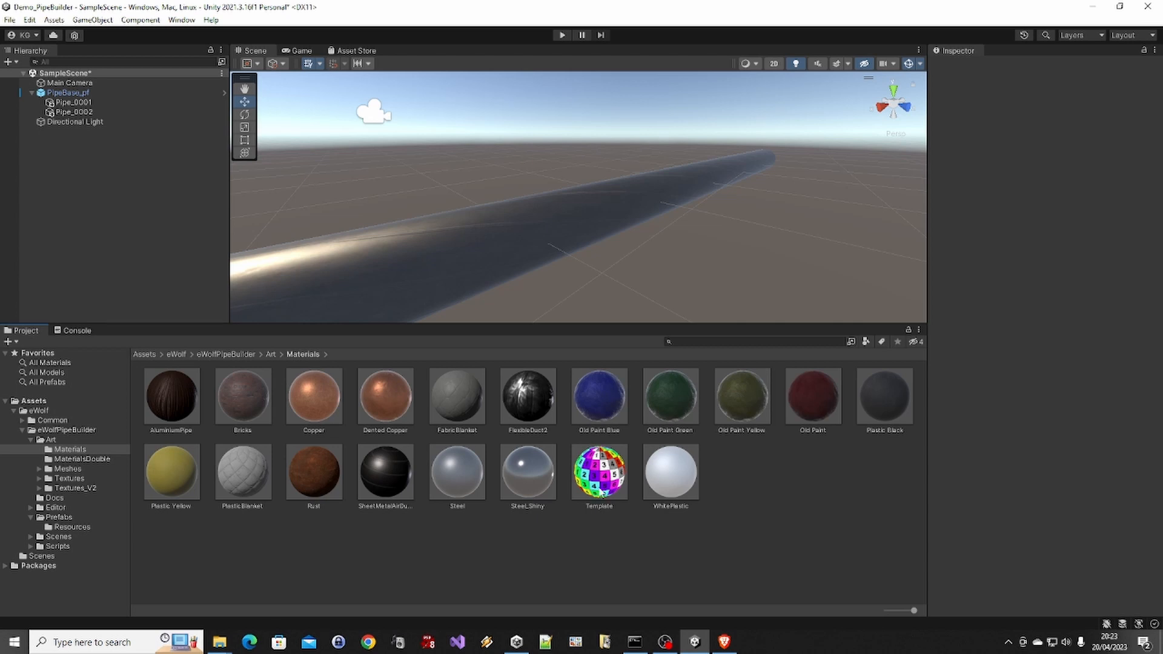
drag(599, 479, 67, 93)
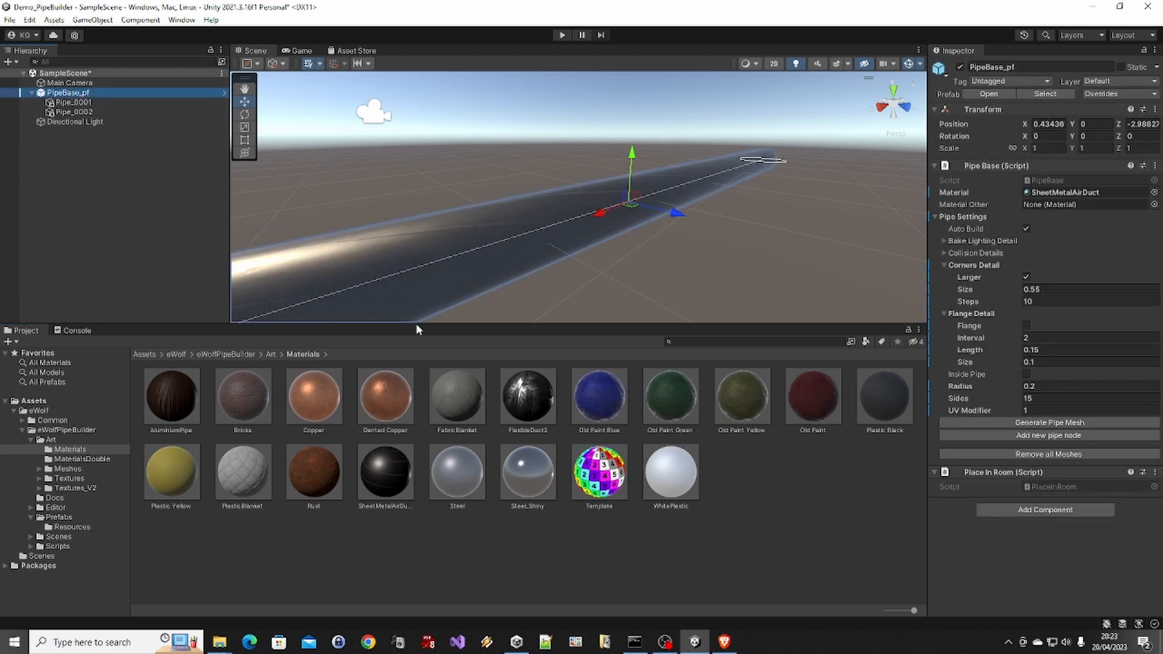
drag(597, 474, 1041, 197)
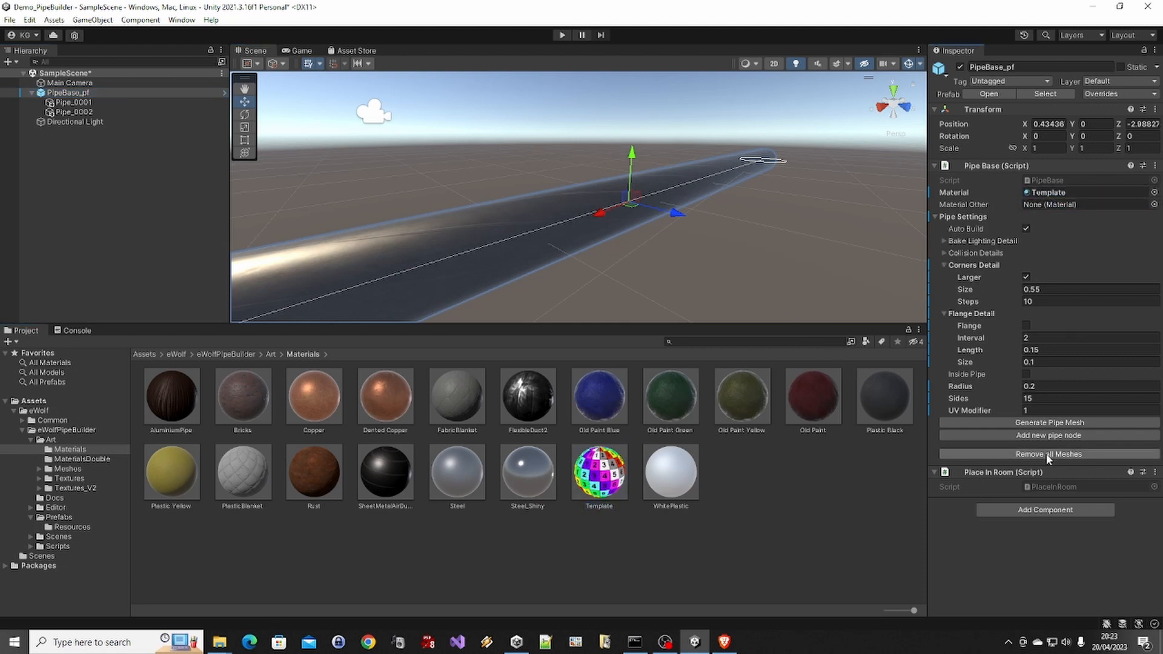
click(1029, 422)
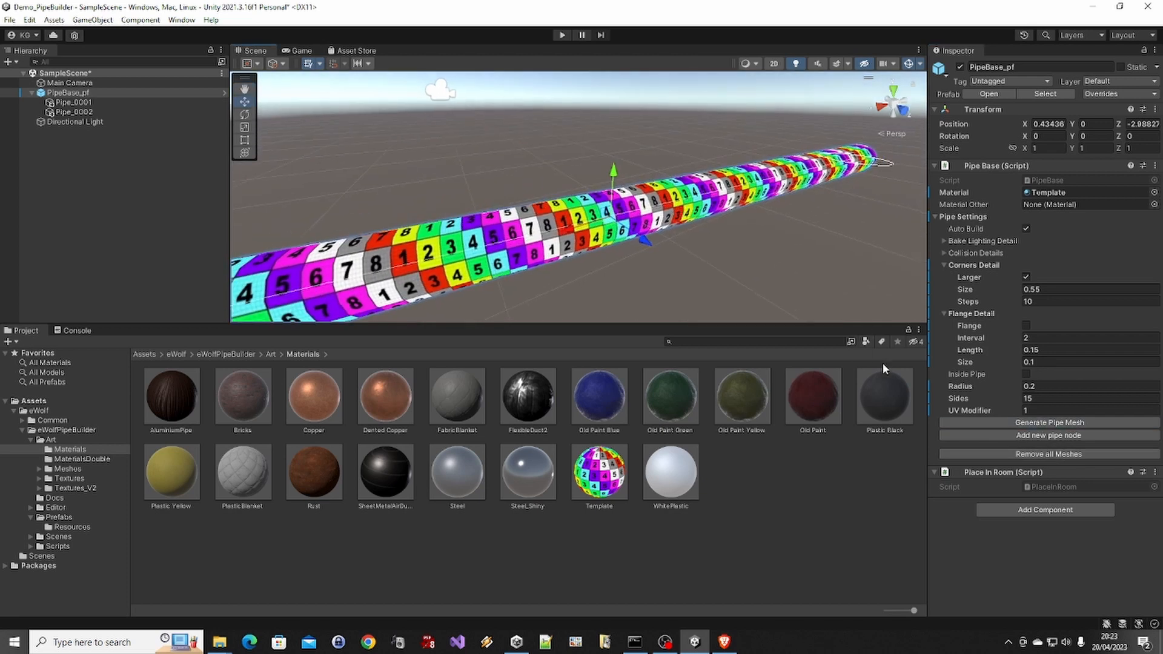
On the Template-textured pipe, set the UV modifier to 0.5 and then to 1, regenerating the mesh each time
click(1044, 411)
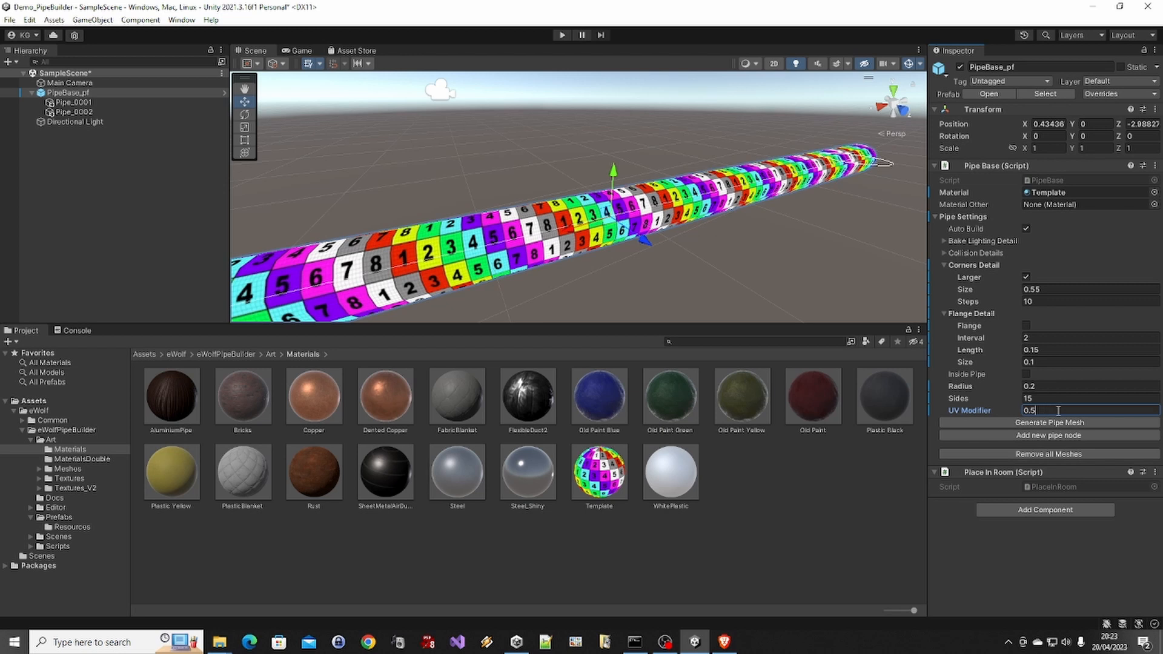
click(1085, 419)
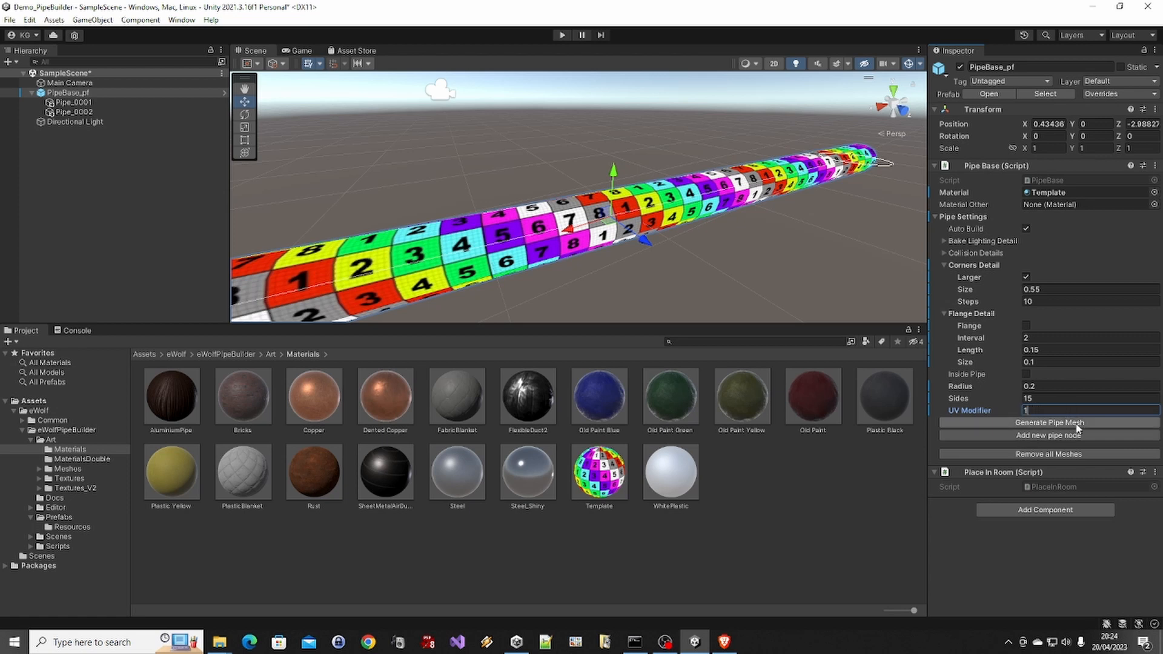
click(1078, 423)
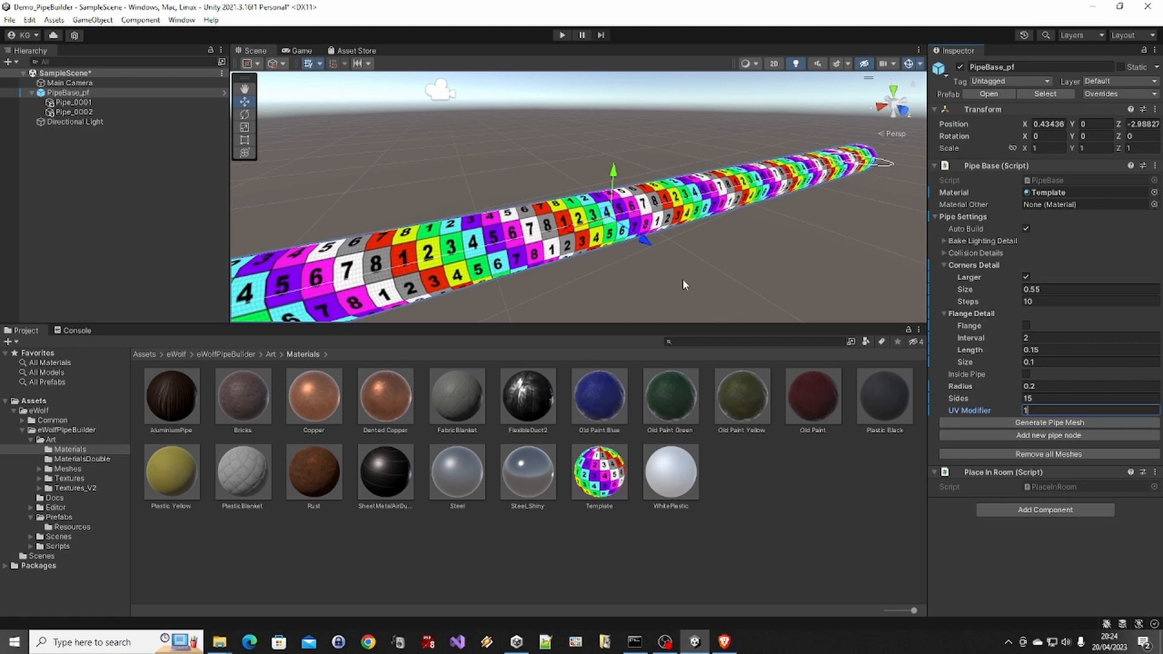
Assign Copper as the main material of PipeBase_pf and regenerate the pipe mesh
click(93, 92)
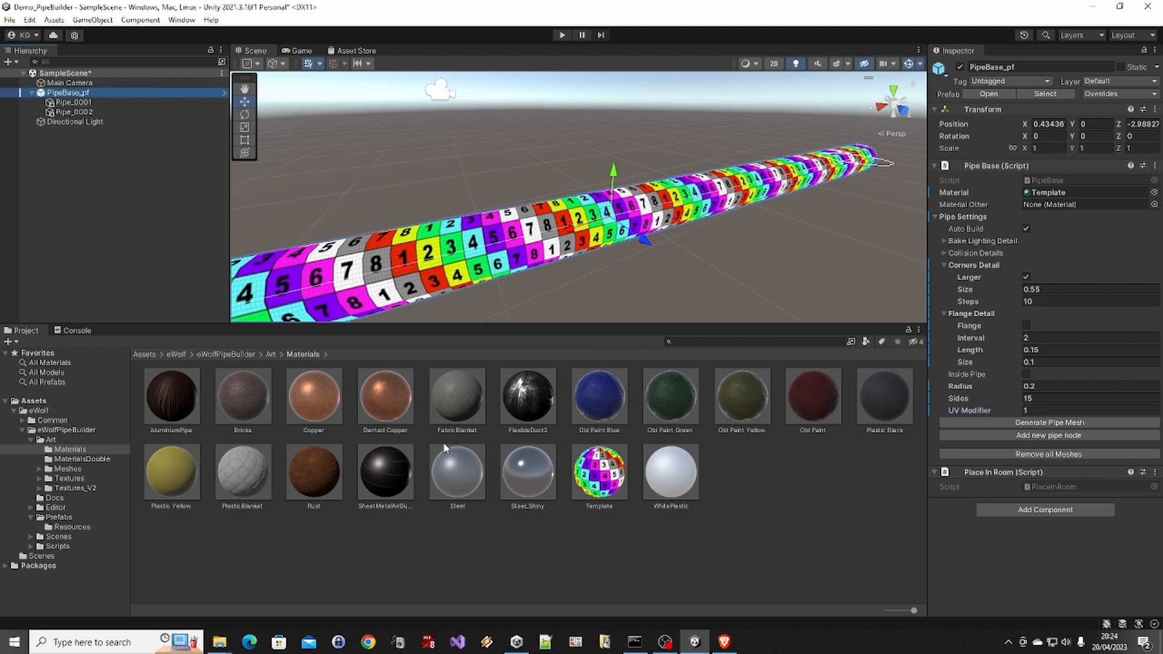
drag(336, 398, 1061, 194)
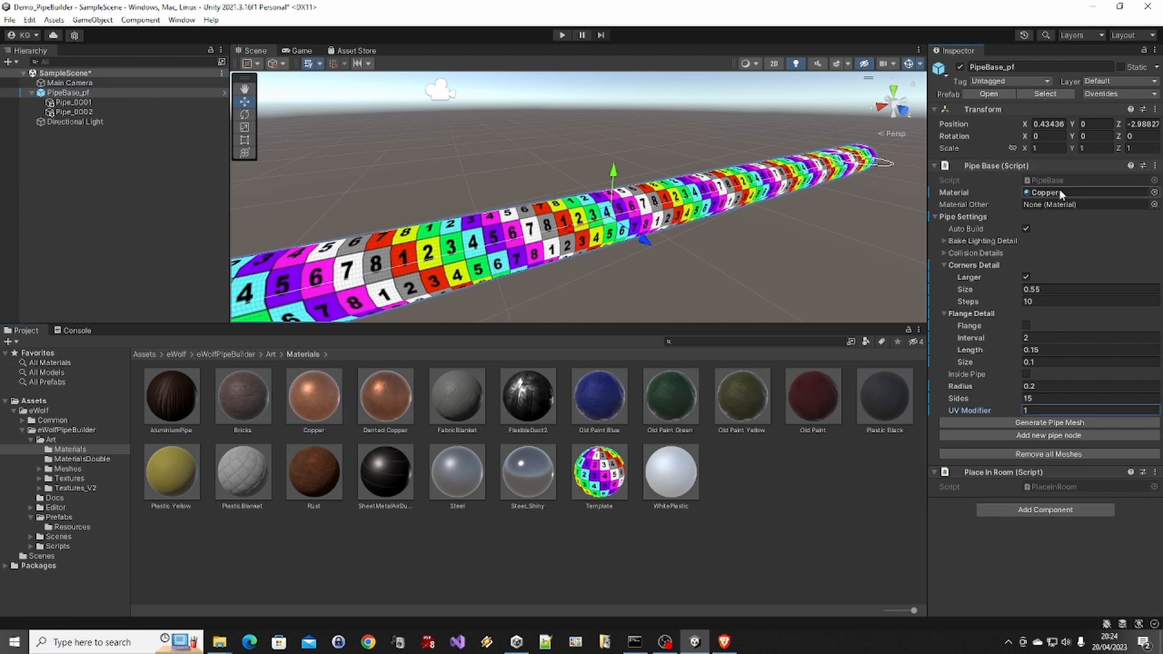
click(1061, 422)
click(631, 269)
alt+drag(680, 181, 618, 192)
Insert a node between Pipe_0001 and Pipe_0002 of the copper pipe
click(575, 231)
key(f)
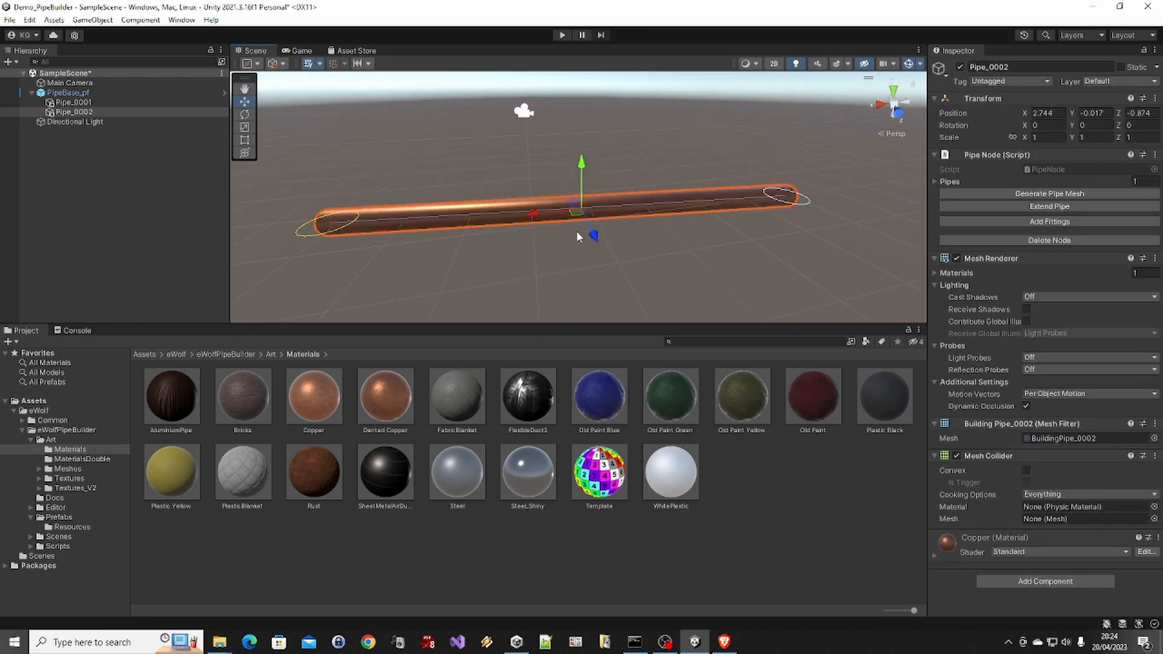
ctrl+click(101, 103)
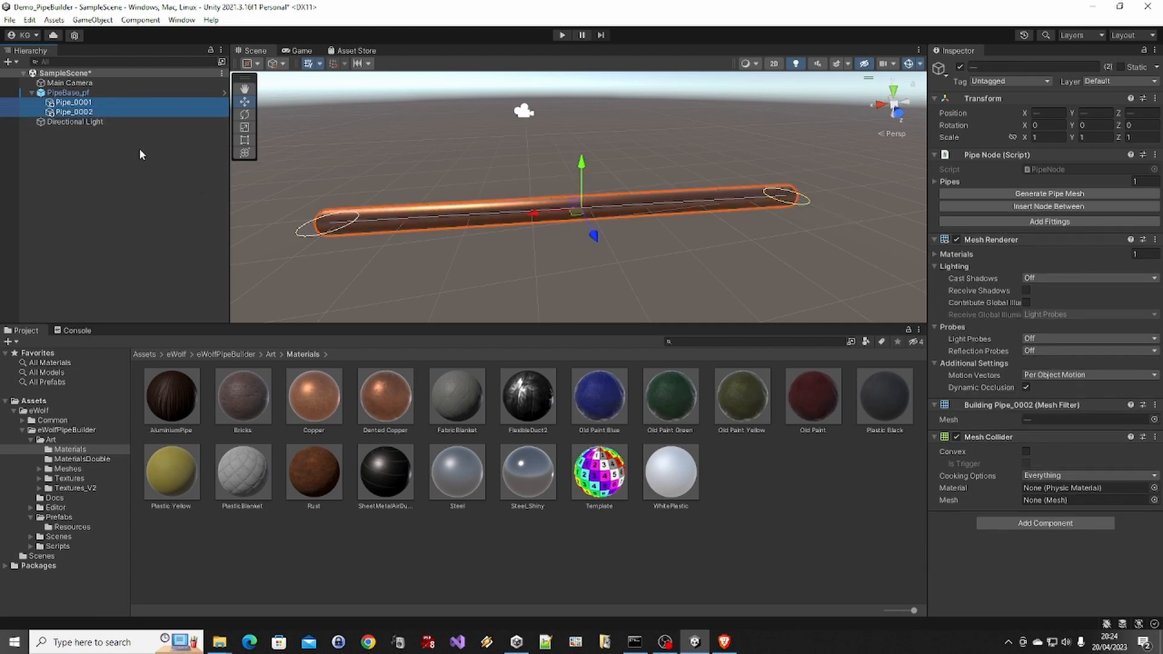
click(1009, 206)
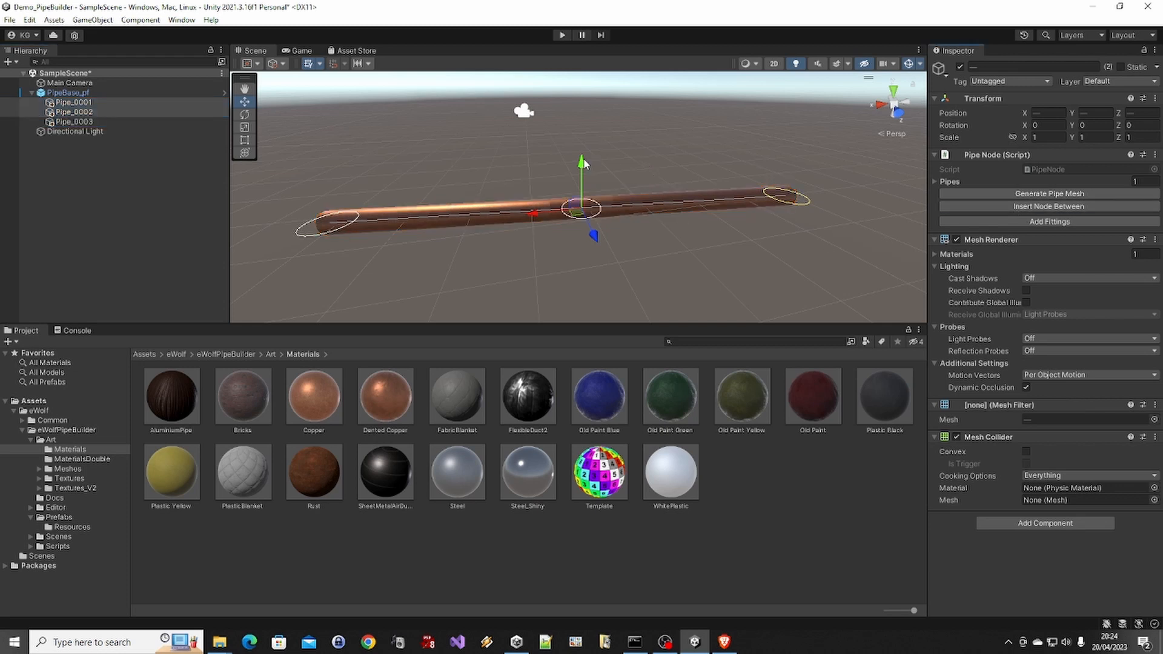
Move the two end nodes down together and undo that move
drag(583, 165, 592, 250)
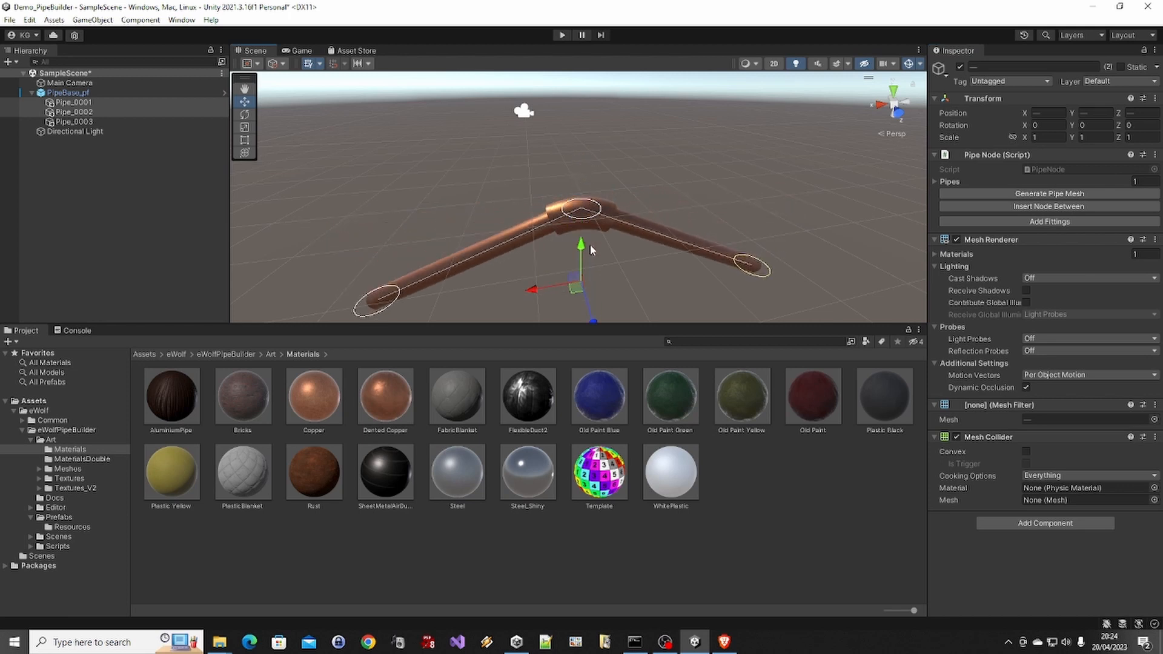
key(ctrl+z)
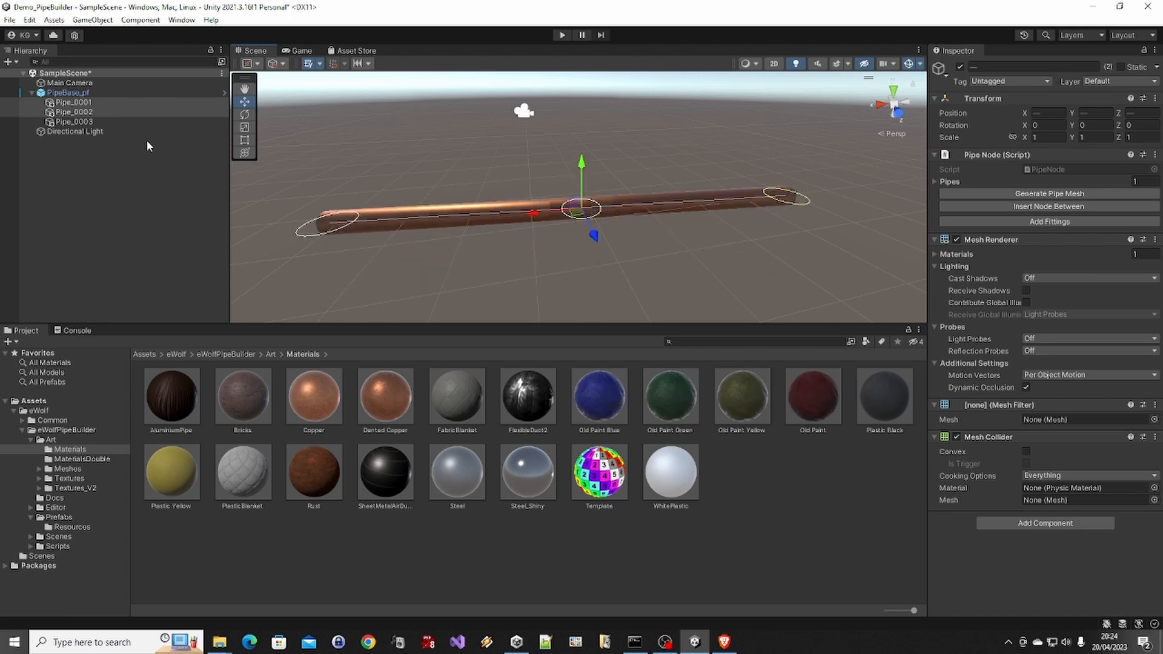
Move only the inserted middle node vertically, and delete that node from the pipe
click(109, 122)
drag(588, 167, 583, 92)
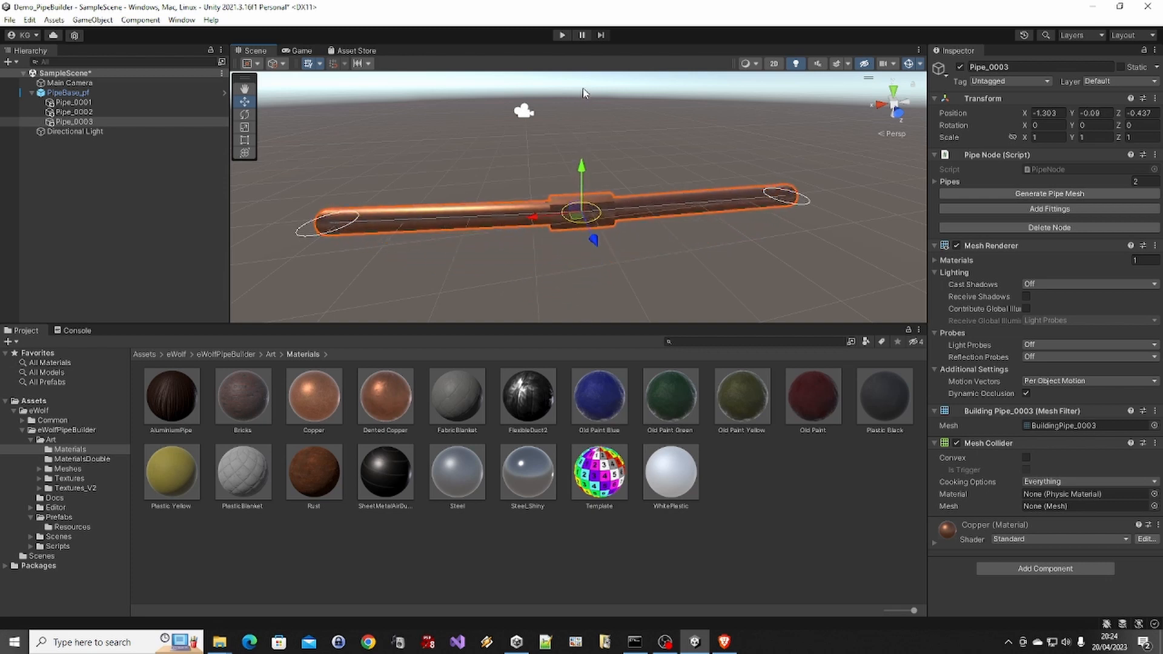
click(1020, 227)
click(575, 205)
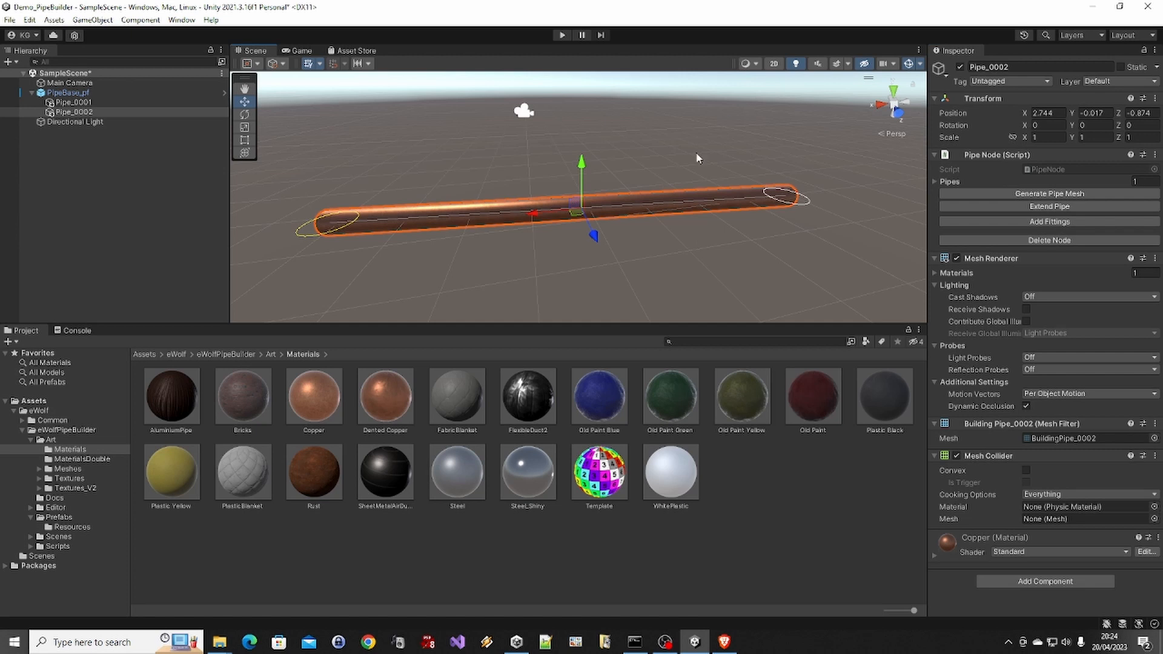
alt+drag(574, 206, 615, 214)
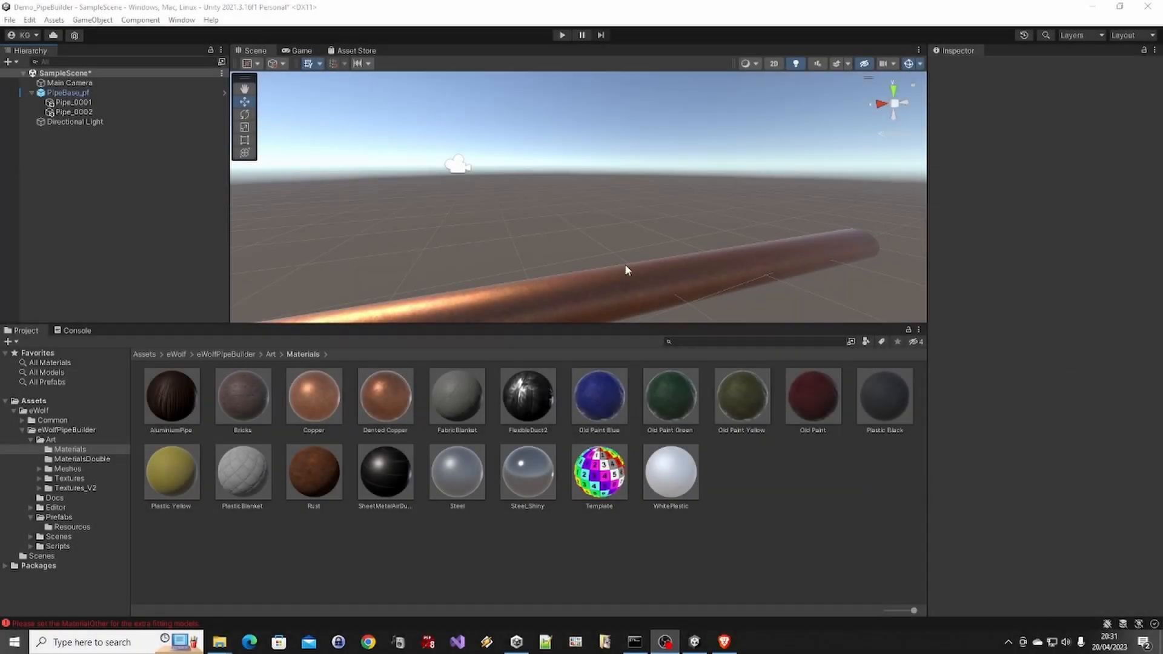
Add a fitting to the copper pipe between Pipe_0001 and Pipe_0002
scroll(416, 246, down, 3)
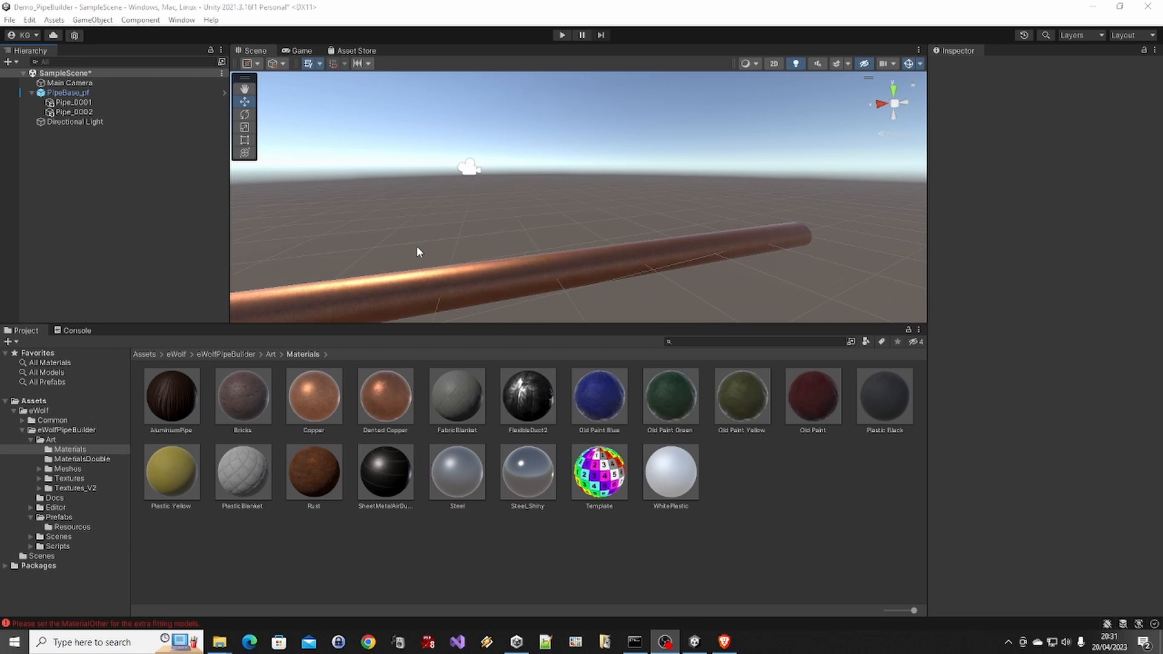
click(452, 287)
scroll(466, 285, down, 1)
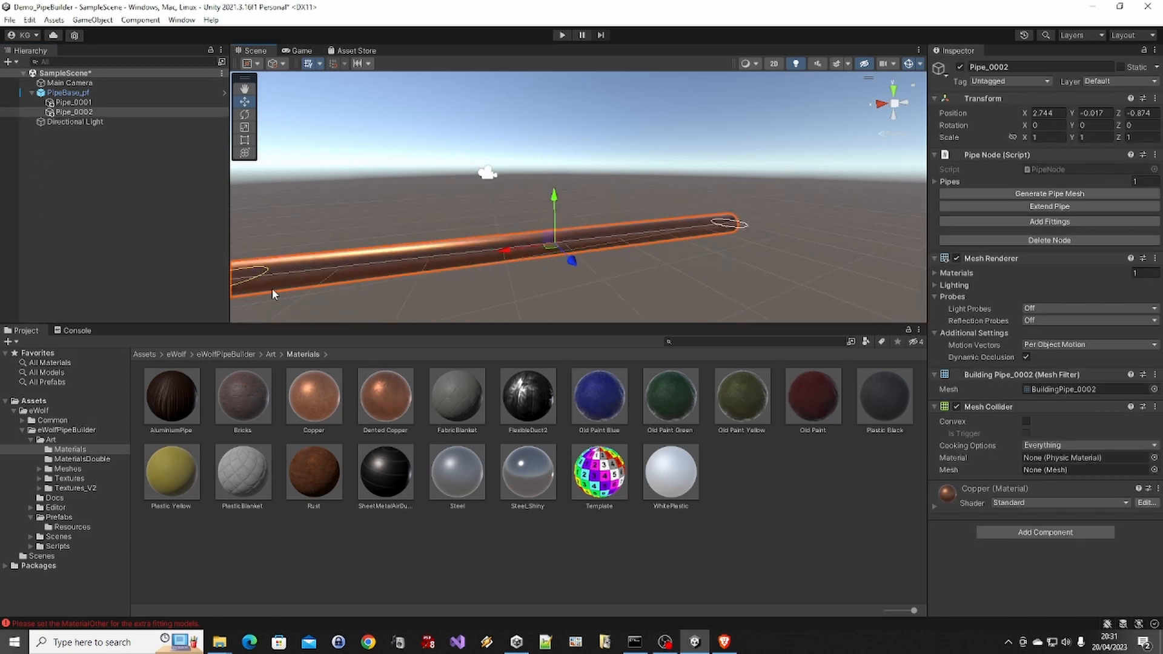
scroll(274, 288, down, 1)
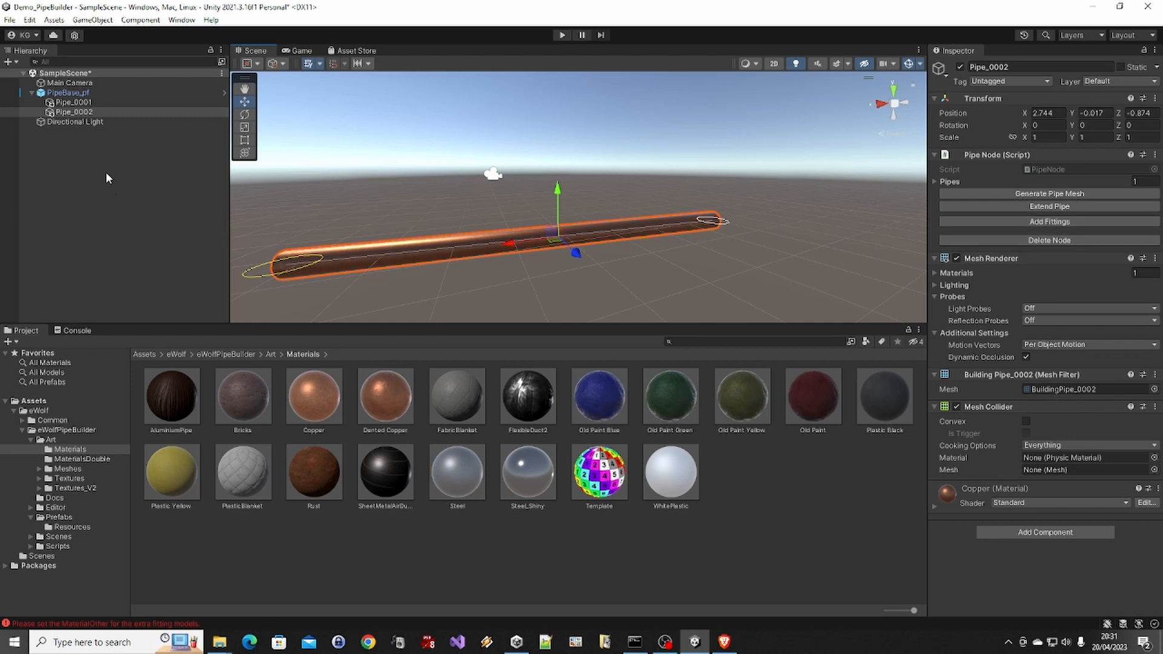
click(73, 102)
shift+click(73, 113)
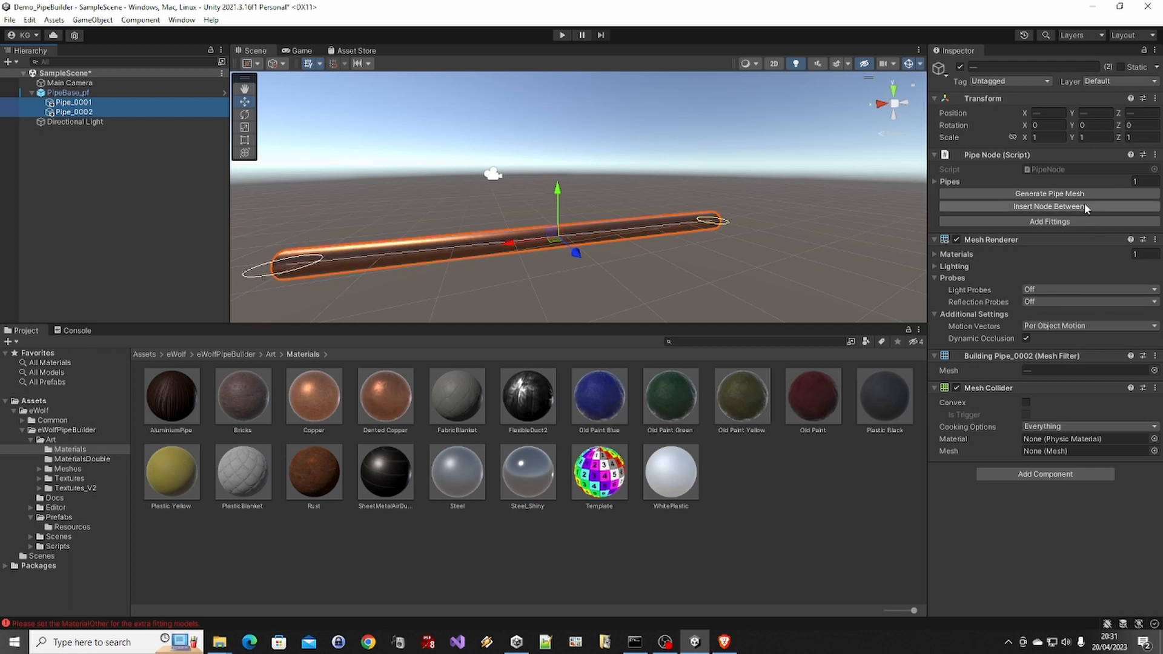
click(1061, 222)
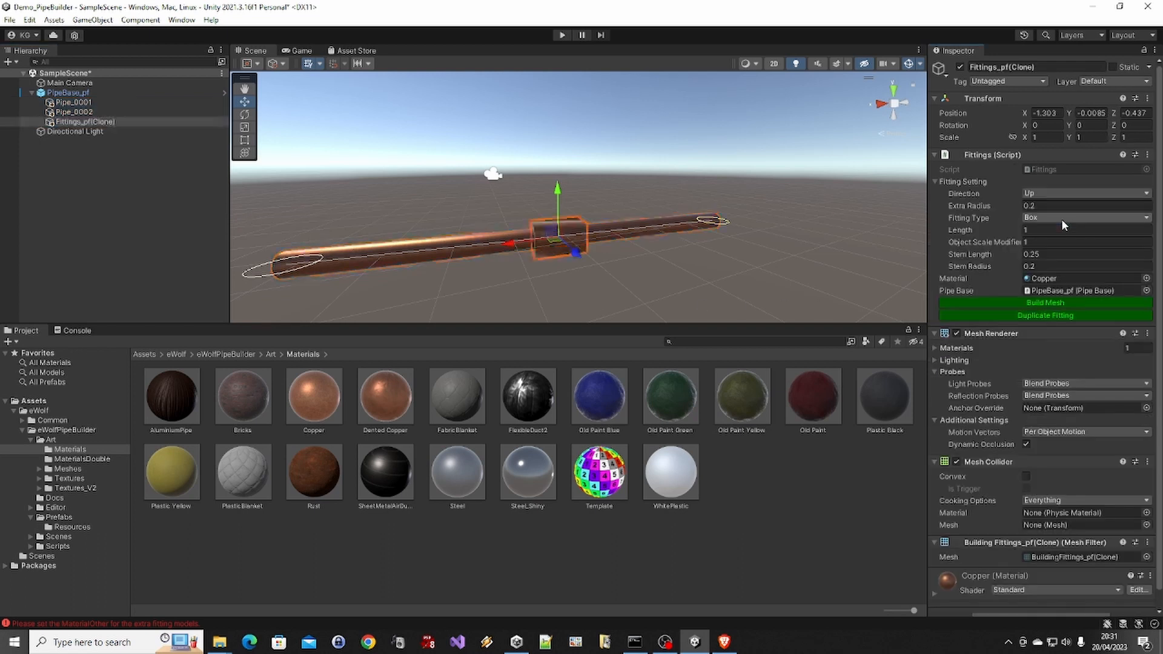
Set the new fitting's type to Flange and build its mesh
alt+drag(558, 227, 657, 223)
key(f)
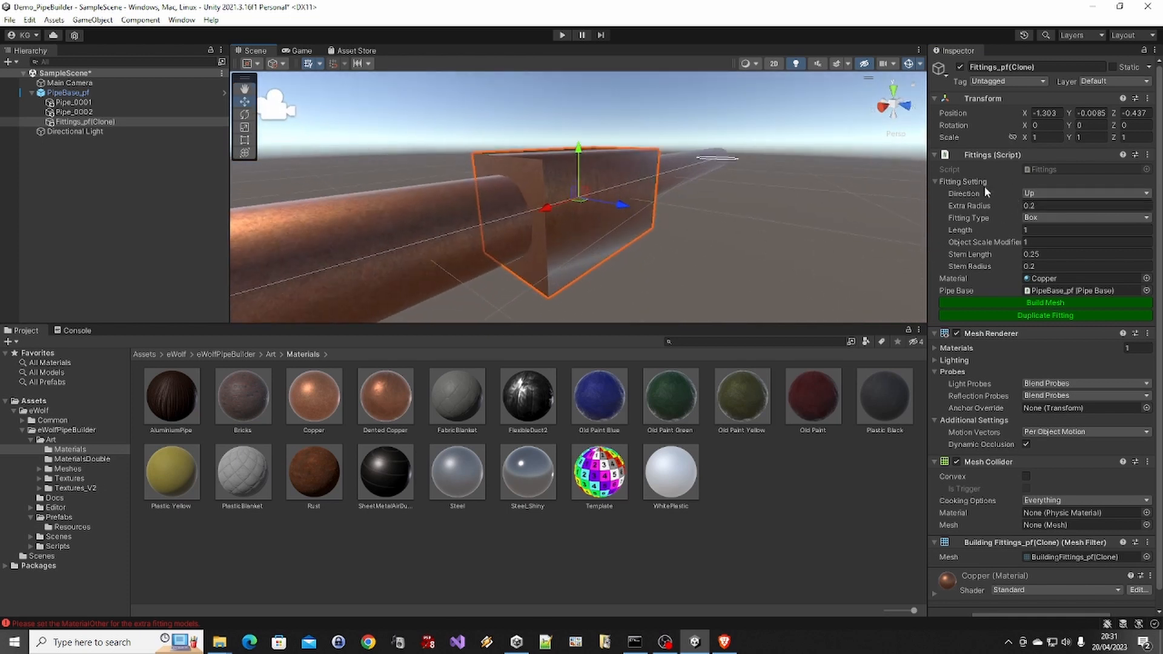
click(1045, 216)
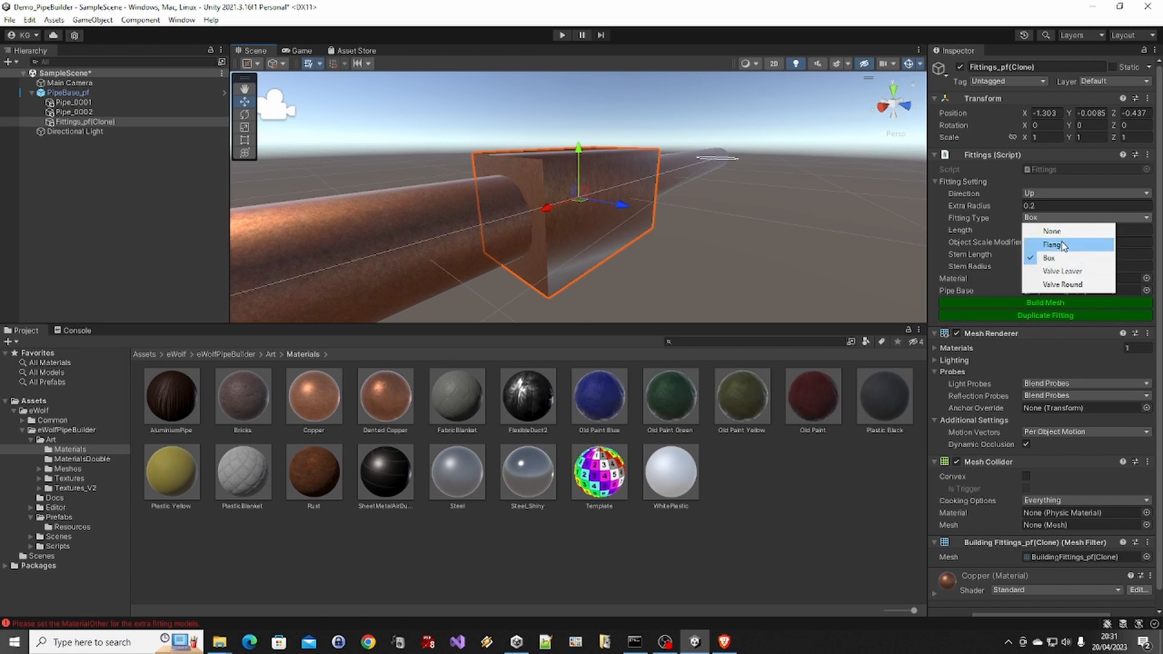
click(428, 219)
alt+drag(694, 197, 606, 221)
click(1037, 219)
click(1045, 241)
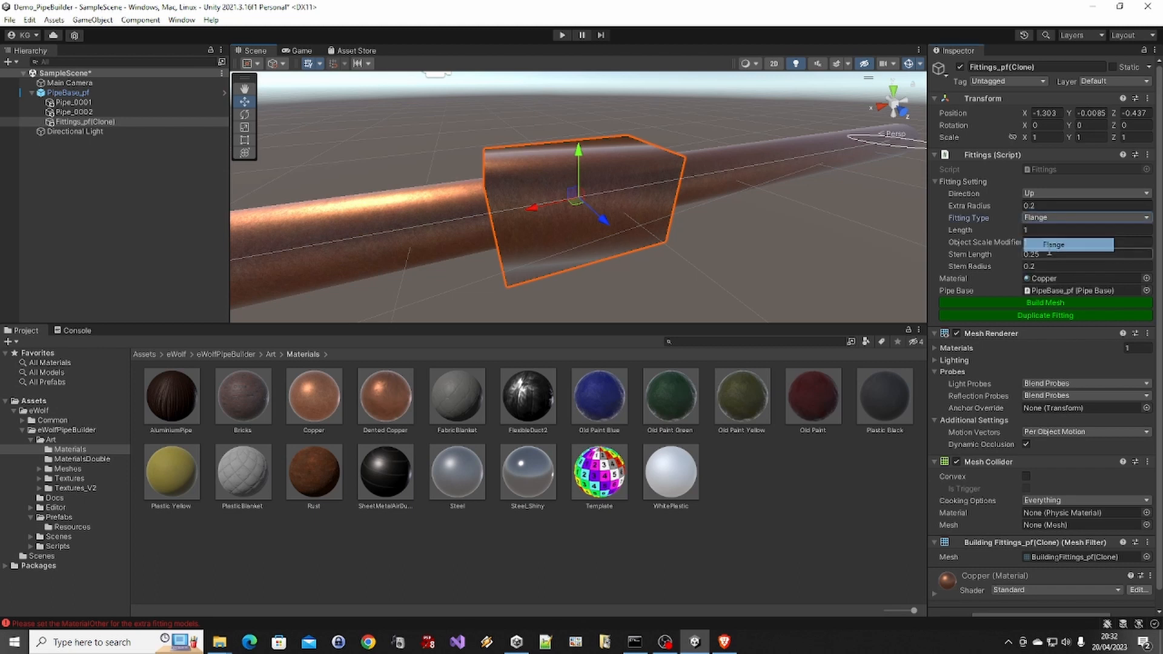
click(1042, 303)
Slide the flange fitting back and forth along the pipe, leaving it at about X -1.6
scroll(576, 229, down, 2)
alt+drag(576, 229, 297, 249)
scroll(517, 239, down, 4)
scroll(518, 239, down, 1)
scroll(416, 267, down, 4)
scroll(424, 257, down, 3)
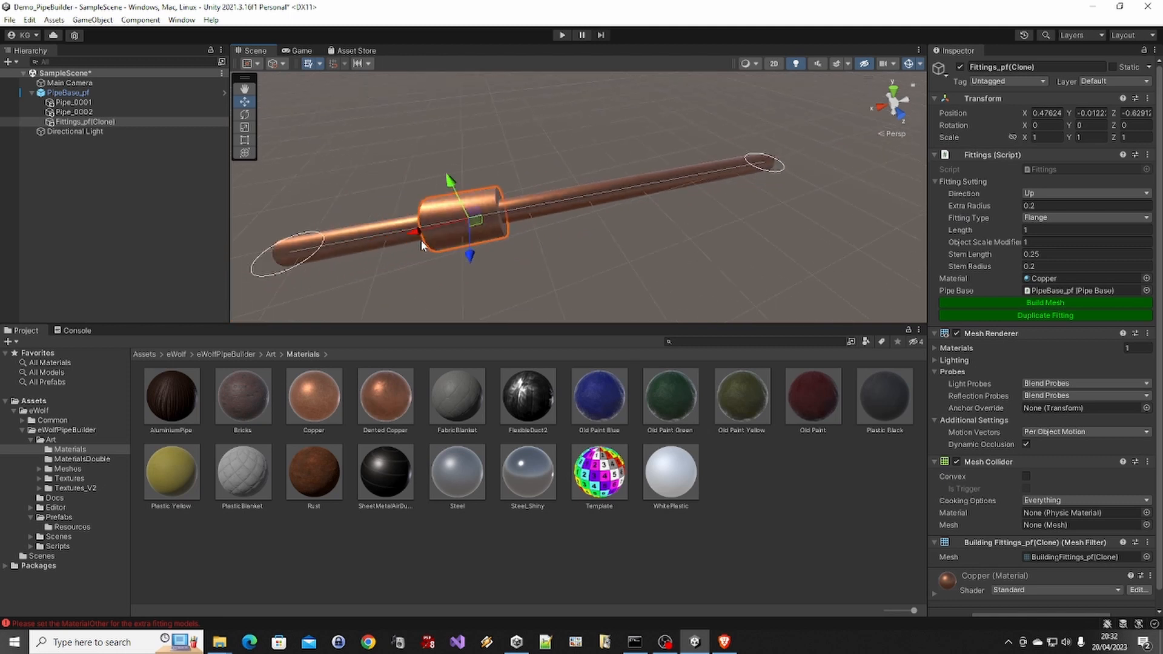
alt+drag(423, 244, 848, 136)
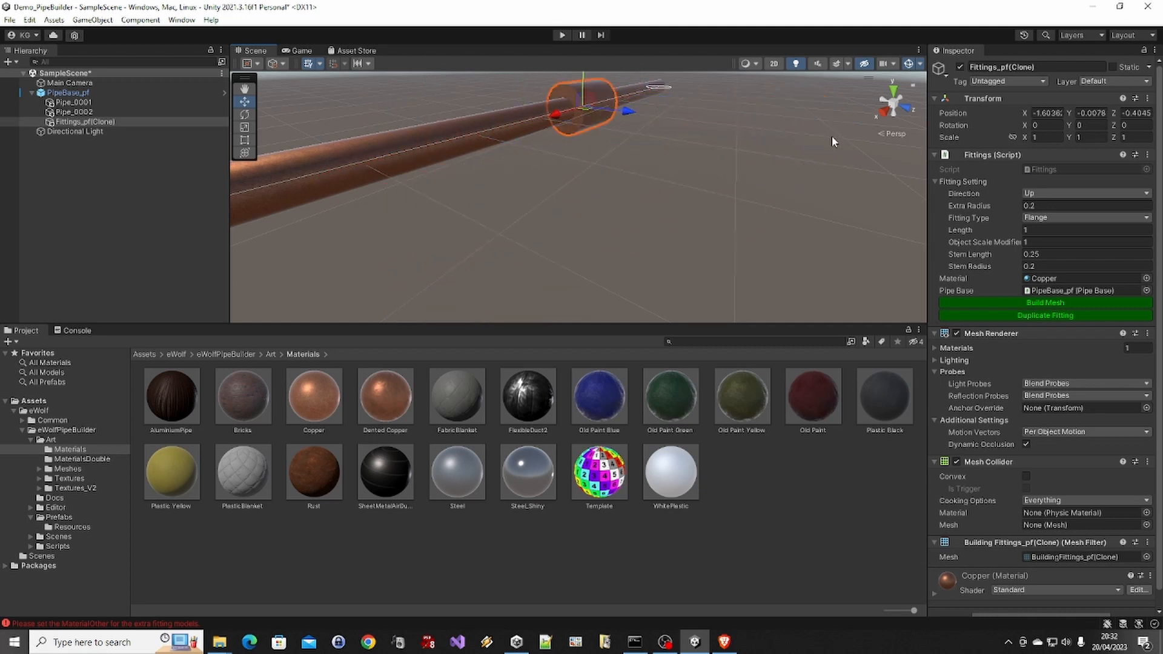
scroll(642, 154, down, 4)
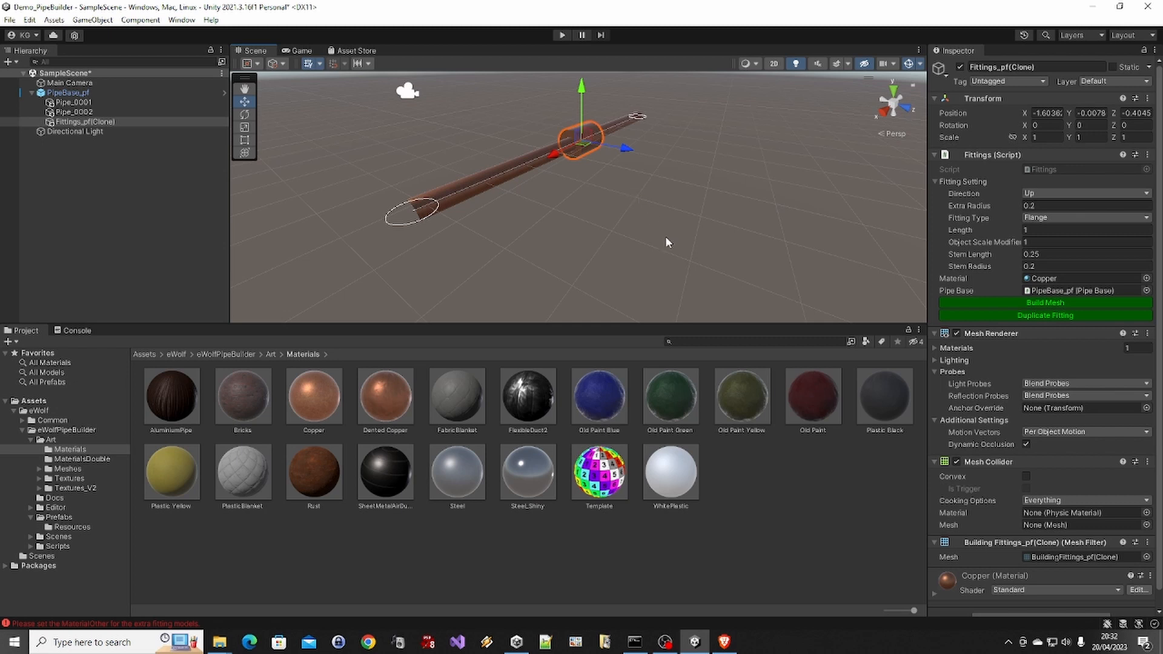
alt+drag(678, 151, 644, 125)
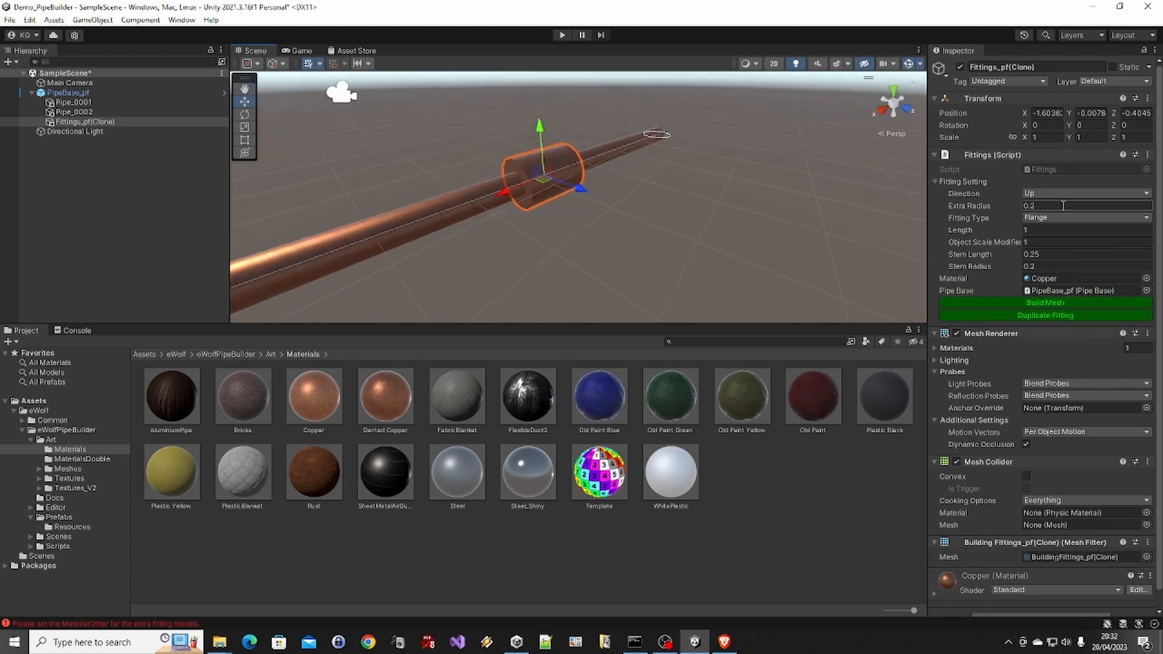
On the flange fitting, test a length of 2 and a larger extra radius, rebuild the mesh, and restore length 1 and extra radius 0.2
click(1053, 229)
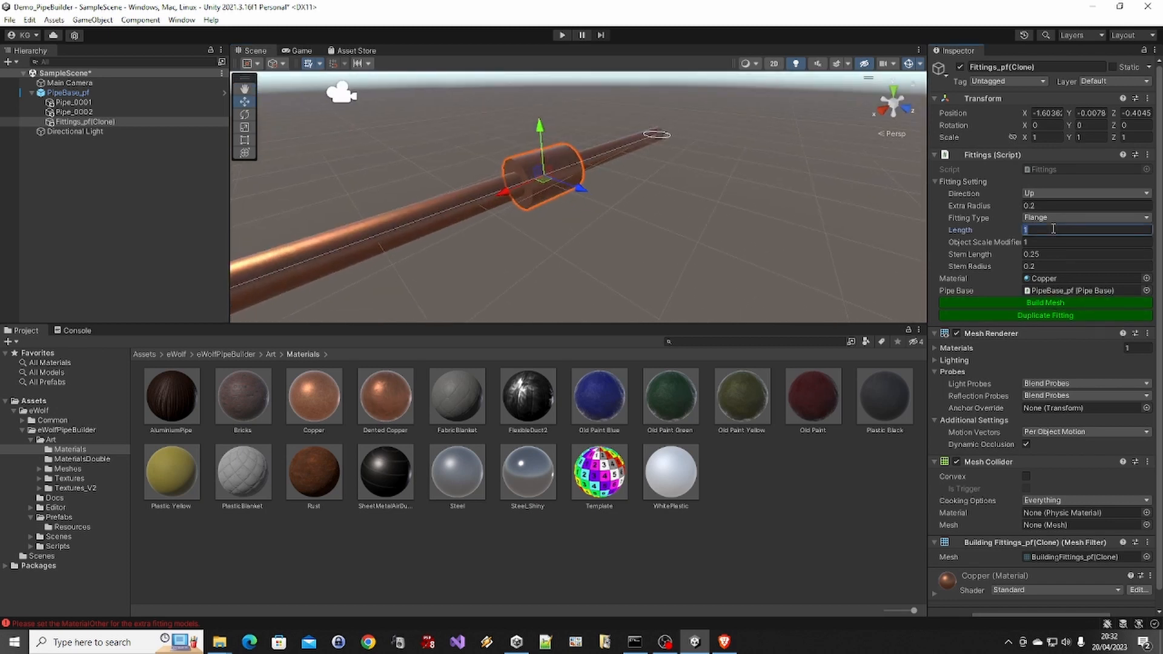
text(2)
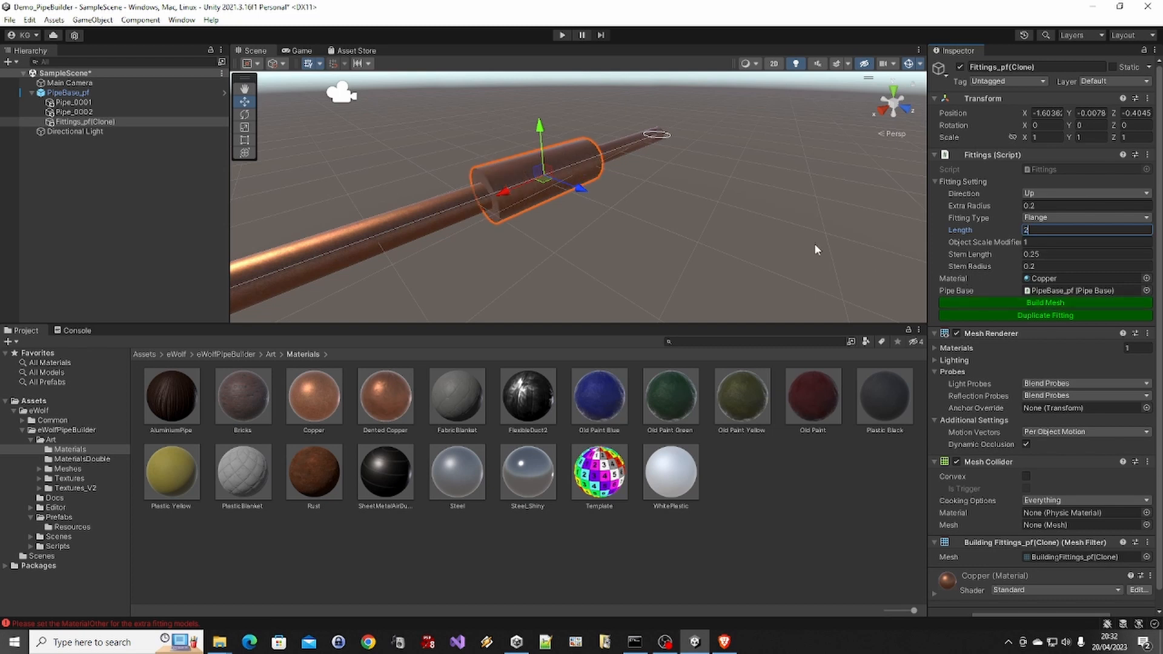
click(1054, 206)
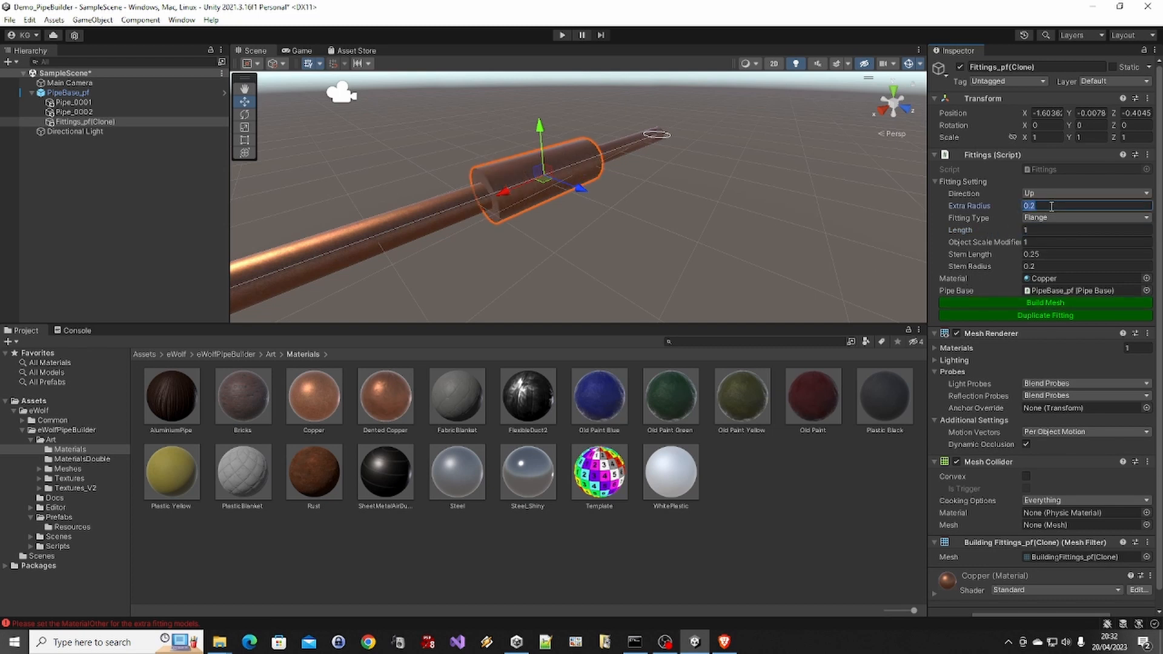
text(0.)
click(1069, 301)
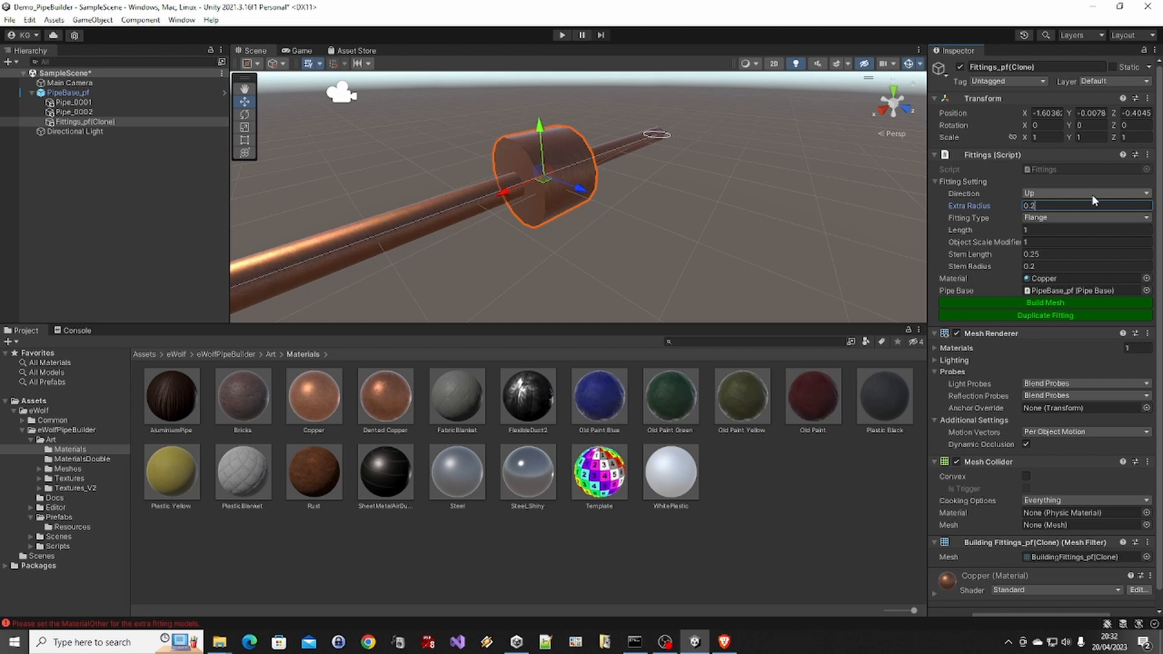
click(1087, 302)
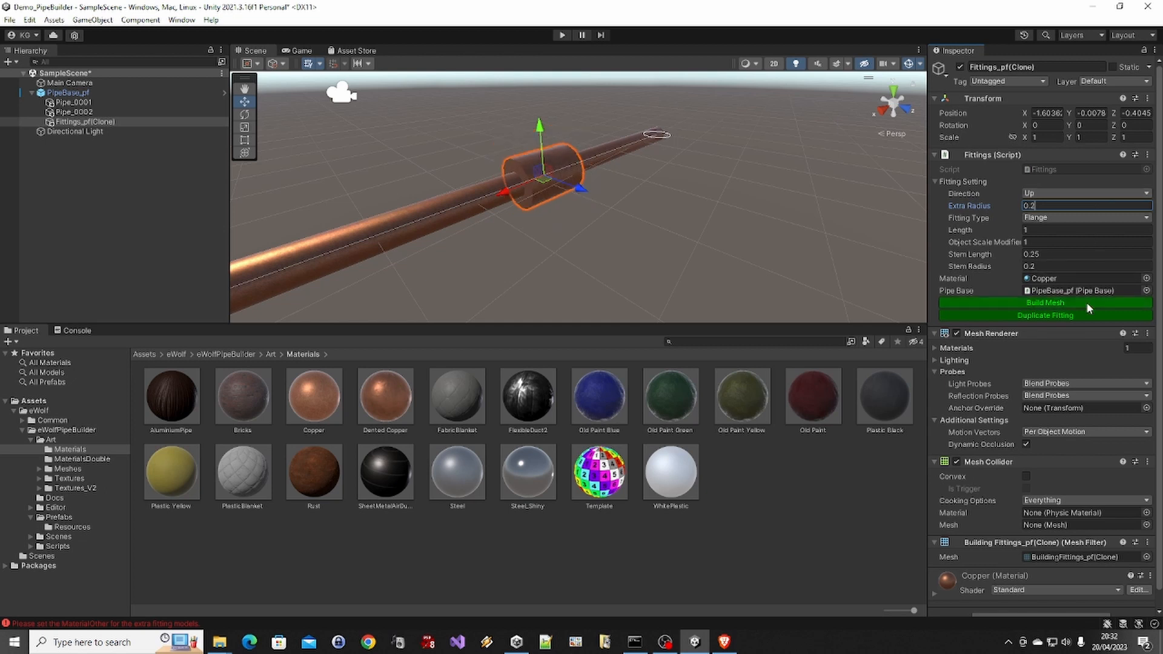
Set the fitting's type to Valve Round, build its mesh and inspect the valve wheel
click(619, 247)
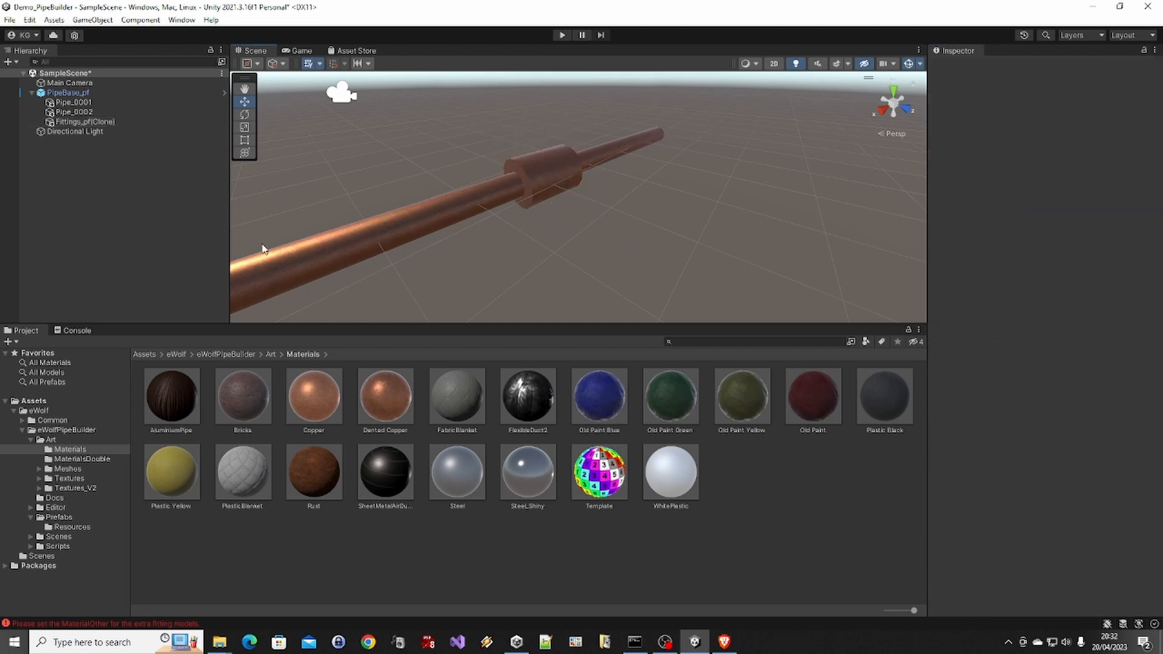
click(573, 162)
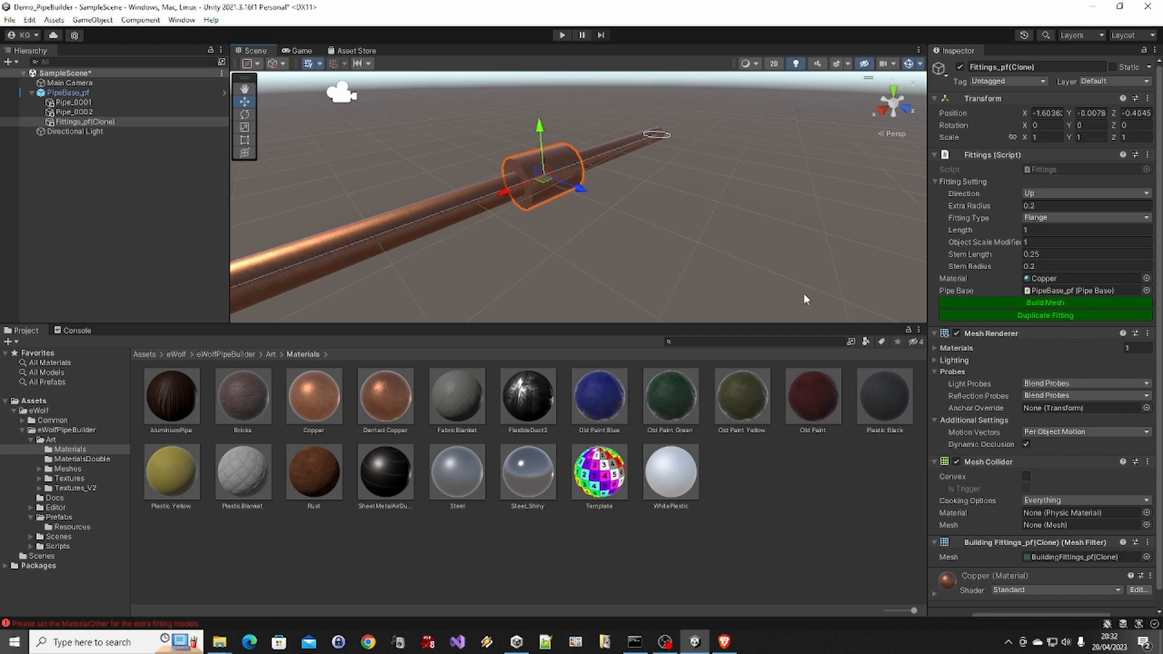
click(1082, 217)
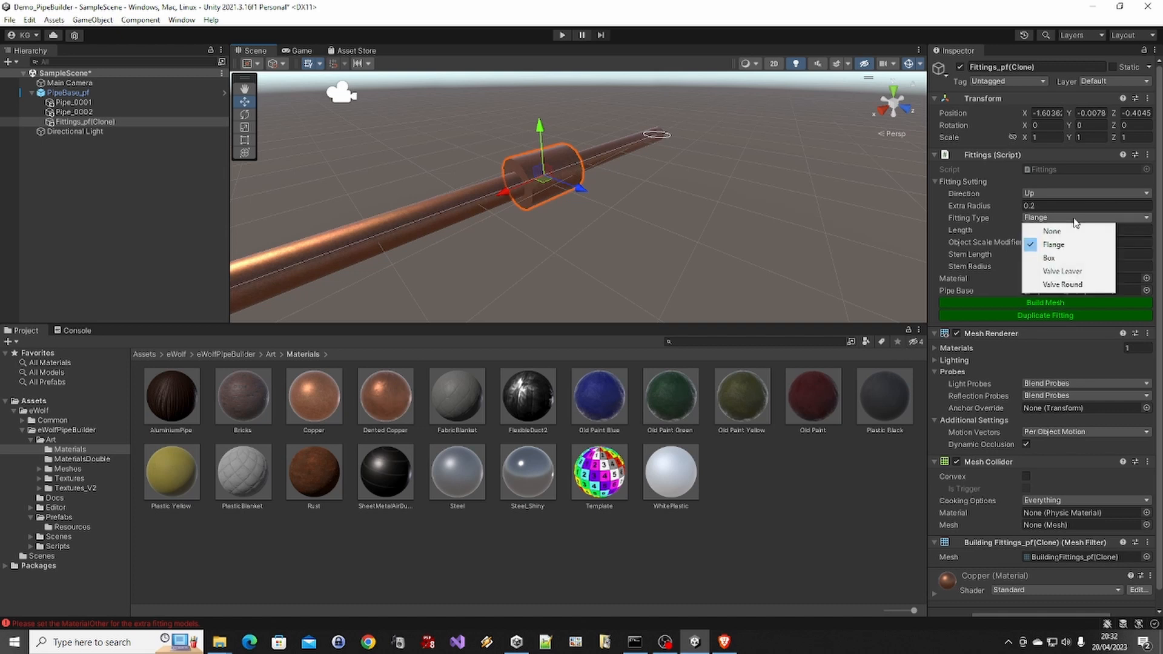
click(1088, 286)
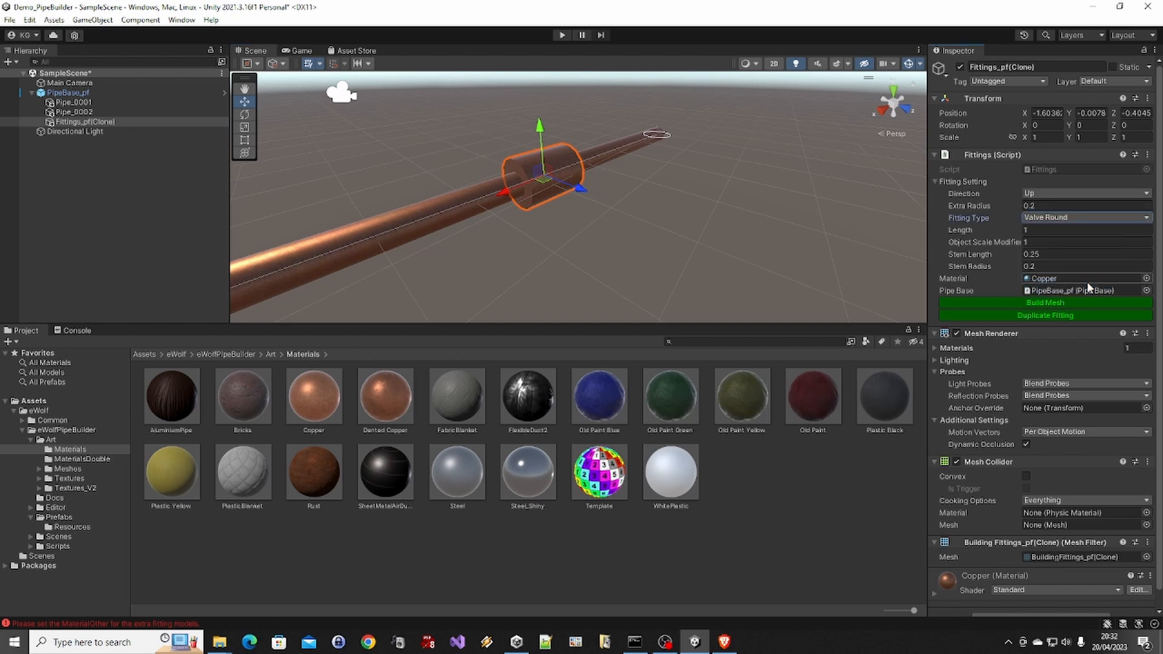
click(1054, 305)
alt+drag(631, 187, 611, 254)
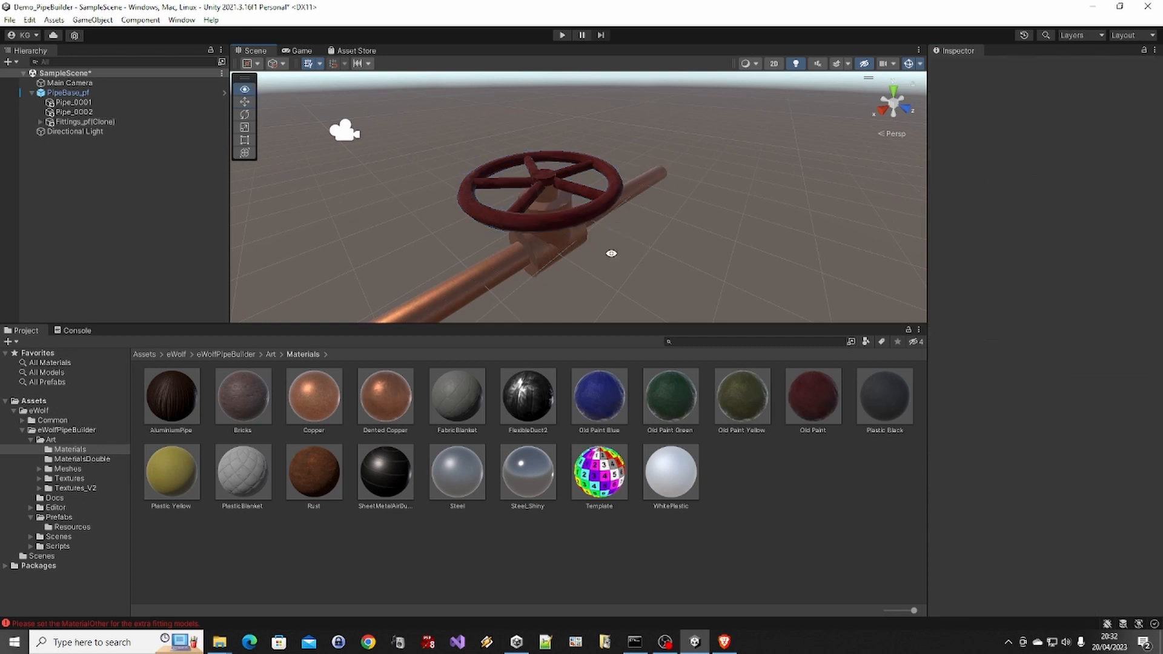
mouse_move(641, 208)
alt+mouse_down()
mouse_move(550, 344)
mouse_move(731, 136)
mouse_move(581, 182)
alt+mouse_up()
click(597, 187)
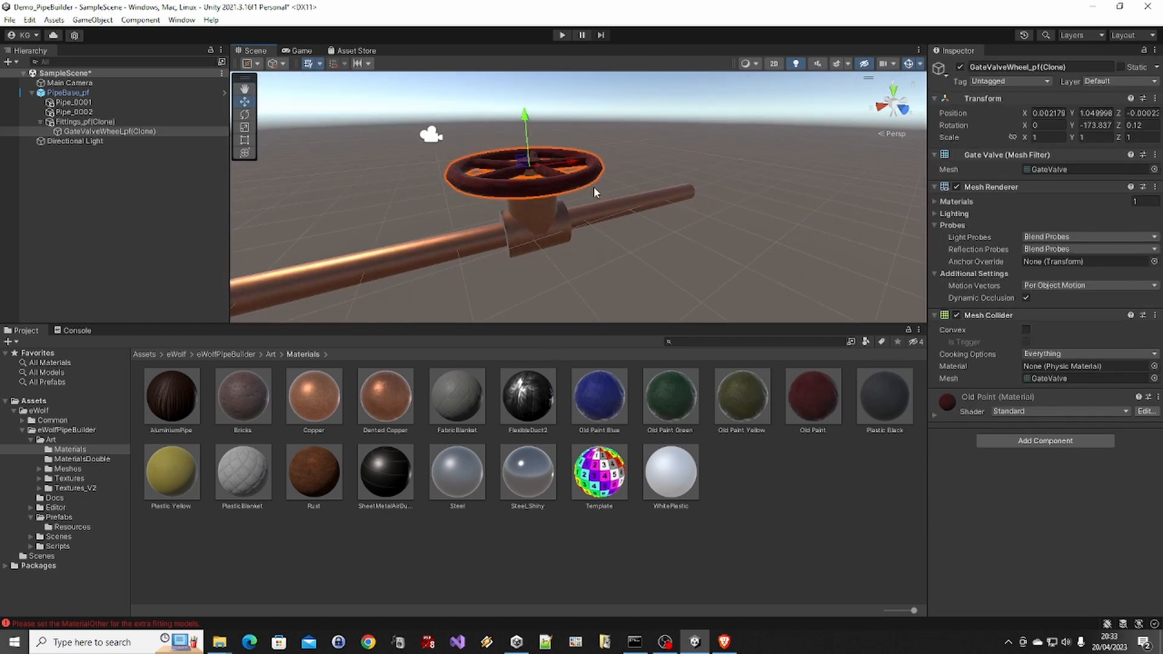
Assign Old Paint Blue as the other material of PipeBase_pf, regenerate the pipe mesh and check the valve wheel
click(566, 195)
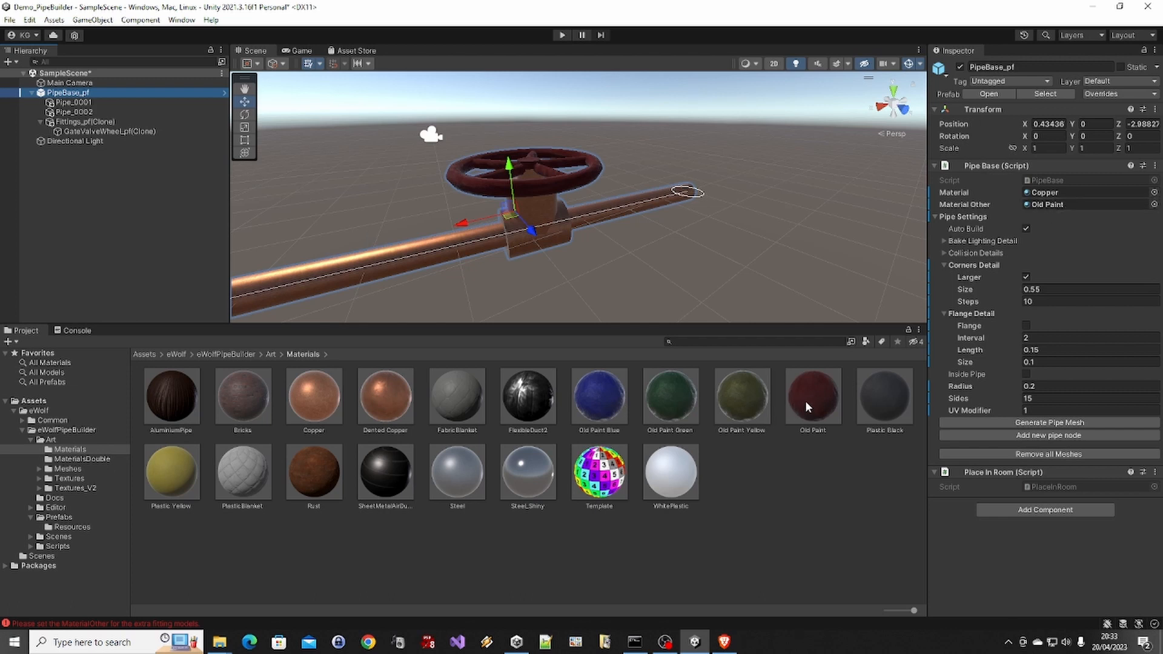
drag(626, 403, 1055, 210)
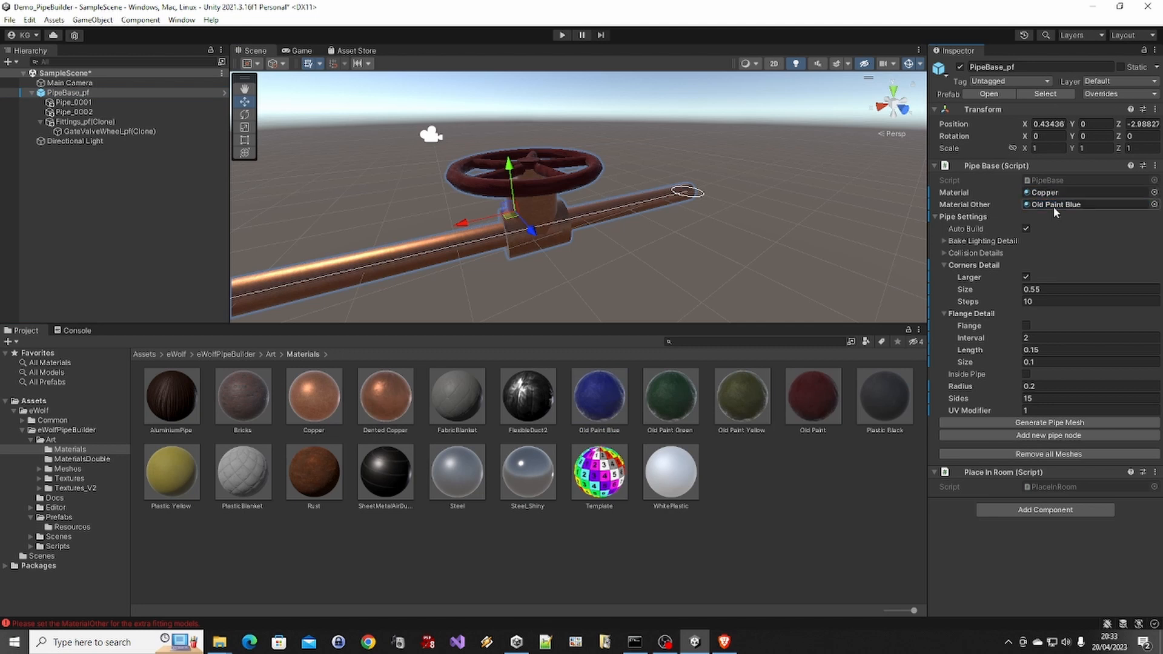
click(1011, 424)
click(530, 259)
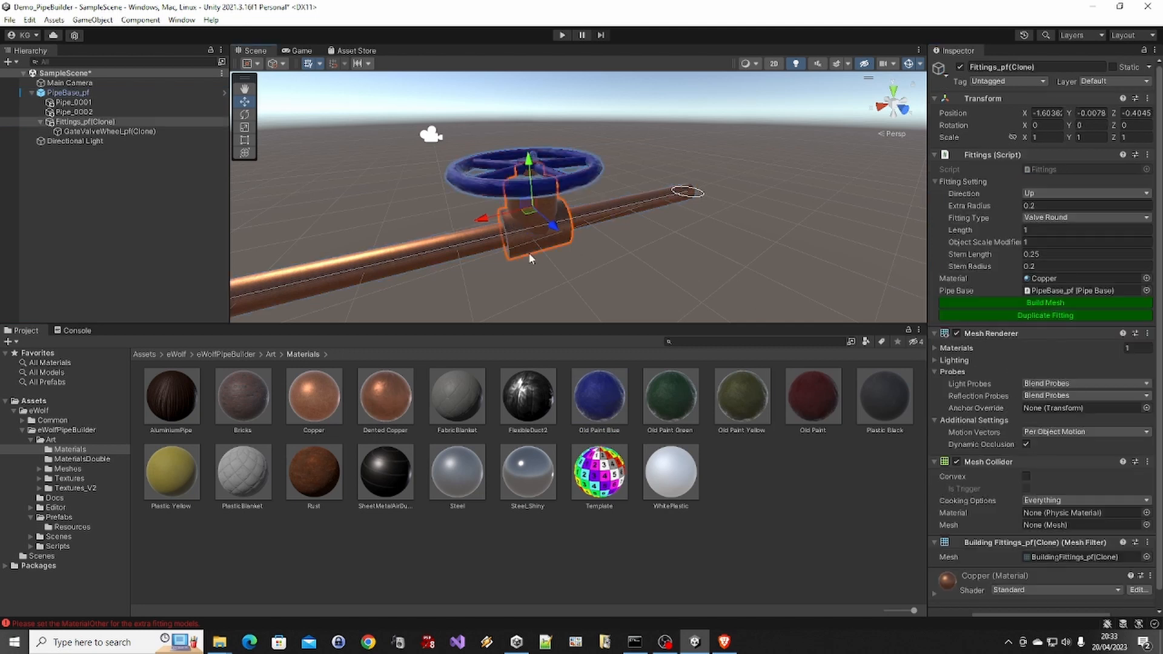
click(572, 181)
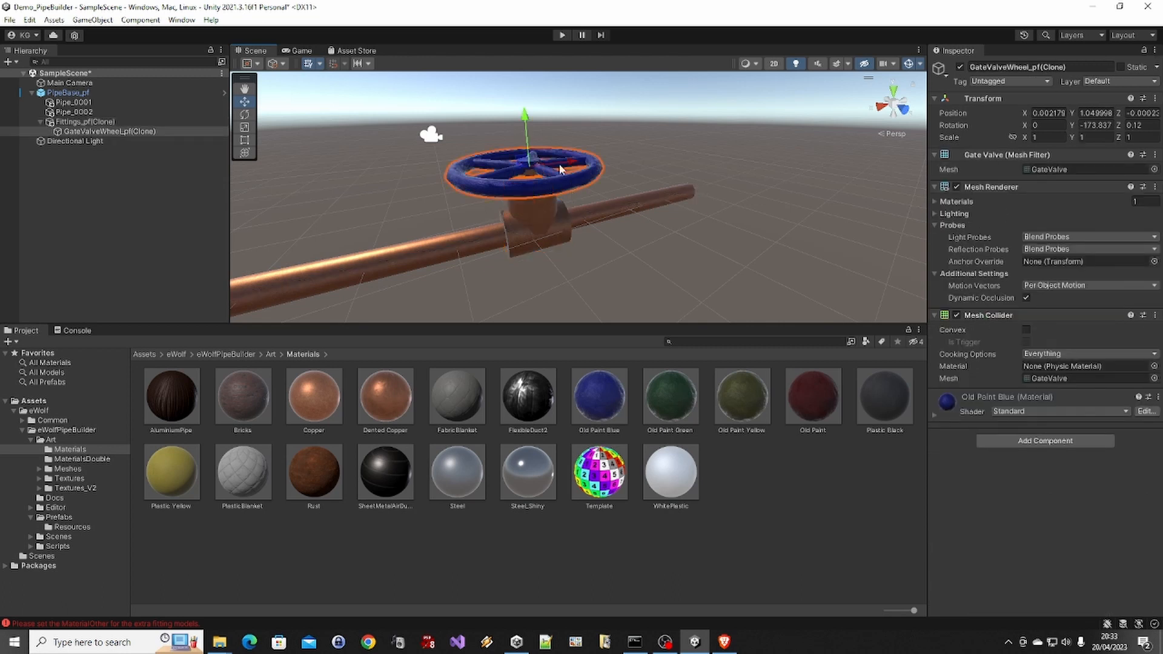
On the round valve fitting, test an object scale modifier of 0.5, rebuild the mesh, and restore the modifier to 1
mouse_move(558, 164)
alt+mouse_down()
mouse_move(691, 226)
mouse_move(553, 195)
mouse_move(551, 184)
alt+mouse_up()
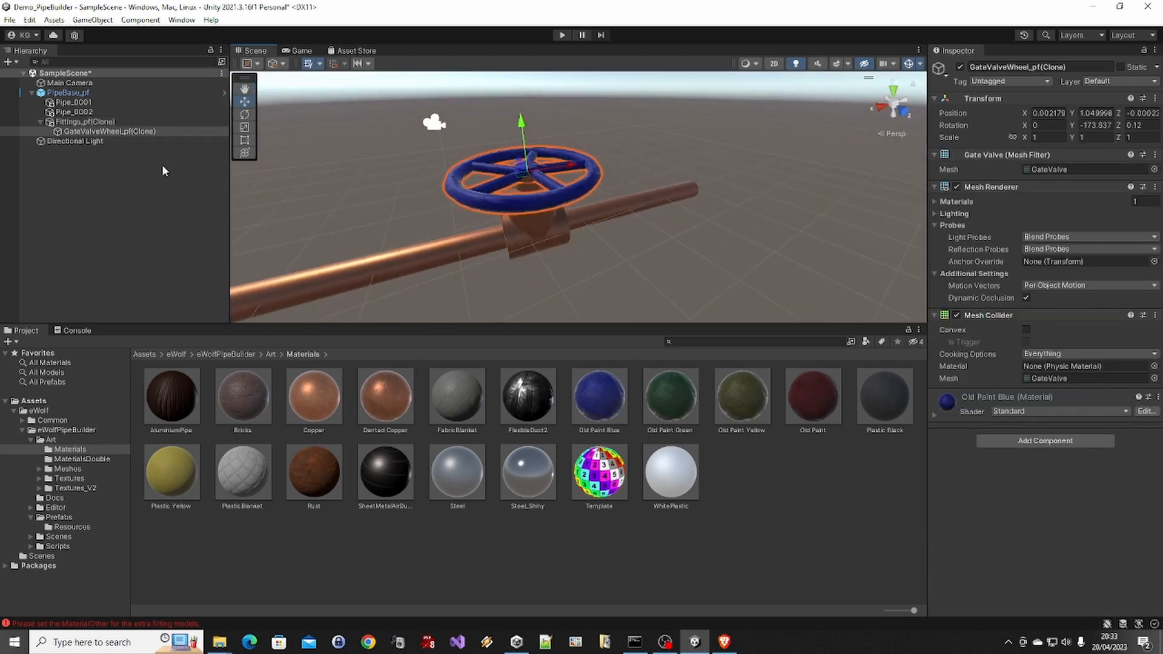
click(109, 122)
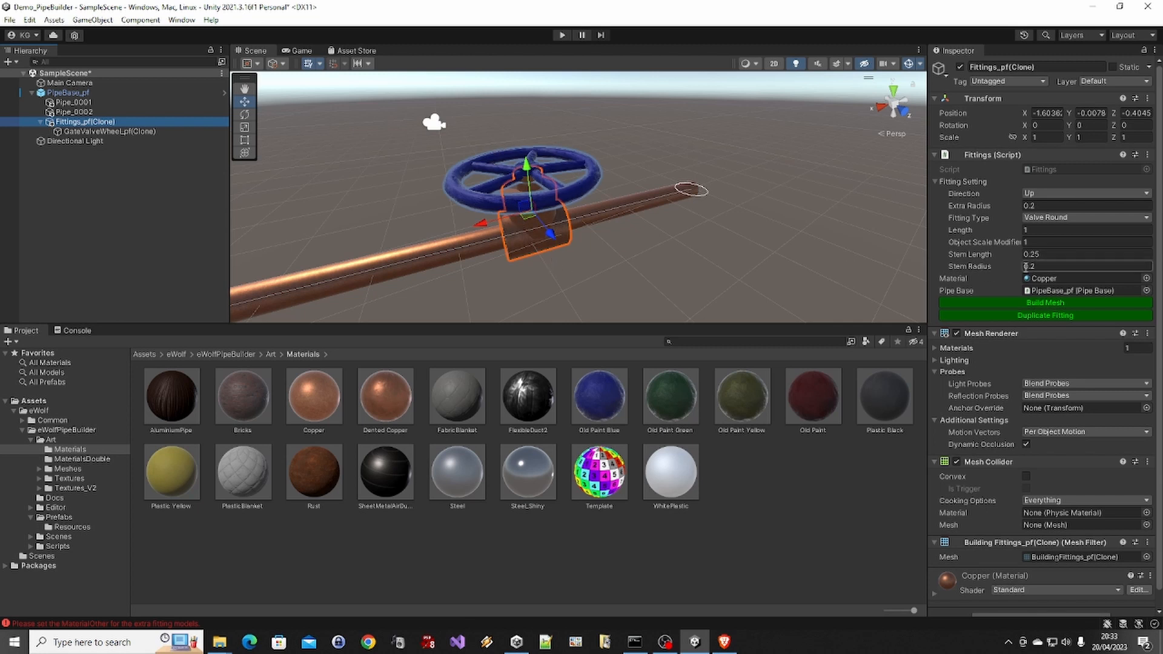
click(969, 242)
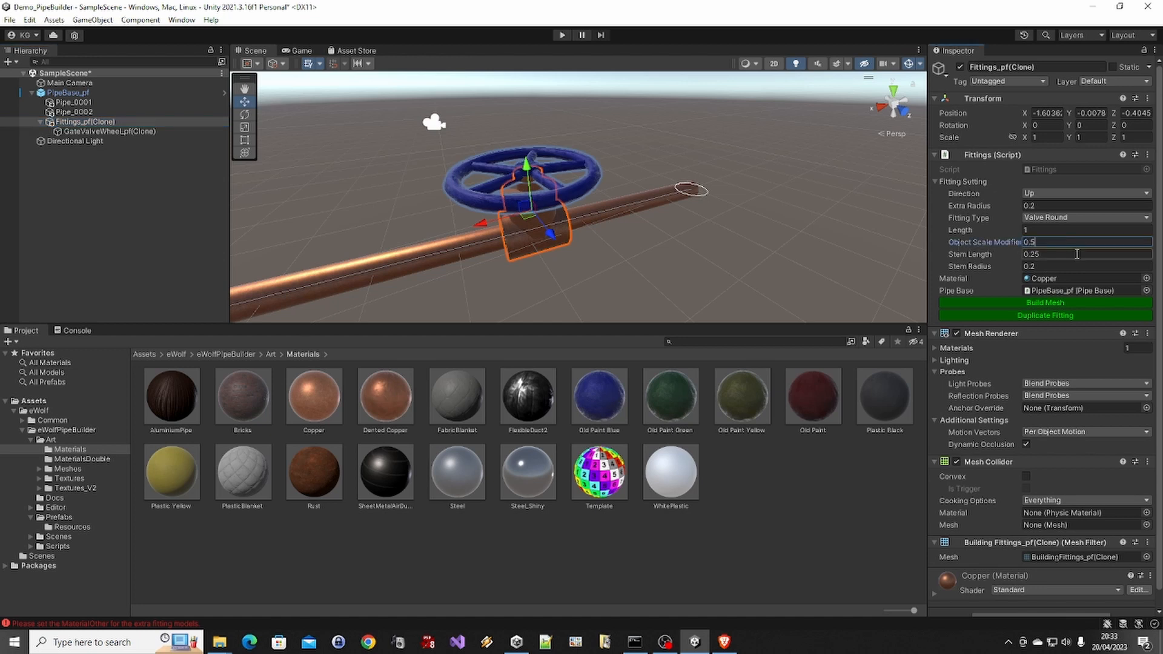
click(1085, 302)
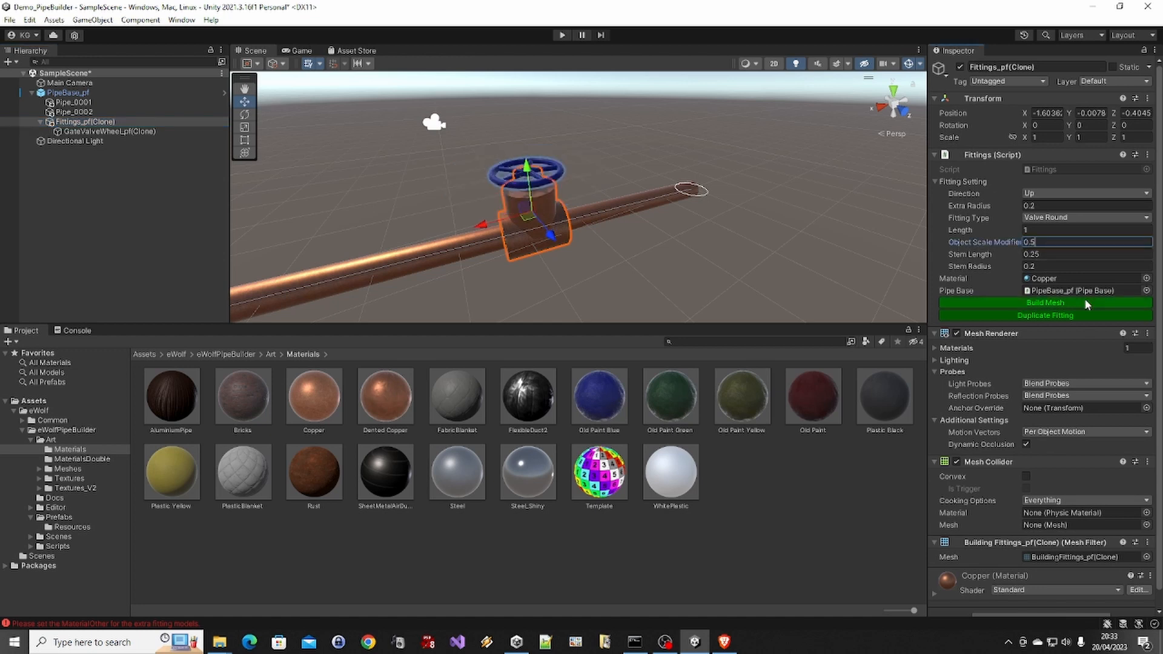
key(ctrl+a)
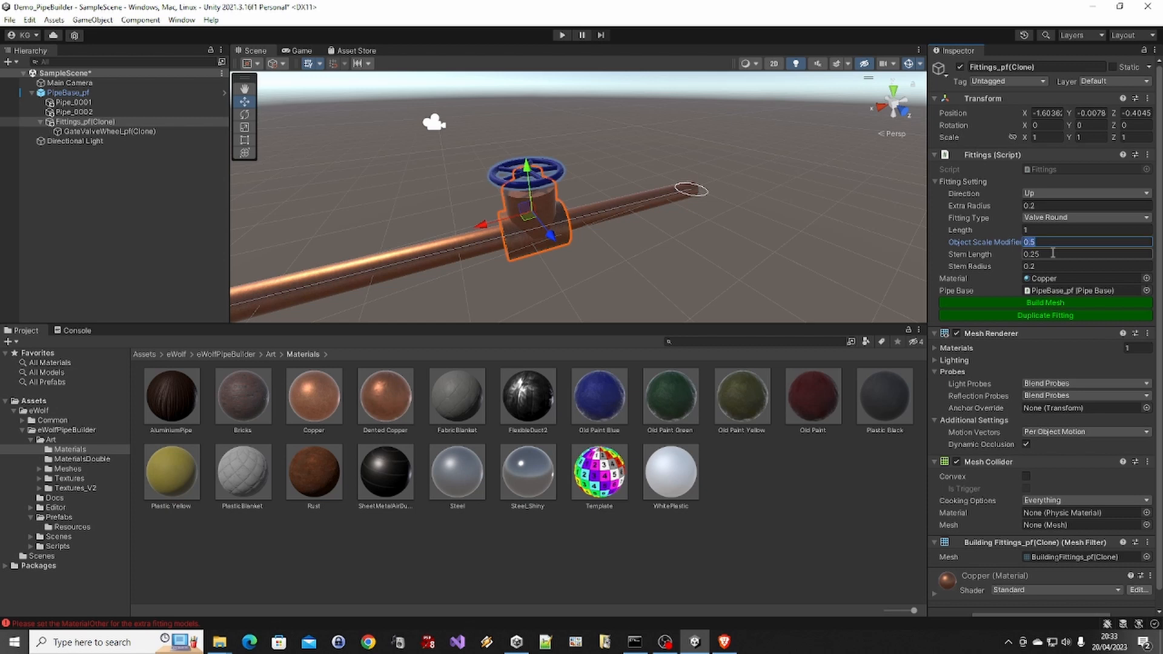
text(1)
click(1054, 304)
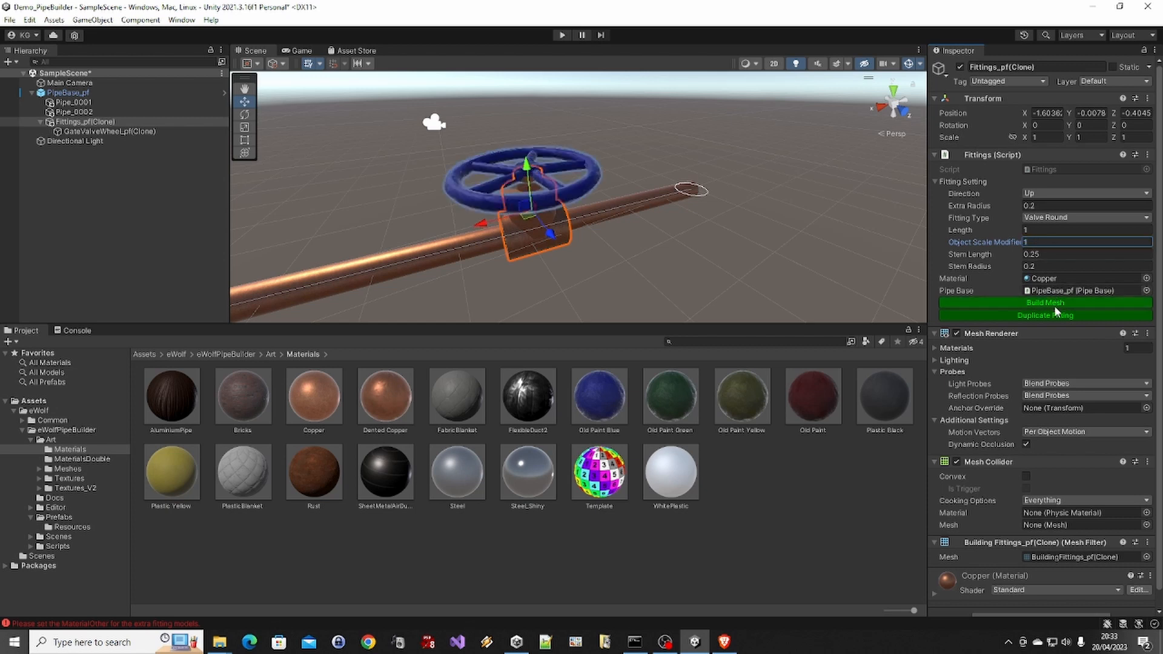
Set the round valve fitting's stem length to 0.5 and build its mesh
alt+drag(630, 255, 621, 192)
scroll(613, 198, up, 4)
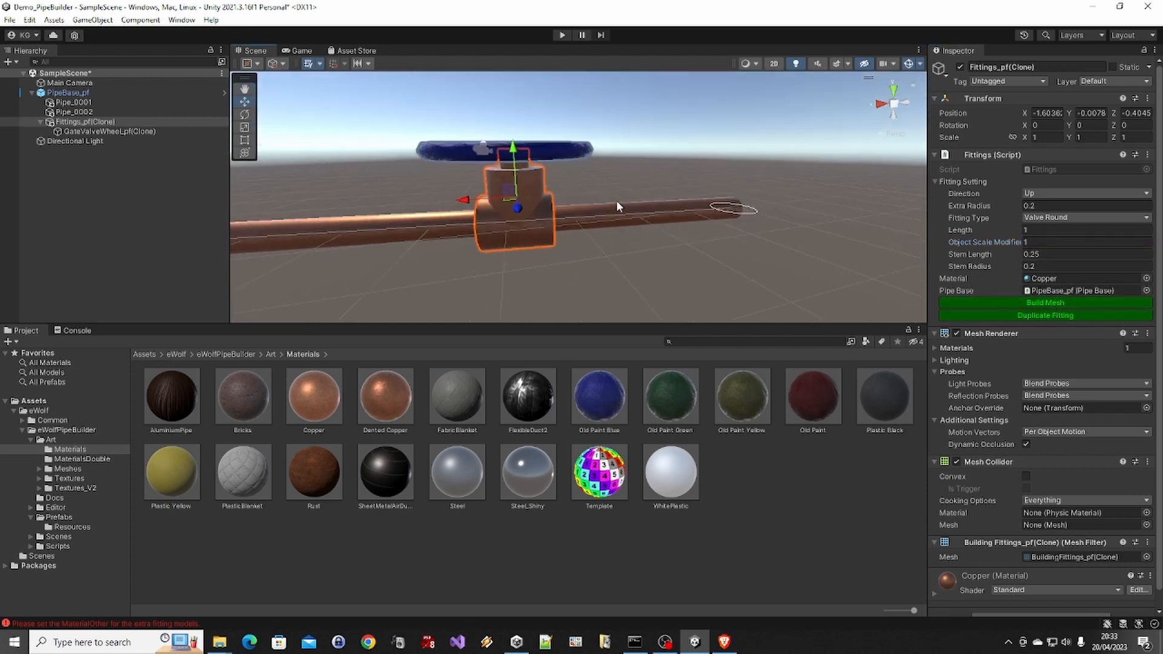
middle_drag(594, 199, 617, 213)
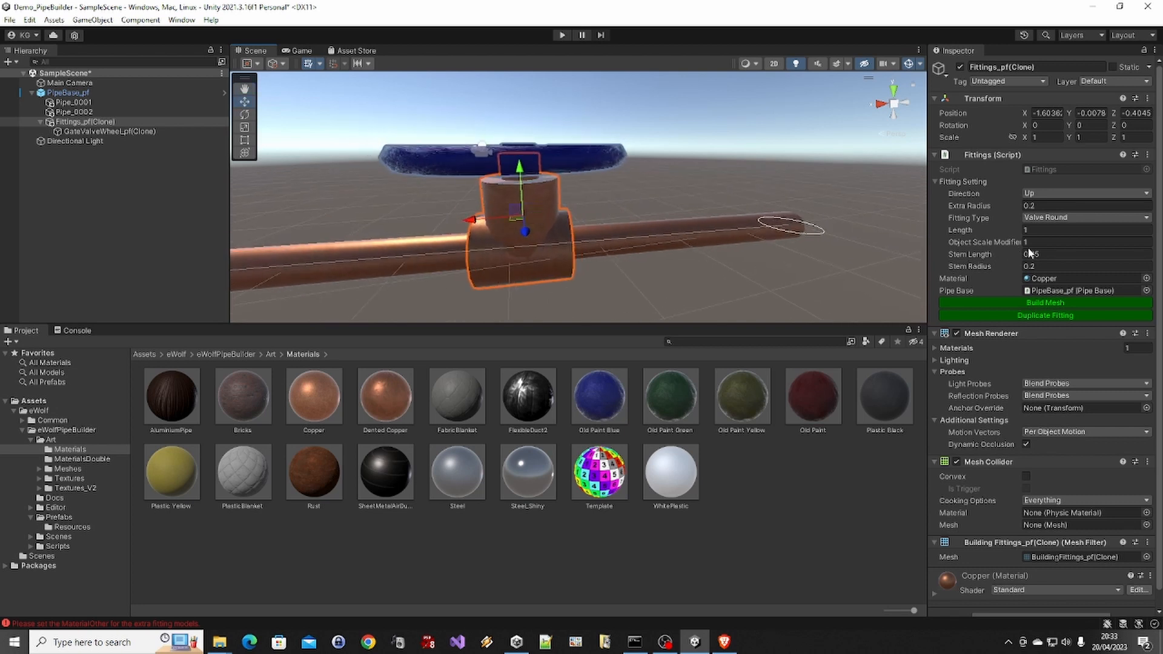
click(1062, 256)
click(1057, 256)
text(0.5)
click(1065, 304)
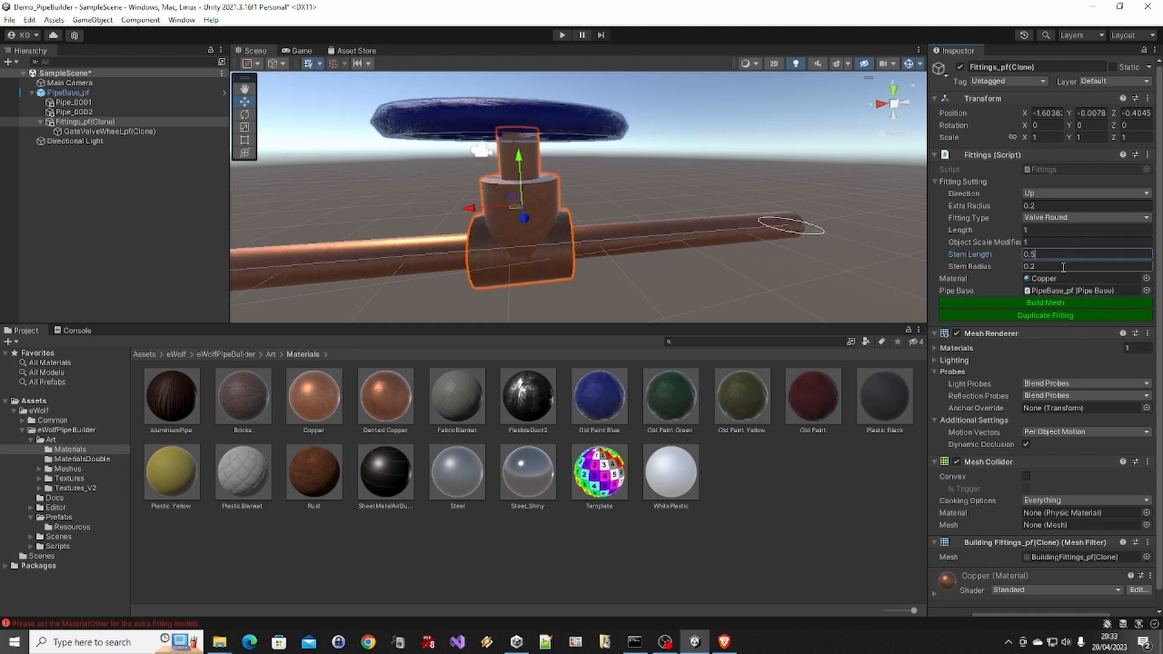
Test stem lengths of 2 and 1 on the valve, rebuilding the mesh each time, and restore the stem length to 0.5
key(ctrl+a)
text(2)
click(1063, 300)
scroll(721, 207, down, 5)
alt+drag(624, 135, 654, 182)
click(1049, 255)
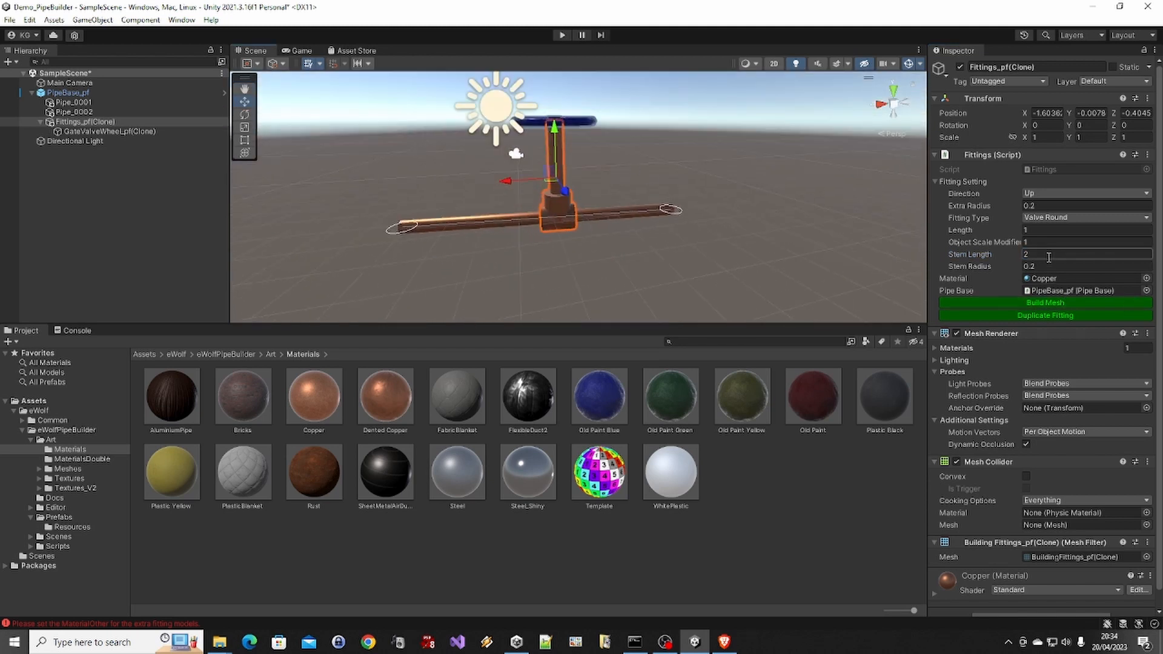
text(1)
click(1057, 300)
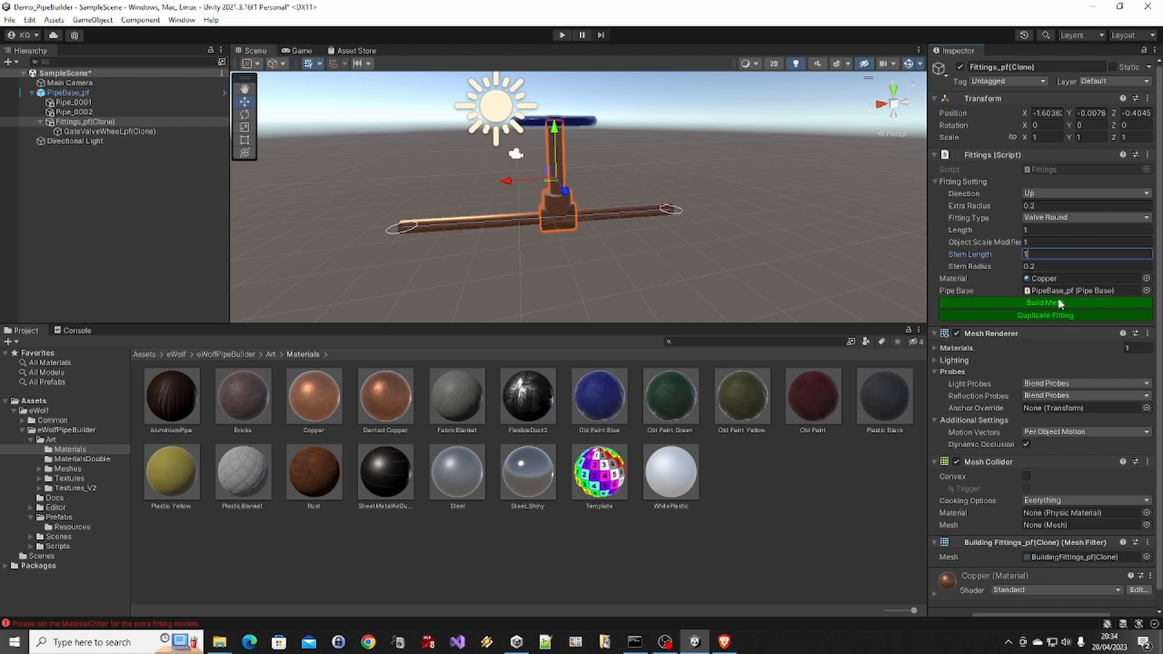
drag(1046, 256, 1012, 255)
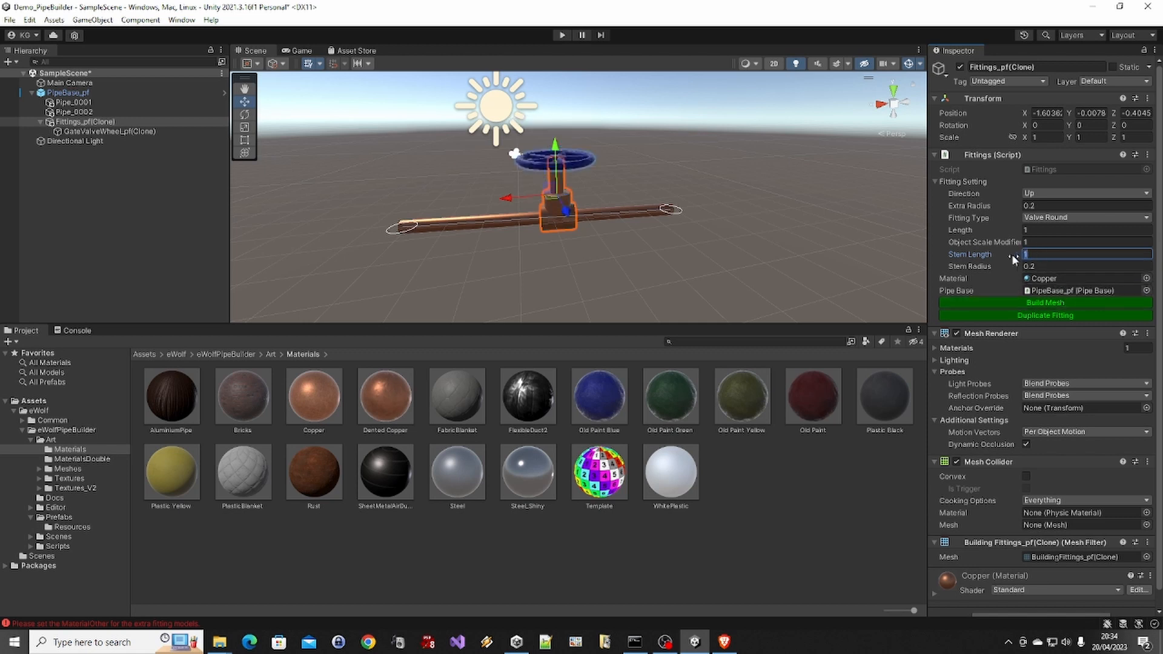
text(0.5)
click(1046, 302)
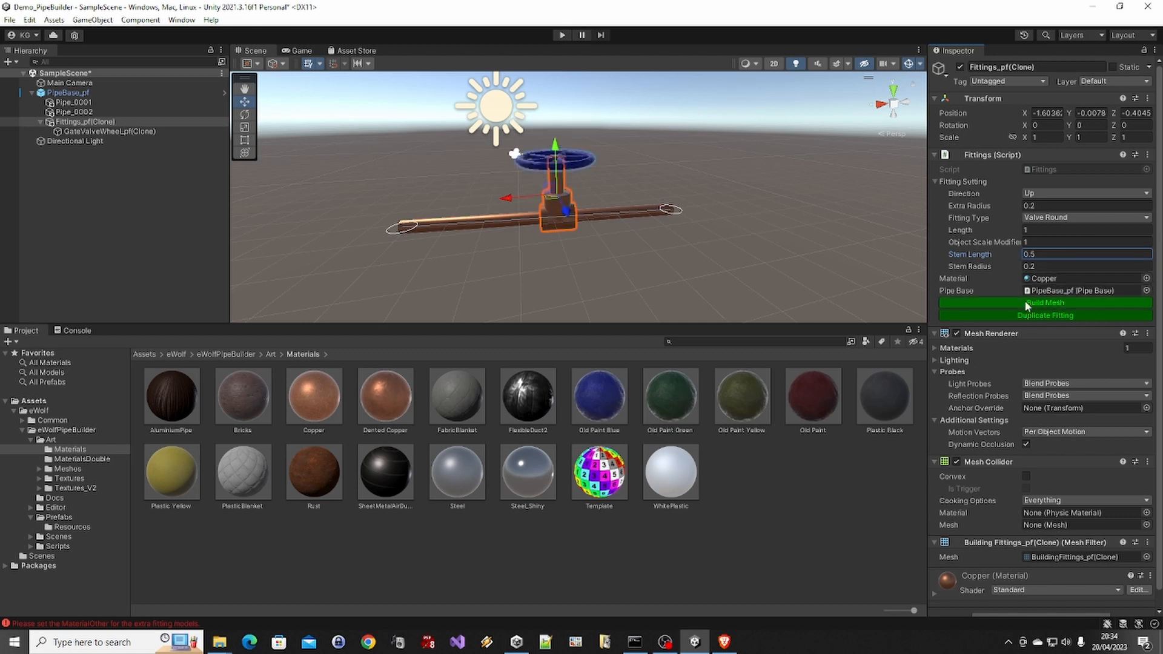
Set the valve fitting's stem radius to 0.1, rebuild the mesh and inspect the stem
scroll(619, 216, up, 2)
scroll(616, 218, up, 5)
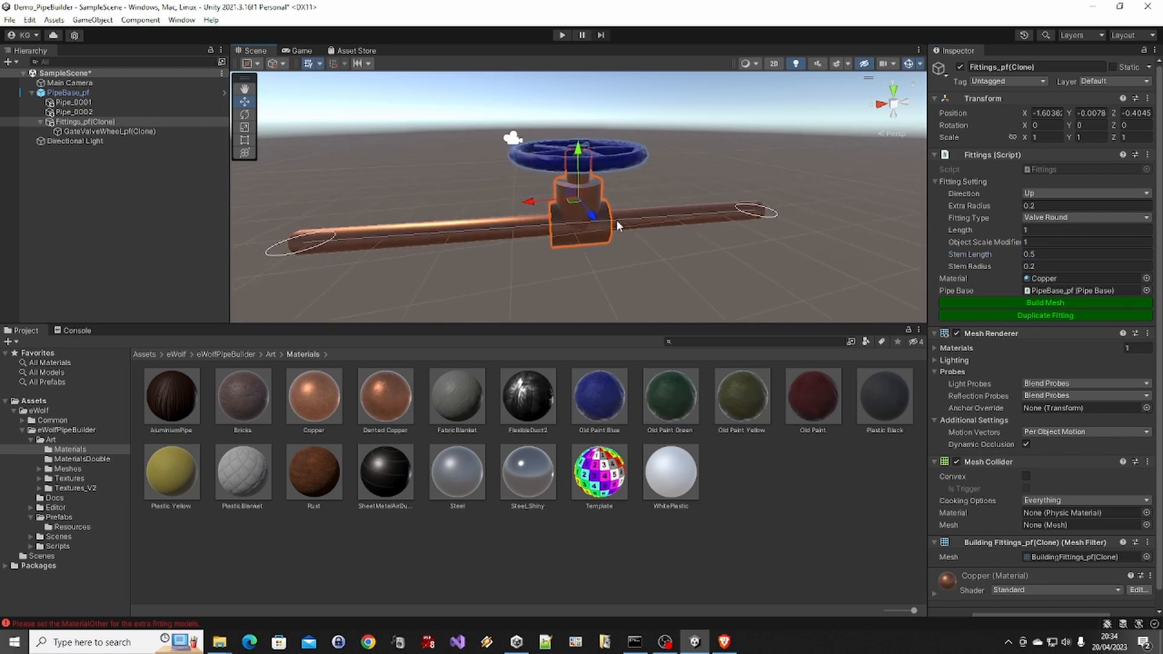
scroll(620, 192, down, 3)
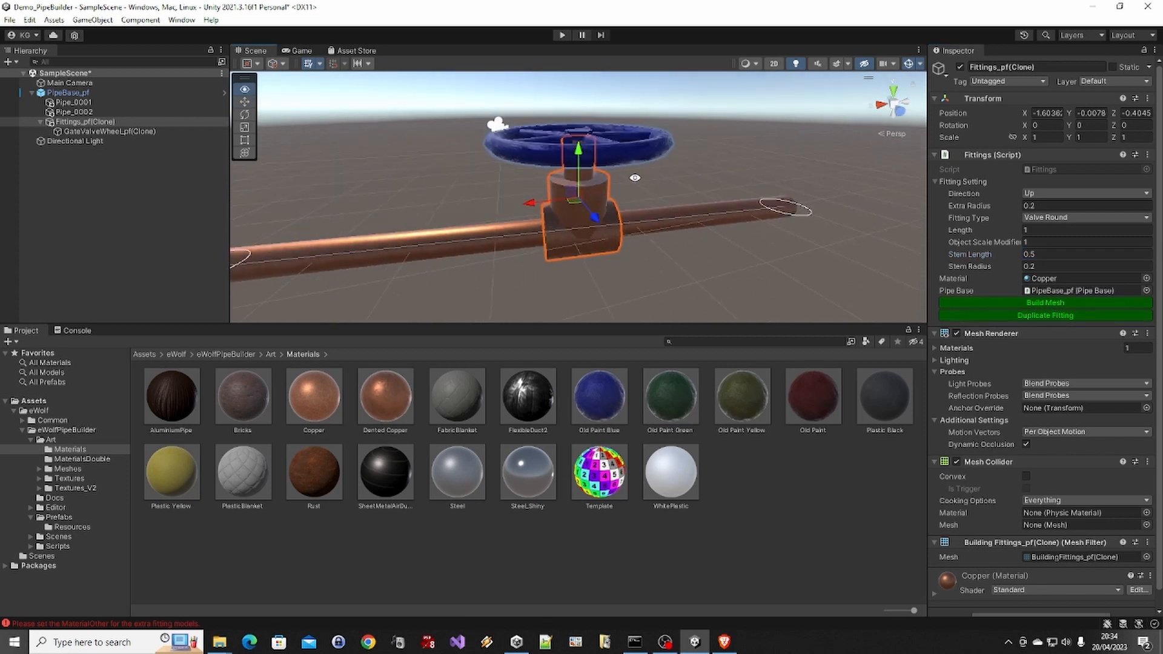
click(1051, 265)
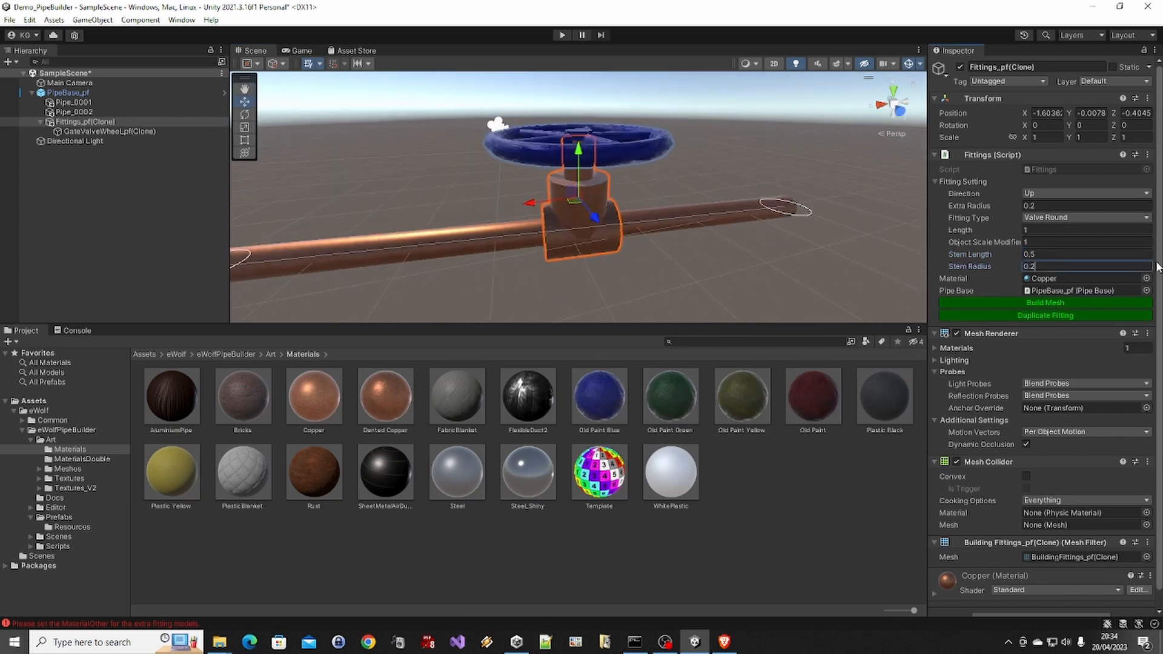
text(0.1)
key(Return)
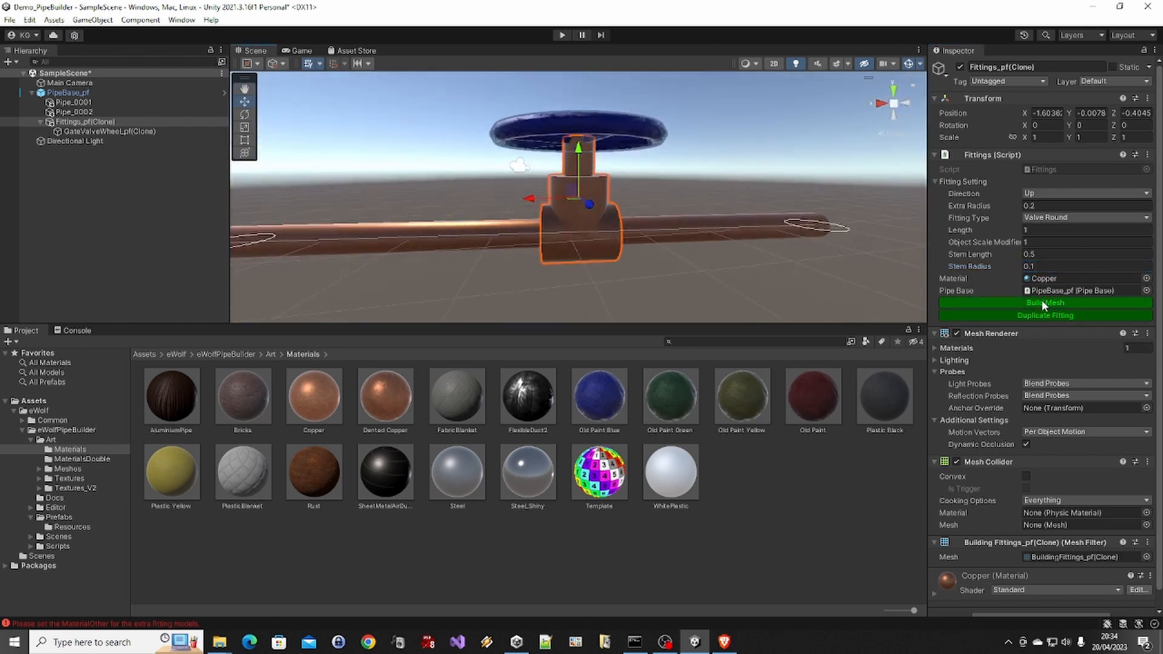
click(1041, 300)
alt+drag(694, 138, 772, 191)
scroll(568, 242, down, 1)
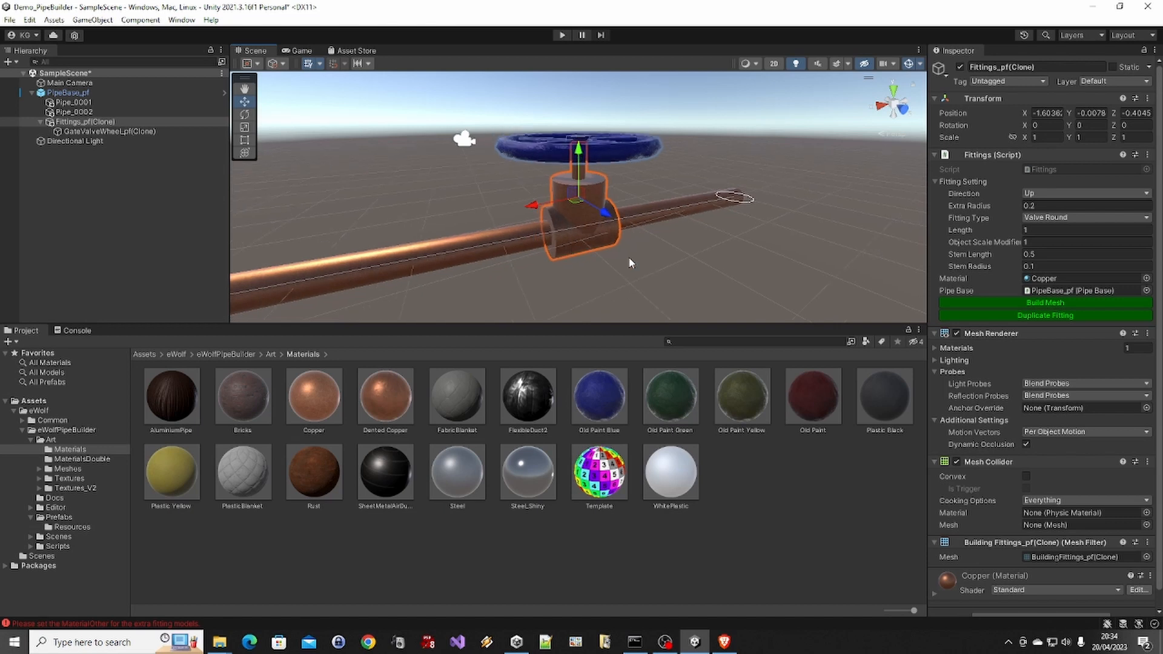
Try the Down and Front directions on the valve fitting, building the mesh for each
alt+drag(629, 260, 586, 220)
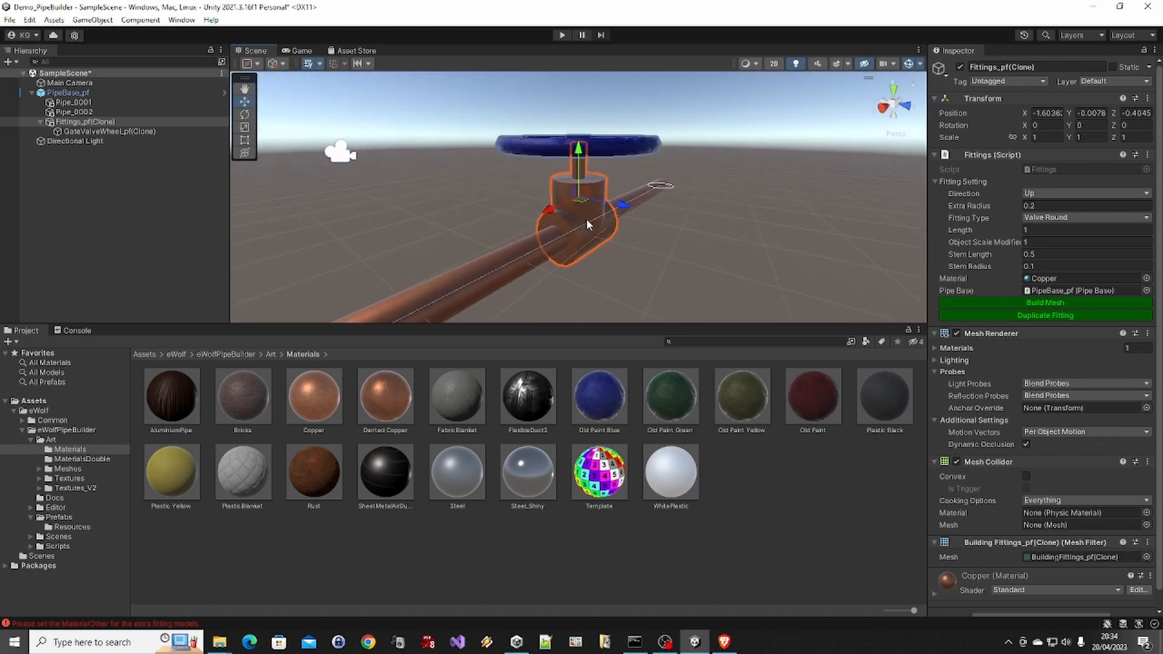
click(1050, 194)
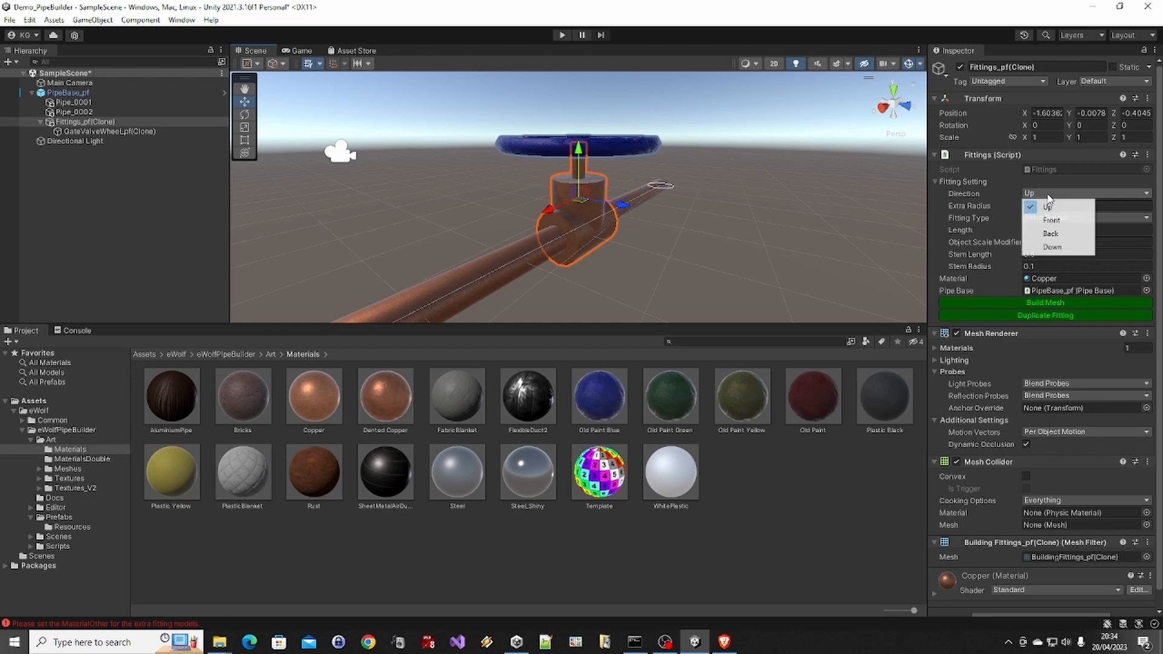
click(1057, 246)
click(1054, 304)
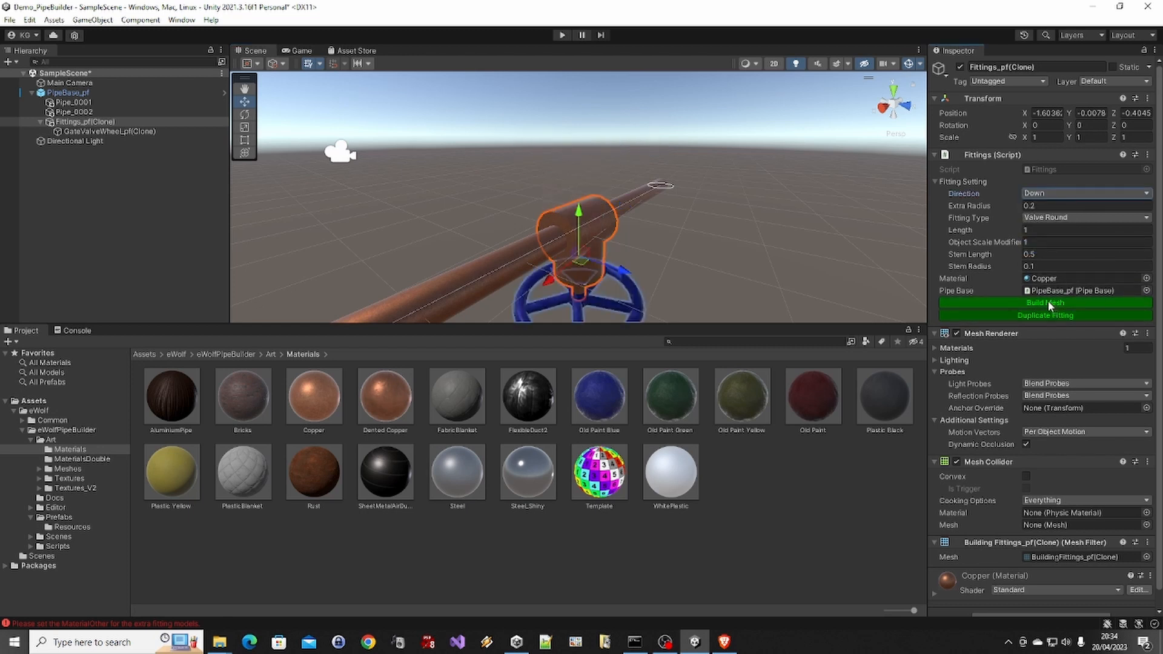
click(1051, 194)
click(1052, 220)
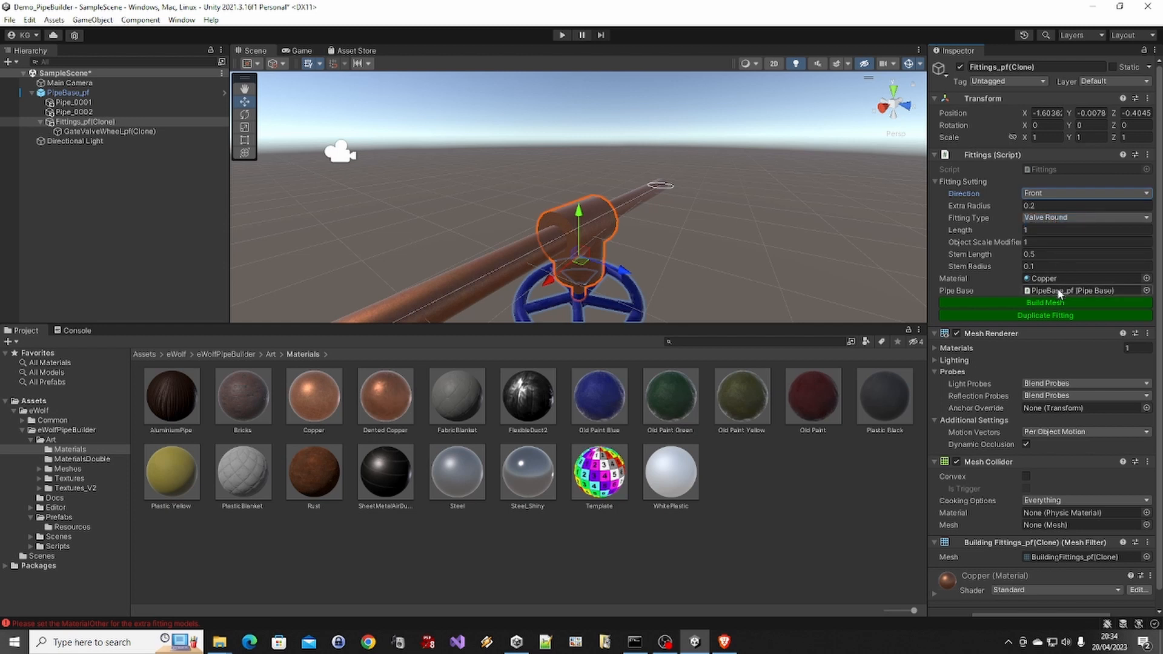
click(1057, 302)
Set the valve fitting's direction to Back, build its mesh and deselect it
click(1059, 194)
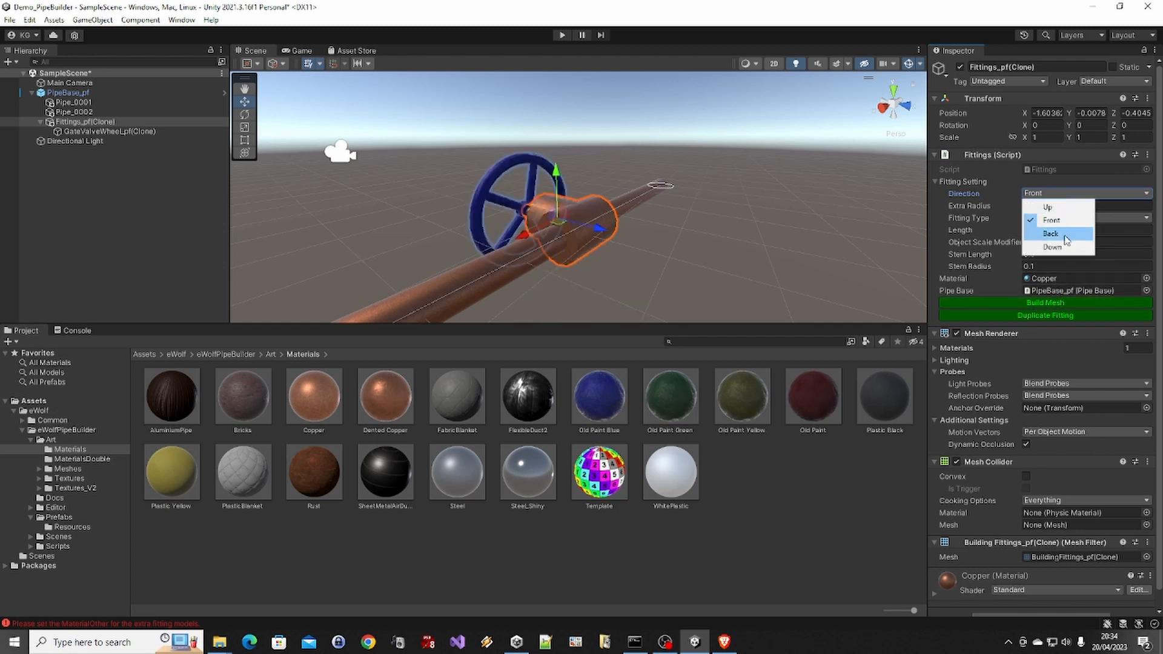
click(1057, 234)
click(1063, 300)
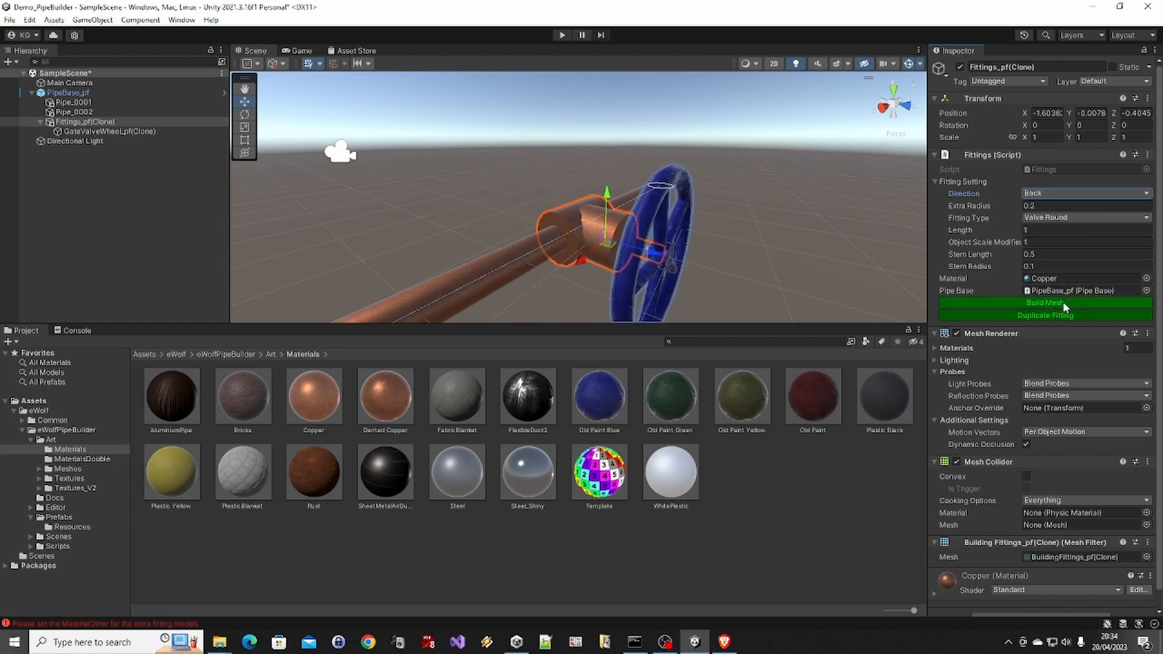
scroll(751, 252, down, 3)
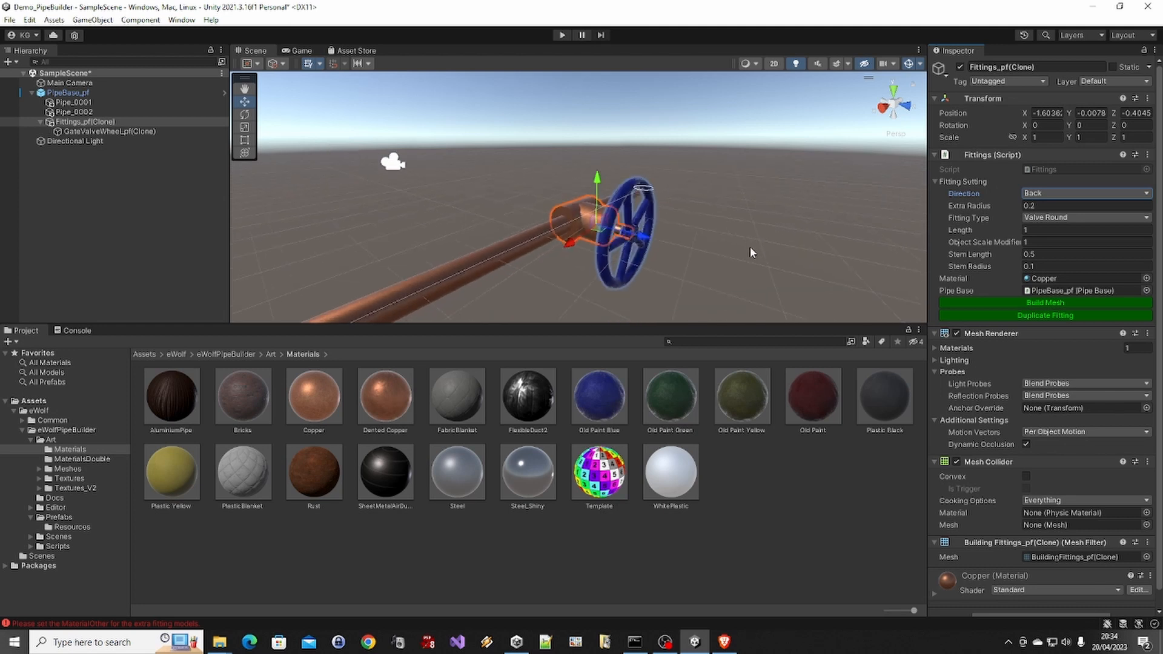
click(754, 225)
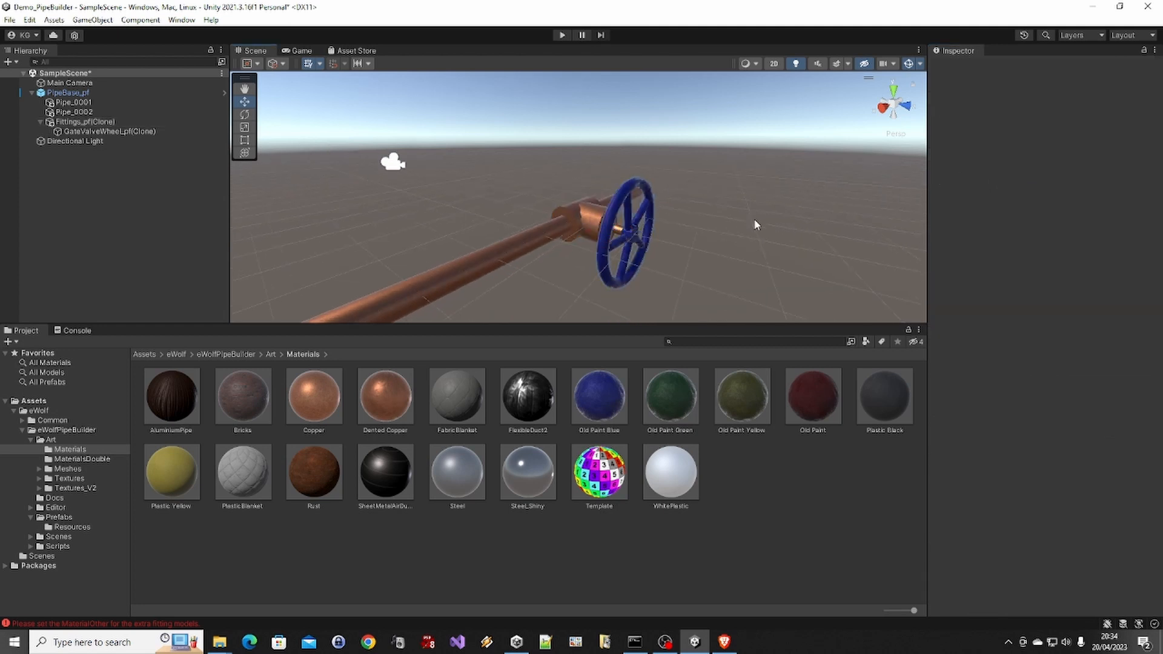
Duplicate the valve fitting and slide the copy along the pipe to about X 0.79
click(572, 217)
click(1038, 316)
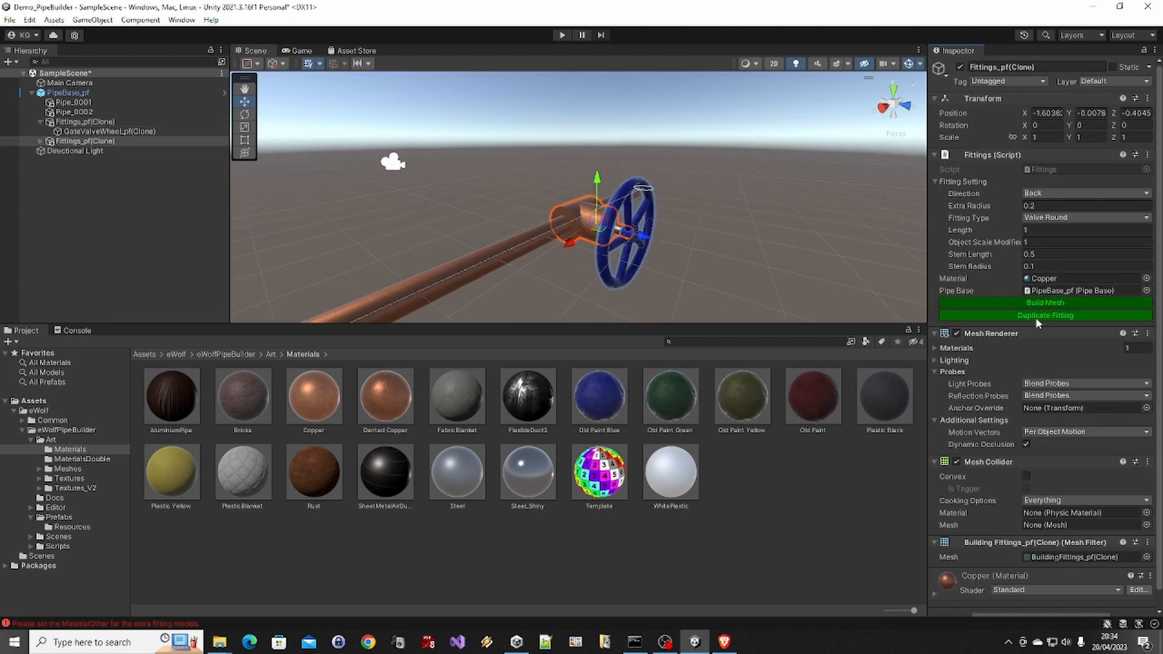
drag(572, 244, 468, 344)
scroll(573, 271, down, 3)
key(f)
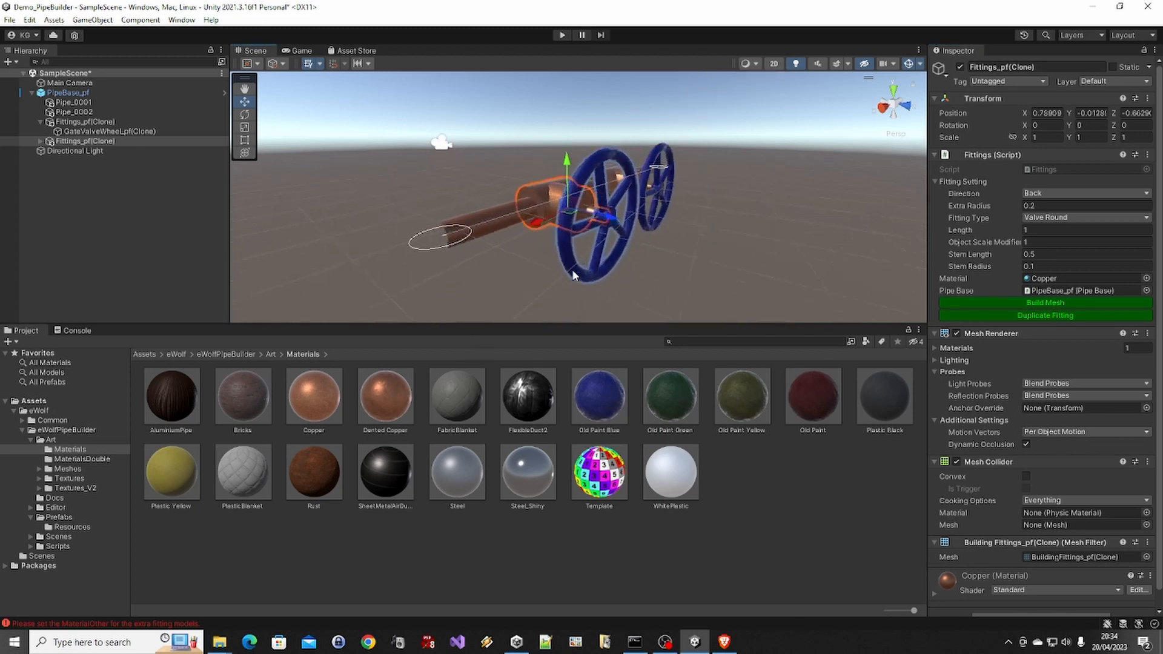
alt+drag(737, 100, 637, 280)
alt+drag(633, 427, 718, 233)
Set the duplicated valve's direction to Up, build its mesh and view both valves up close
click(1066, 192)
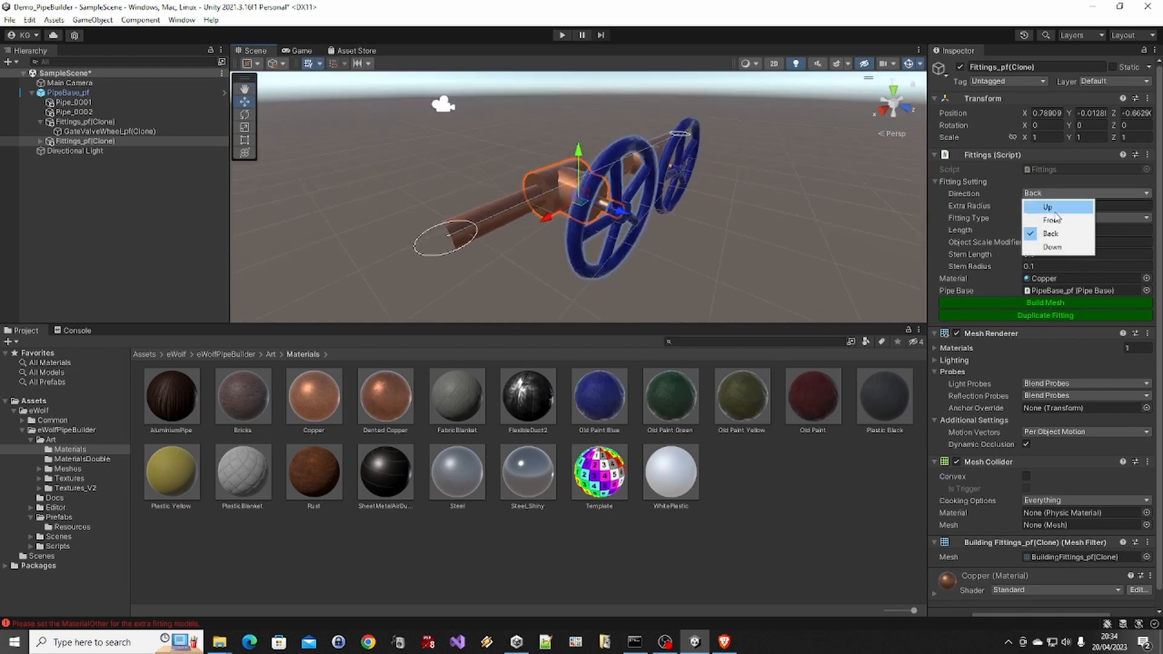
click(1057, 209)
click(1054, 306)
click(836, 246)
alt+drag(835, 245, 512, 162)
click(450, 192)
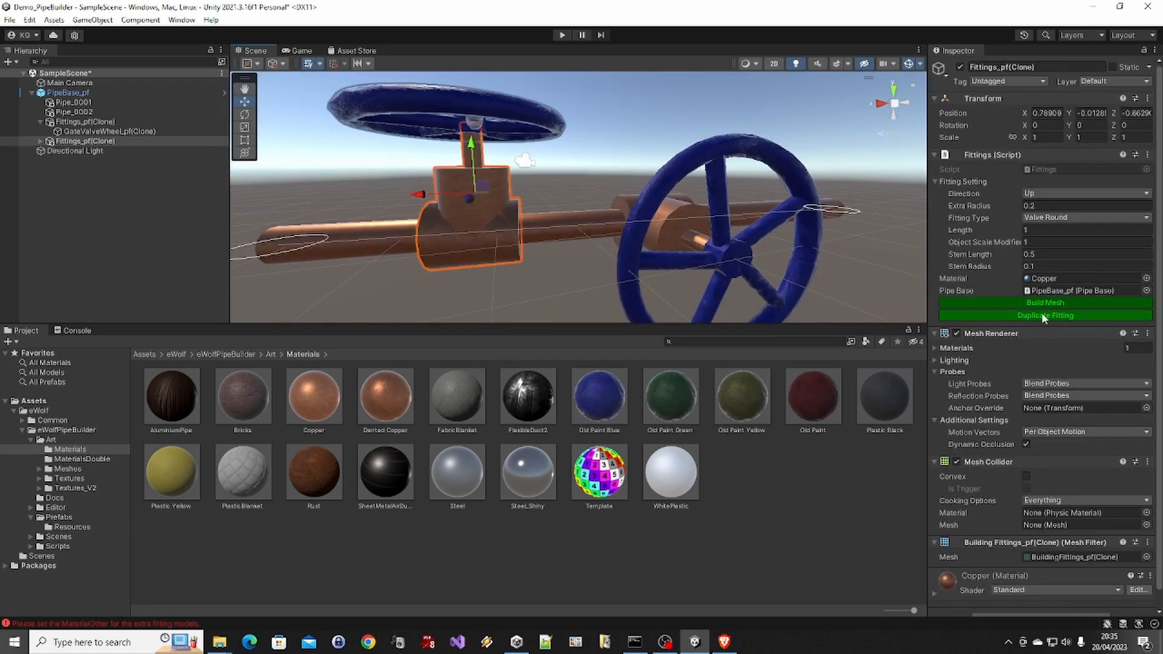
Change the duplicated fitting's type to Valve Leaver, build its mesh and inspect the lever from several angles
click(1052, 220)
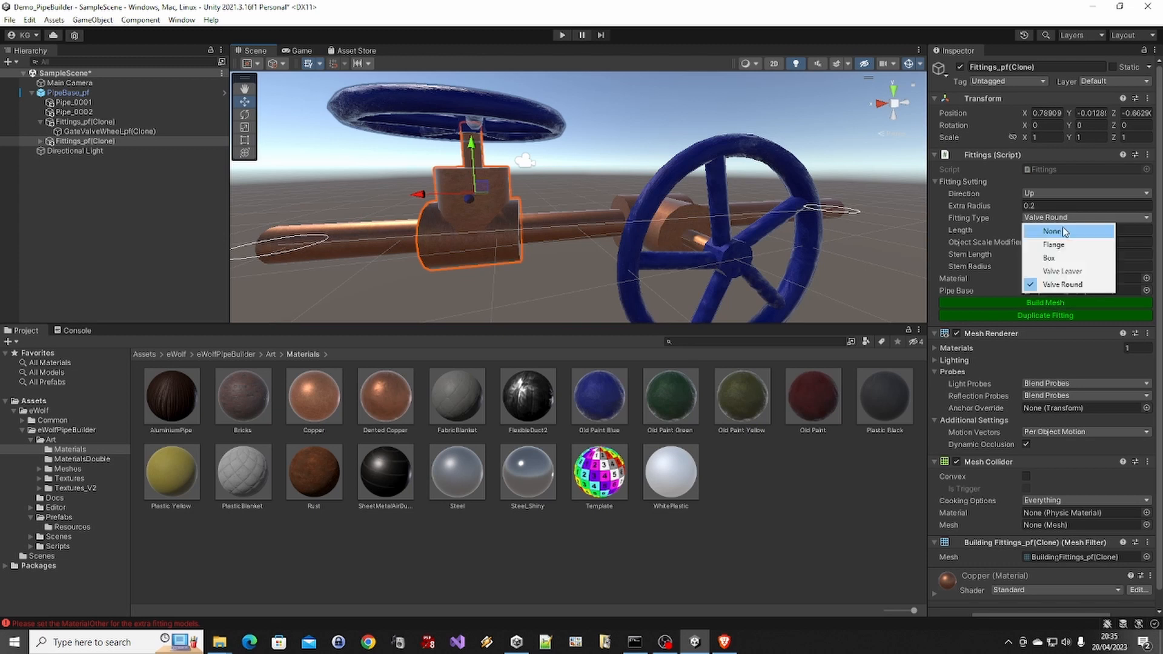
click(1070, 271)
click(1060, 307)
scroll(618, 216, down, 5)
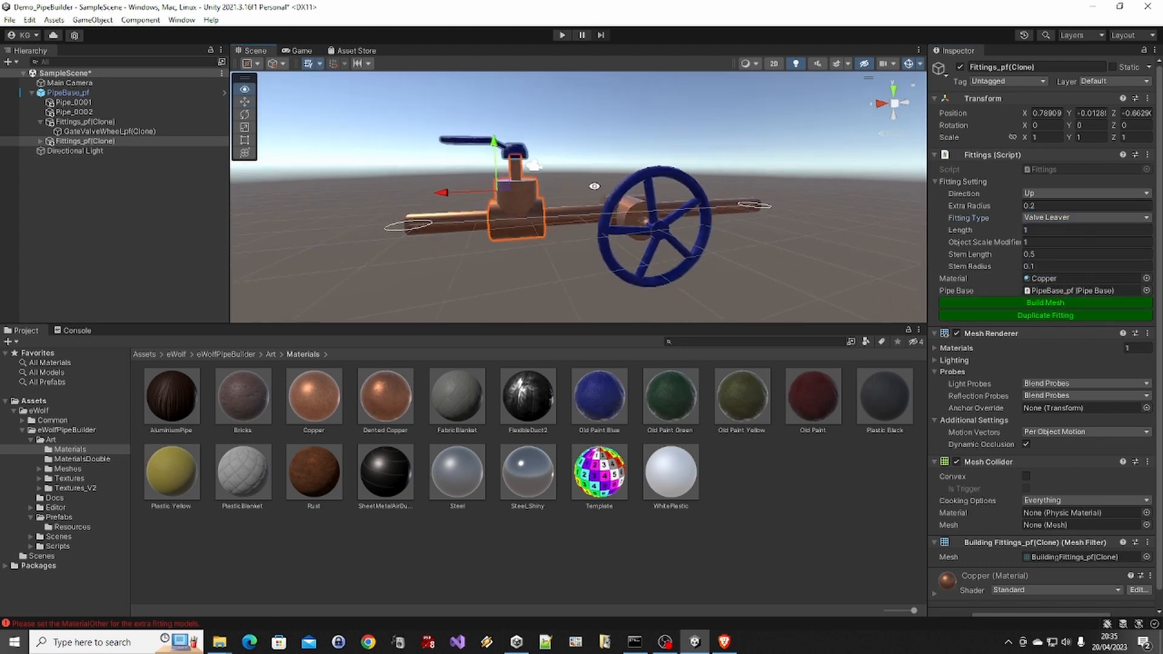
alt+drag(597, 212, 622, 232)
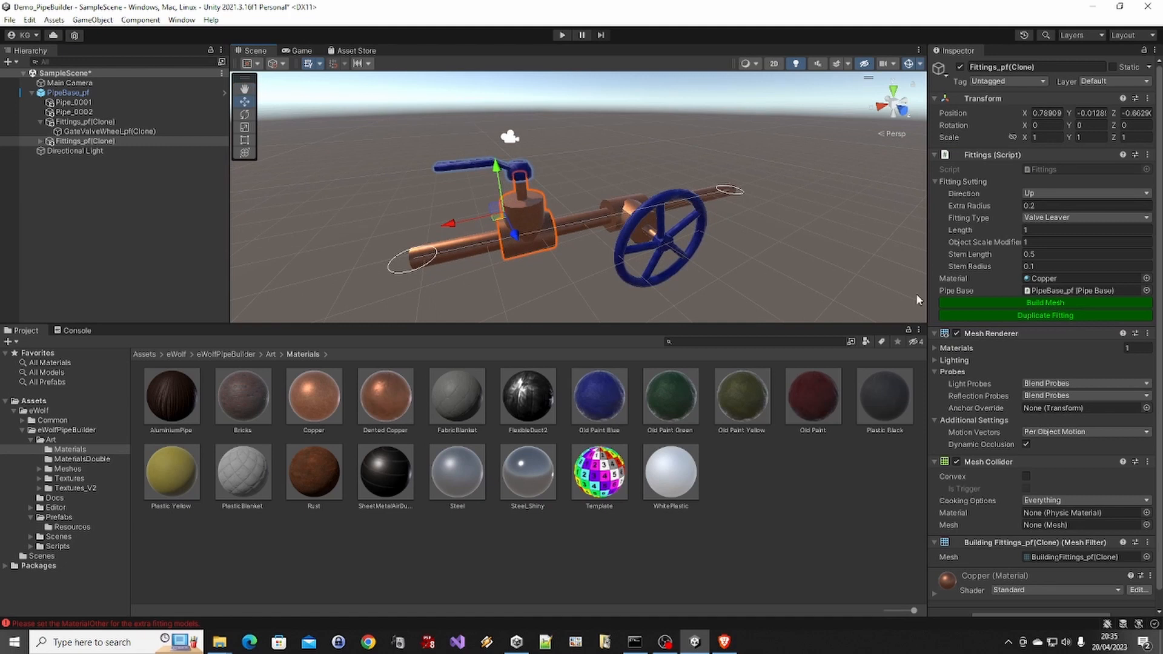
click(1077, 300)
alt+drag(726, 254, 497, 175)
On PipeBase_pf, assign Old Paint Yellow as the other material and Dented Copper as the main material, regenerate the pipe mesh and inspect it
click(108, 93)
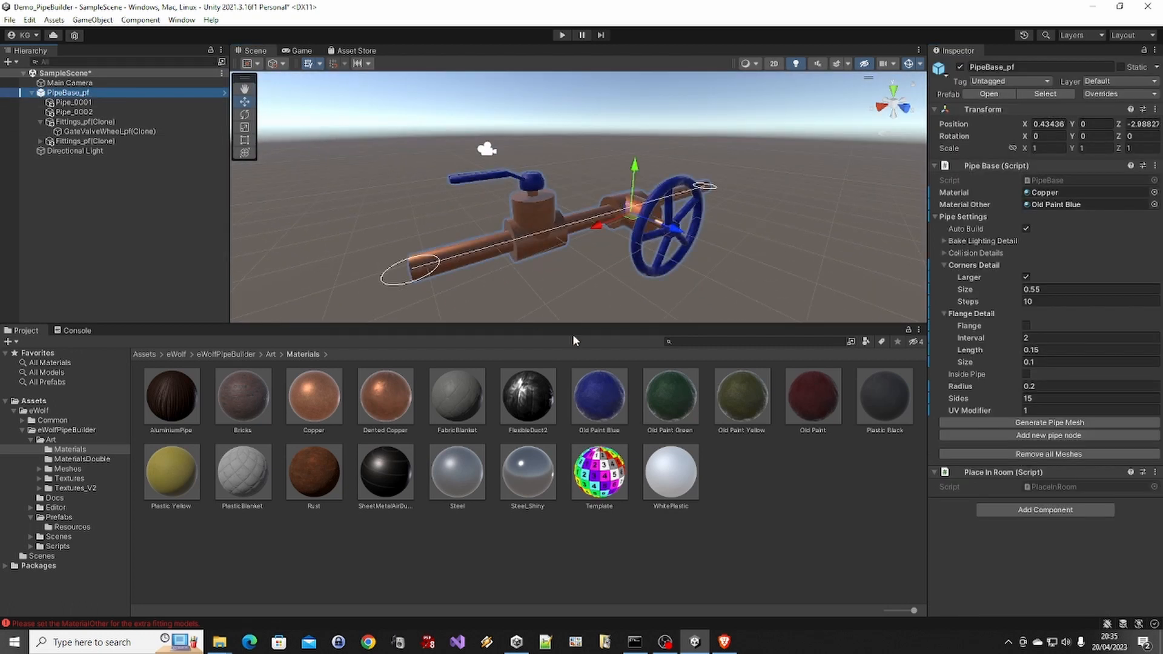
drag(746, 395, 964, 259)
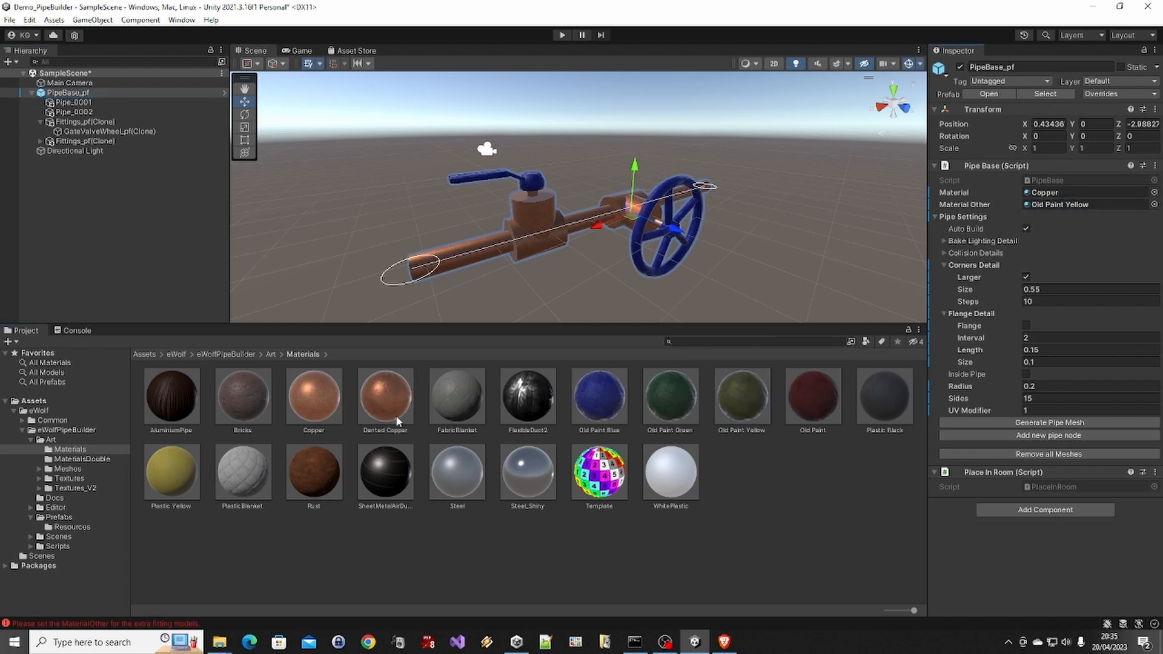
drag(1023, 184, 1042, 192)
click(1034, 423)
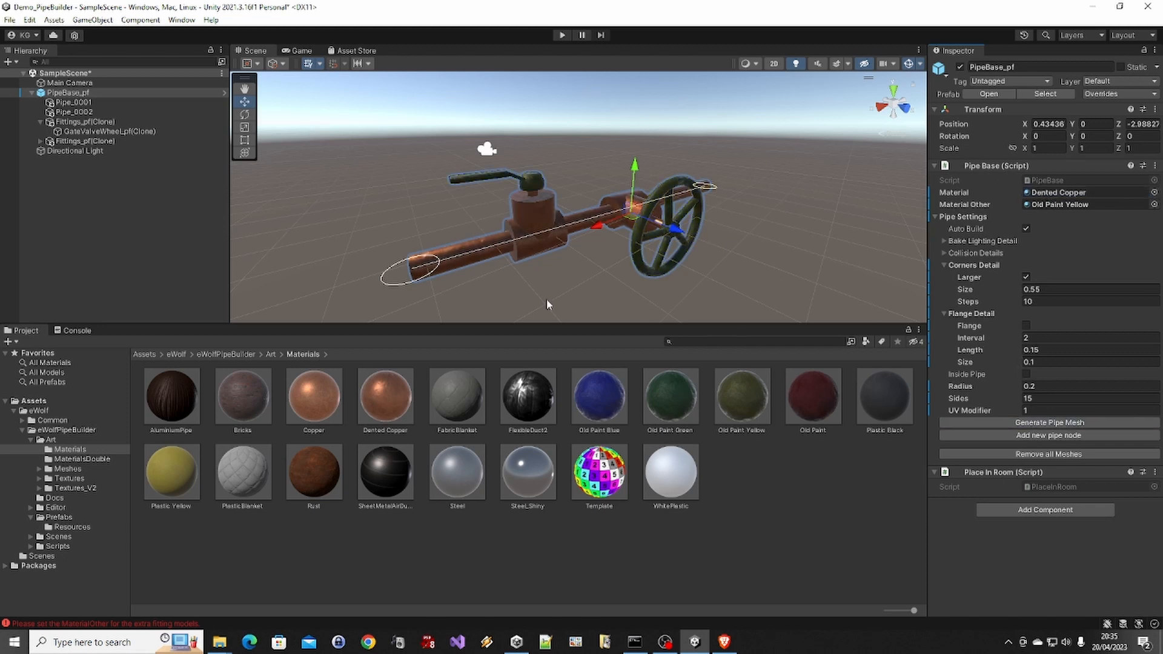
click(519, 278)
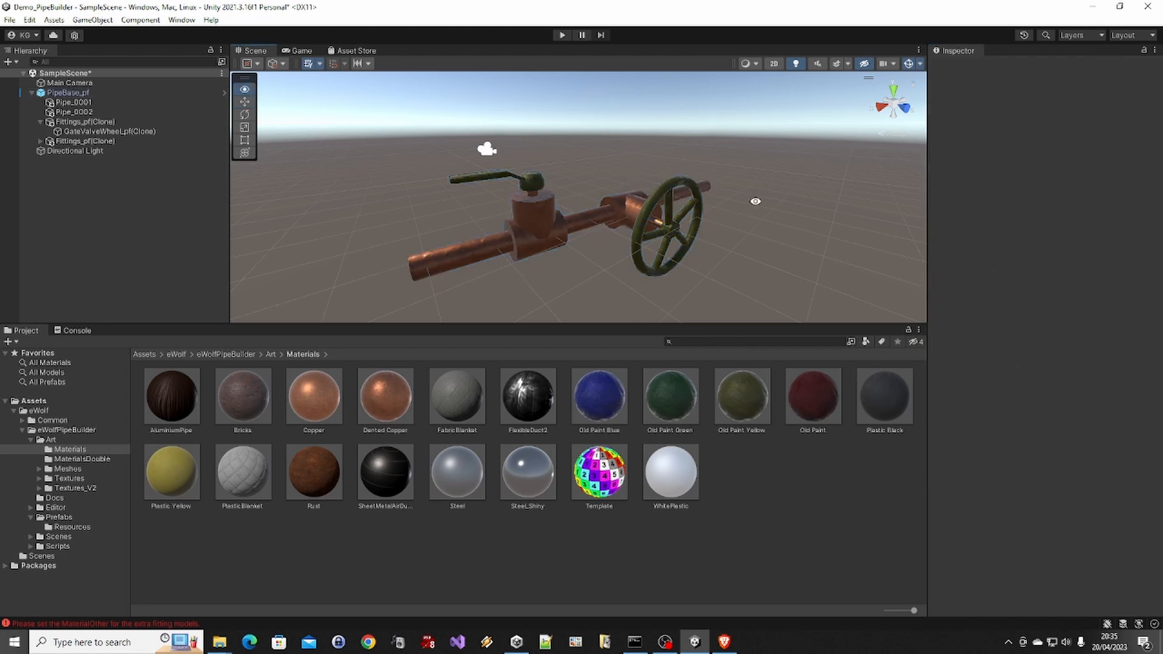
alt+drag(756, 200, 805, 194)
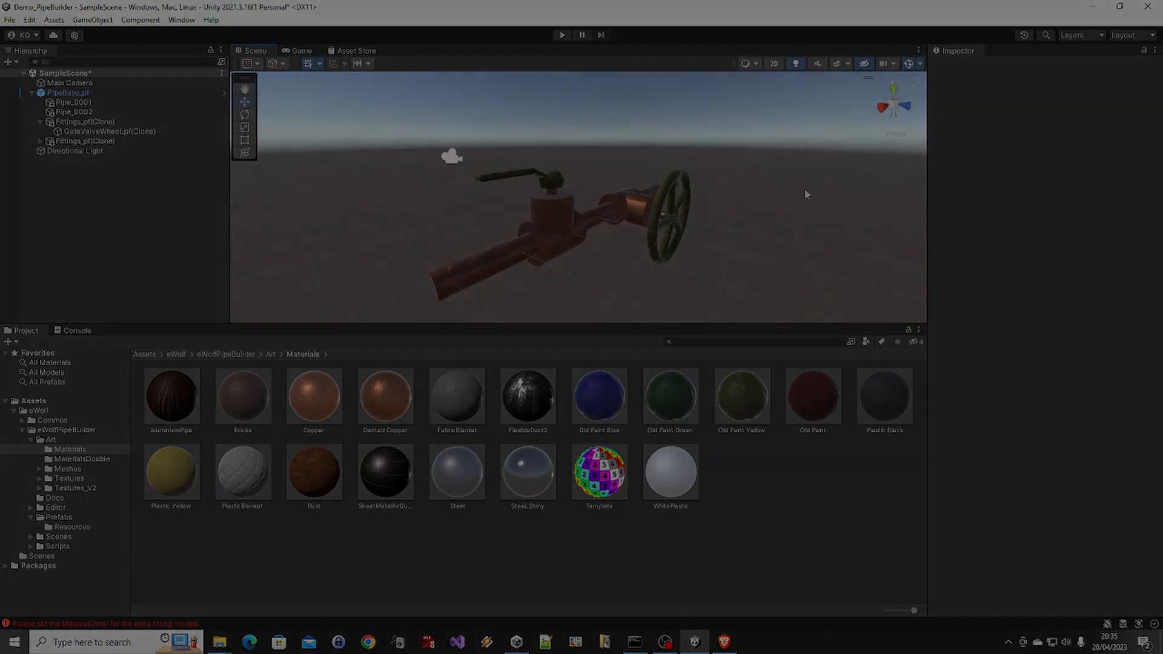